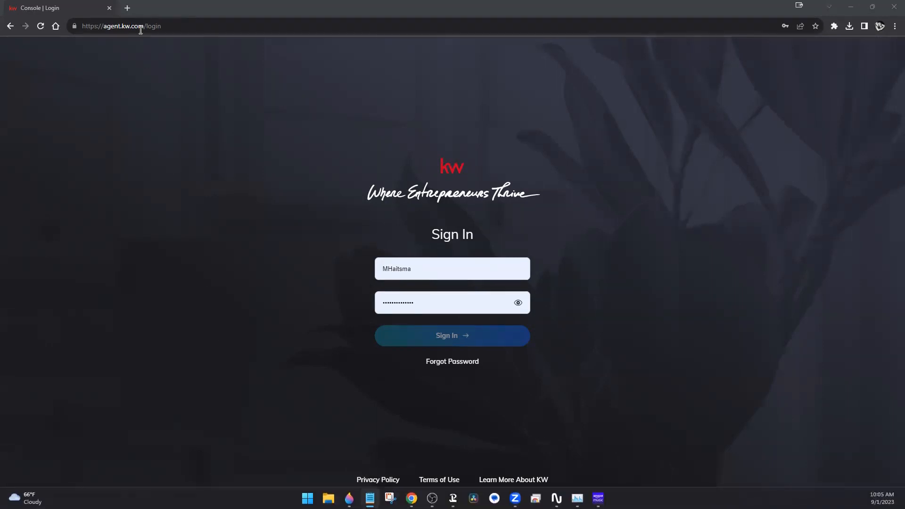
# Fill the sign-in form with the second saved account's username and password from autofill
pyautogui.click(102, 27)
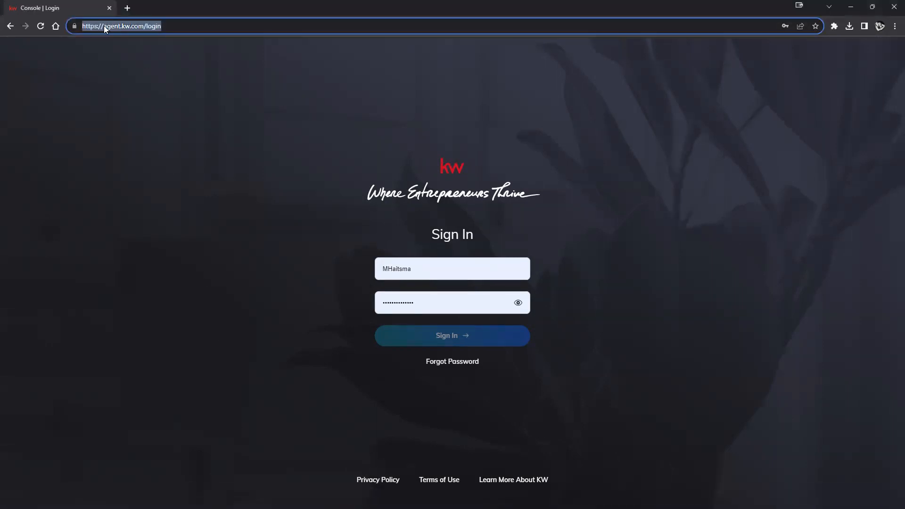
pyautogui.click(104, 25)
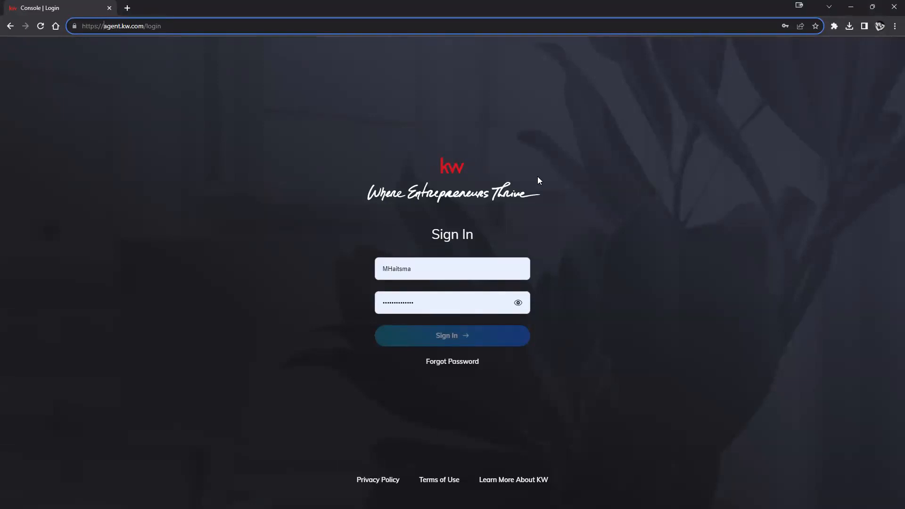
pyautogui.click(730, 225)
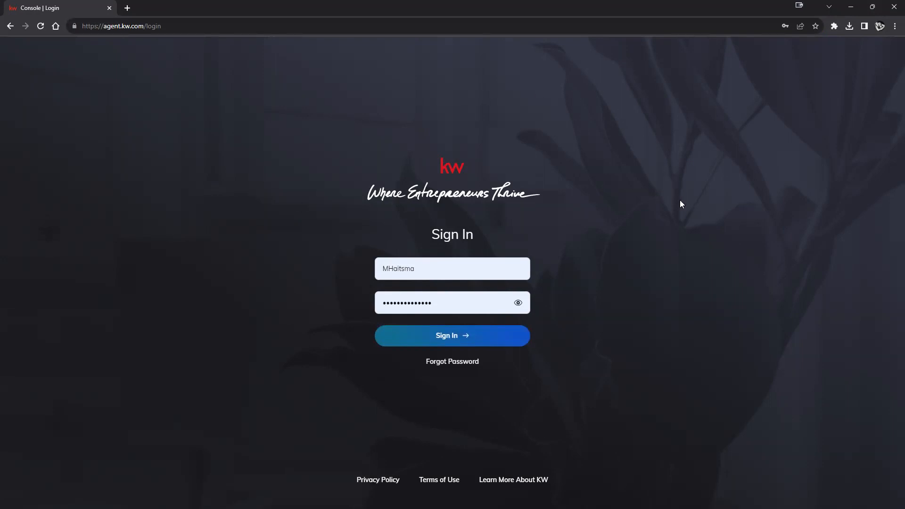
pyautogui.click(474, 265)
pyautogui.click(473, 316)
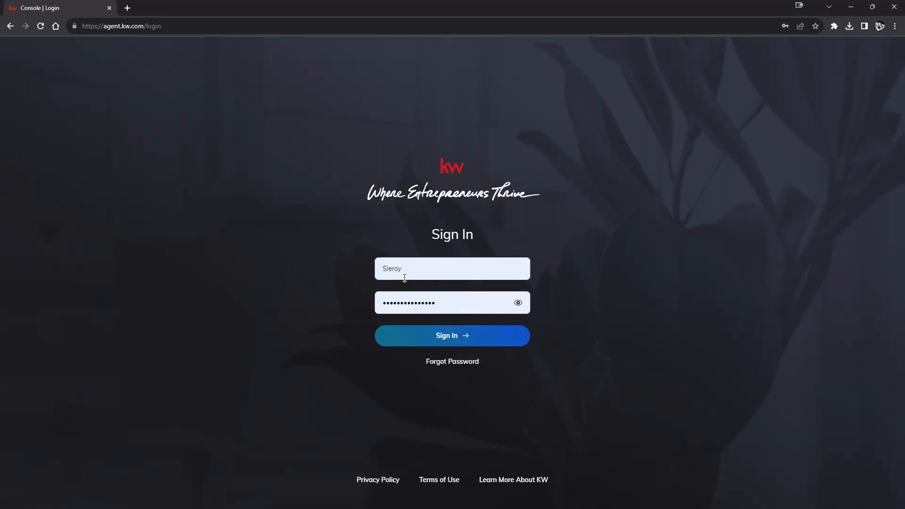
# Sign in, expand the side navigation, and show the account options menu
pyautogui.click(434, 331)
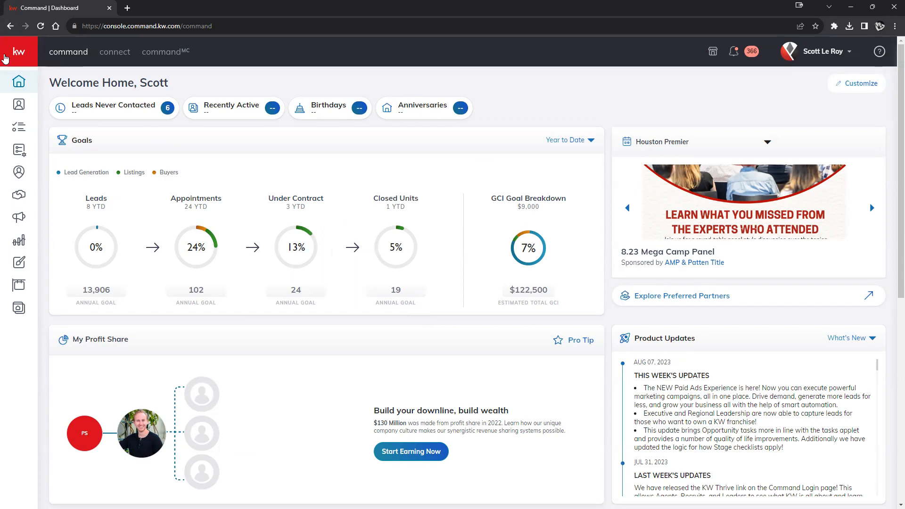
pyautogui.click(10, 56)
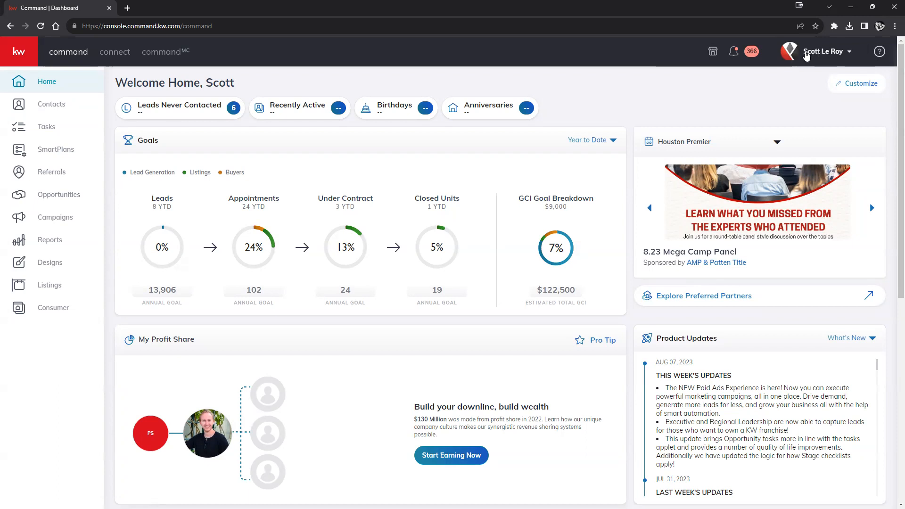
pyautogui.click(812, 55)
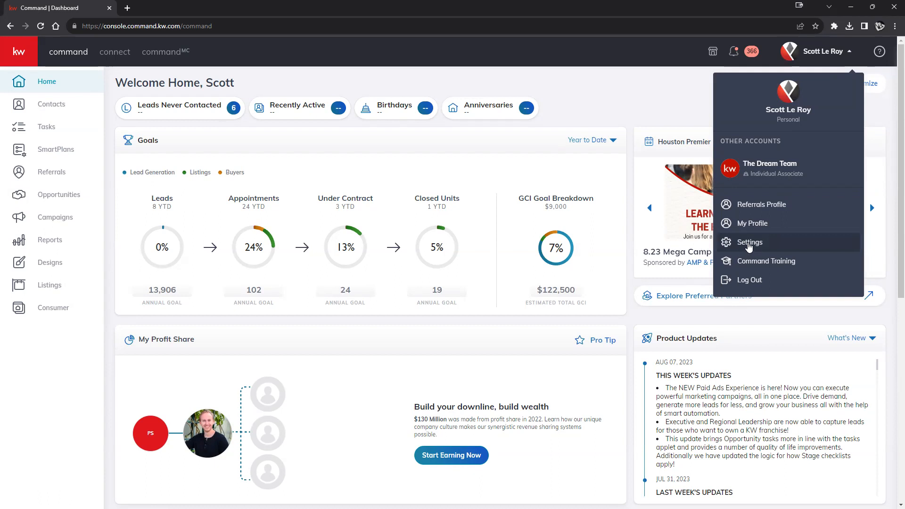
# In Settings, disconnect the DocuSign integration and confirm the disconnection
pyautogui.click(749, 244)
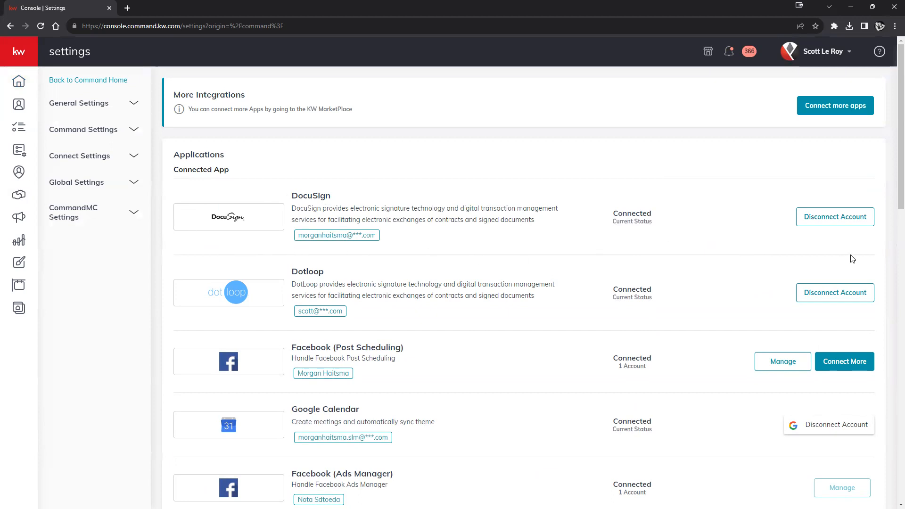
pyautogui.click(862, 228)
pyautogui.click(500, 376)
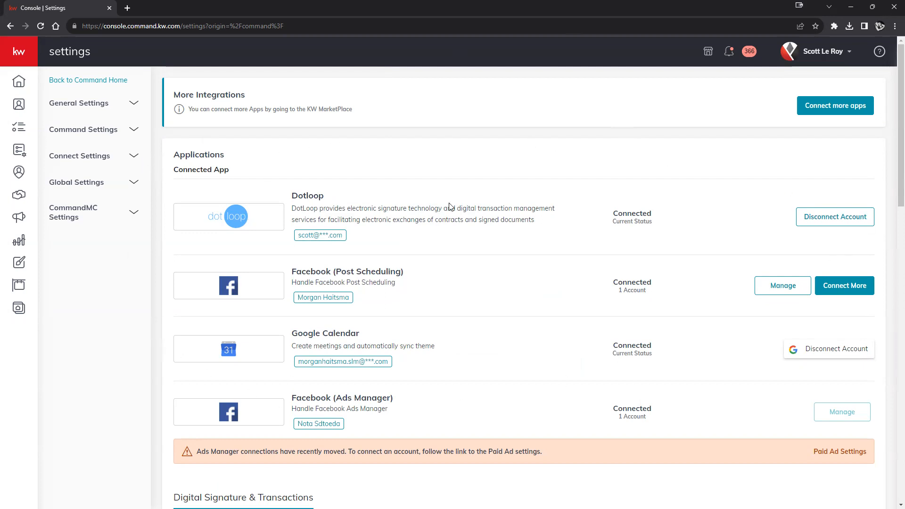
pyautogui.scroll(-5, 508, 273)
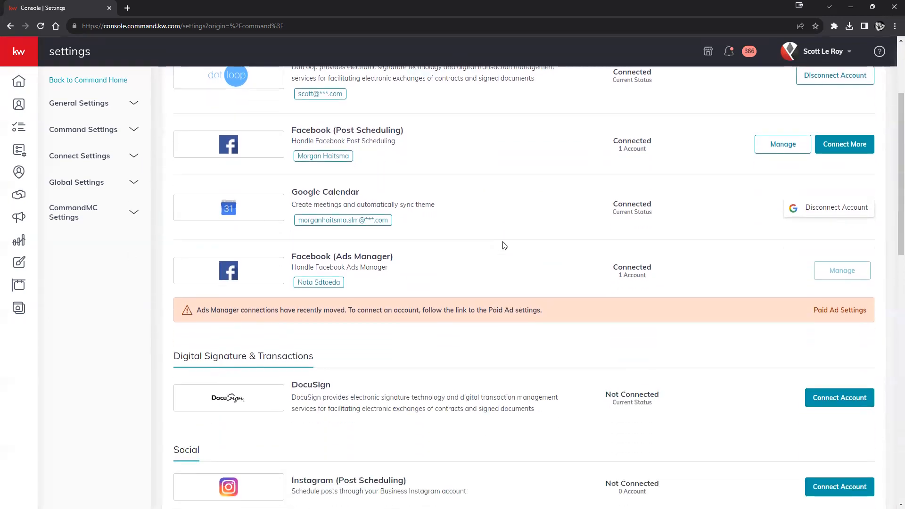
pyautogui.moveTo(317, 217); pyautogui.dragTo(175, 215)
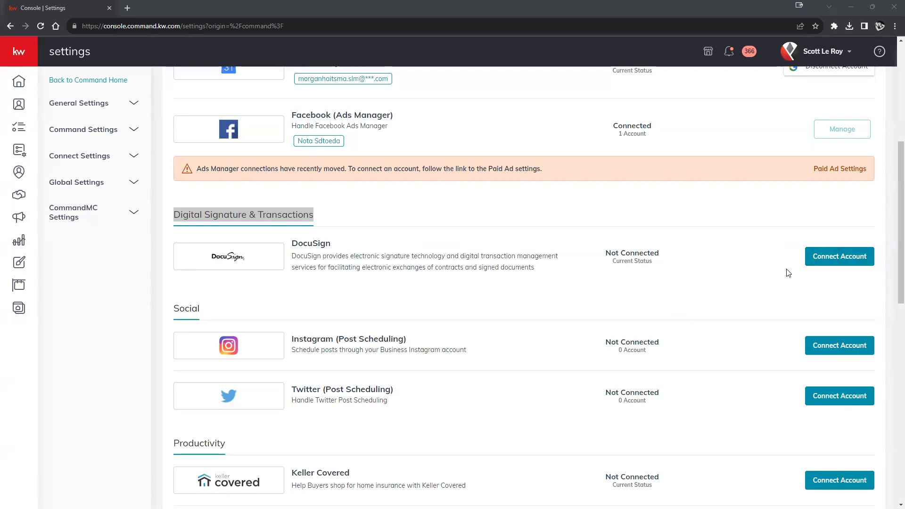
# Begin the DocuSign connection and select the prefilled Preferred Email value
pyautogui.click(839, 260)
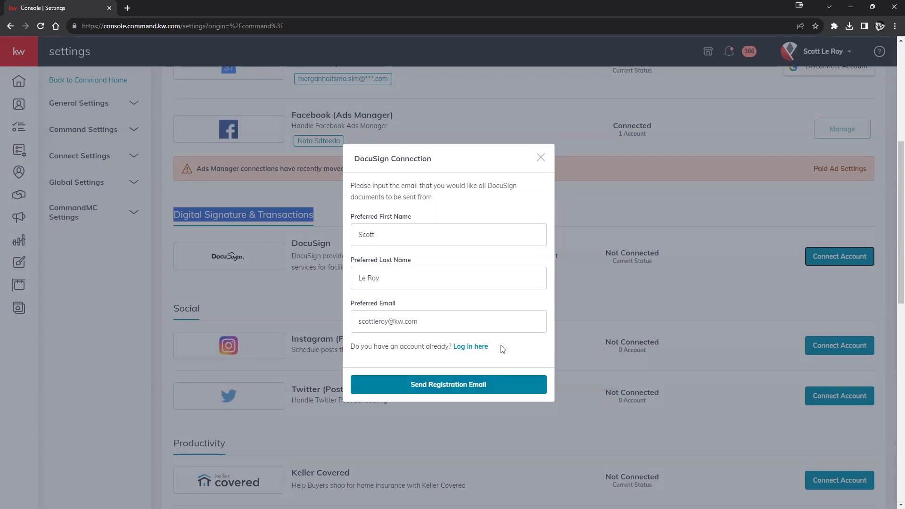
pyautogui.moveTo(432, 323); pyautogui.dragTo(358, 323)
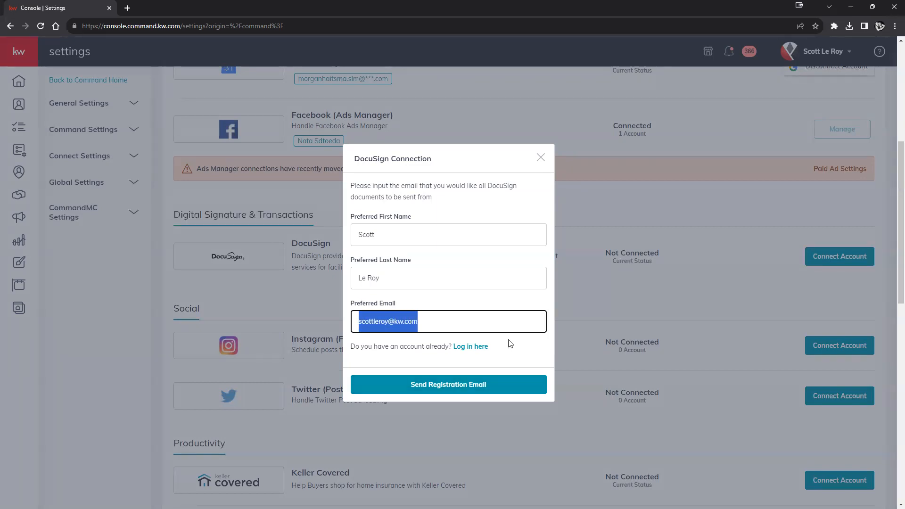
pyautogui.click(465, 320)
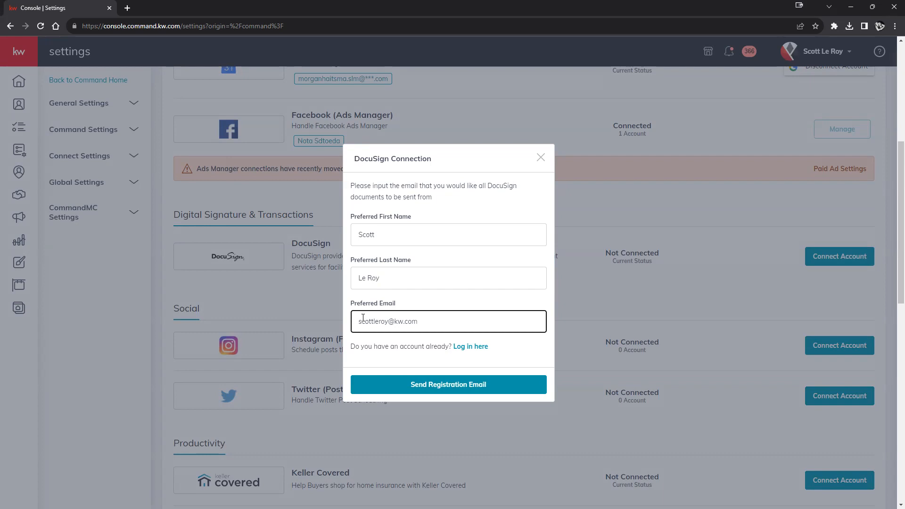
pyautogui.moveTo(359, 322); pyautogui.dragTo(437, 326)
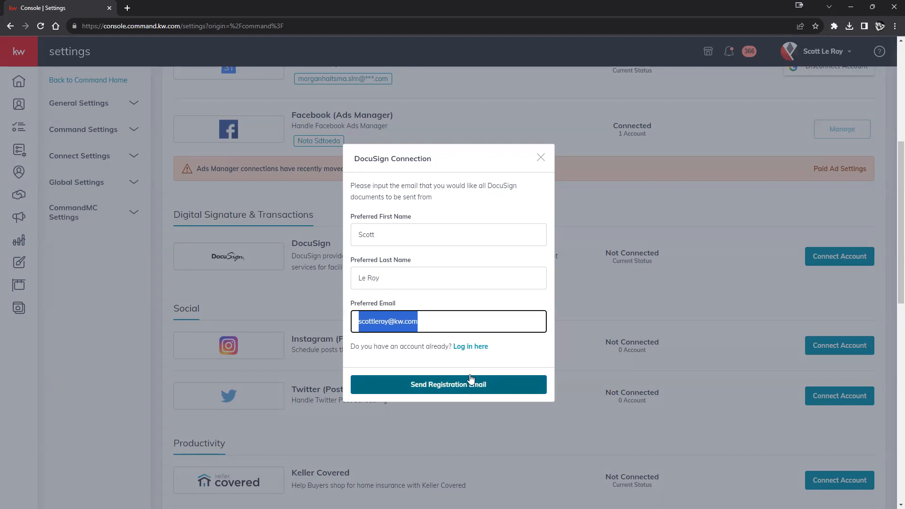
# Switch to existing-account login, correct the email's name part, and log in to DocuSign
pyautogui.click(474, 349)
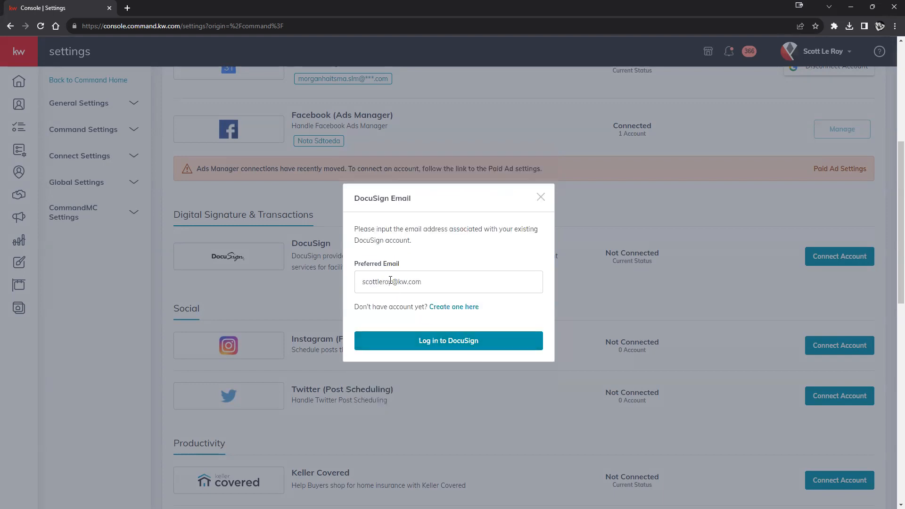
pyautogui.moveTo(391, 281); pyautogui.dragTo(290, 287)
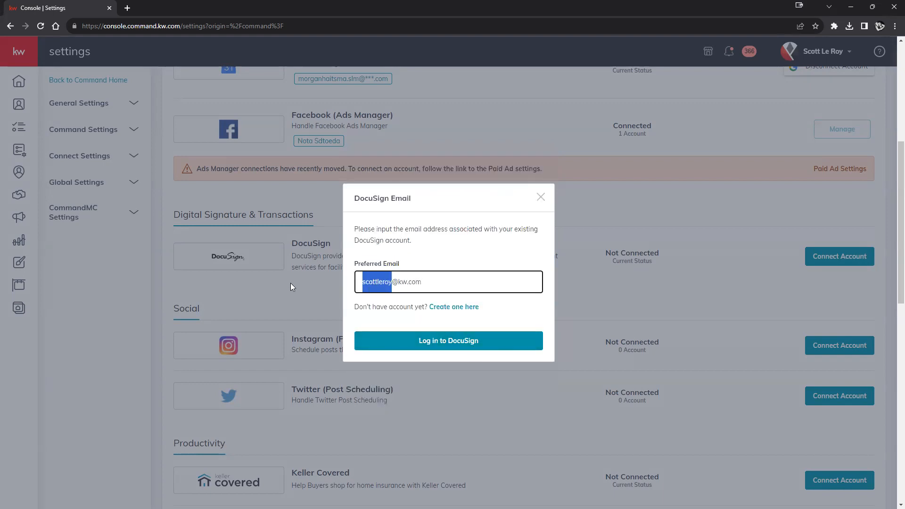
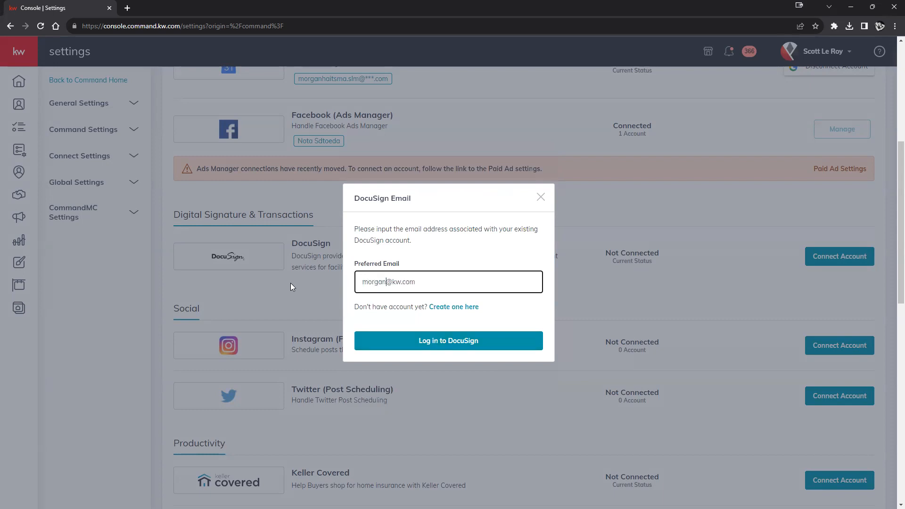
pyautogui.click(441, 346)
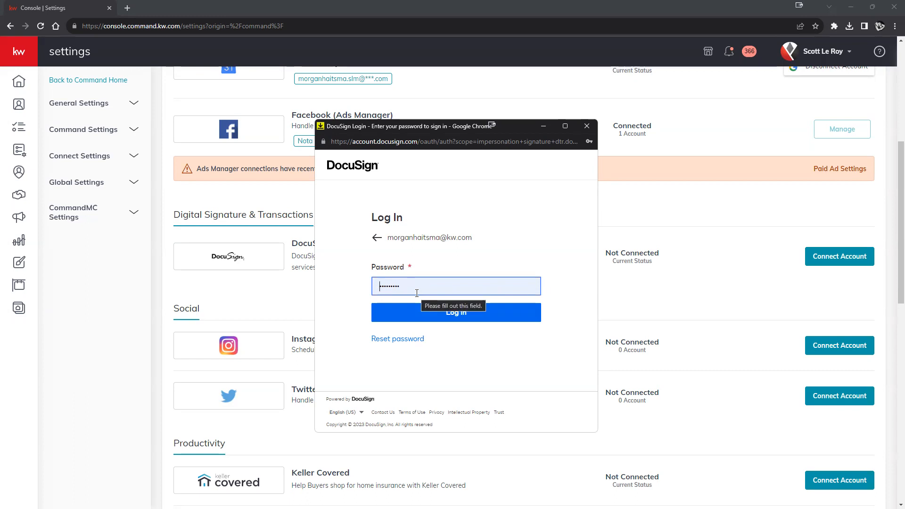
pyautogui.click(466, 316)
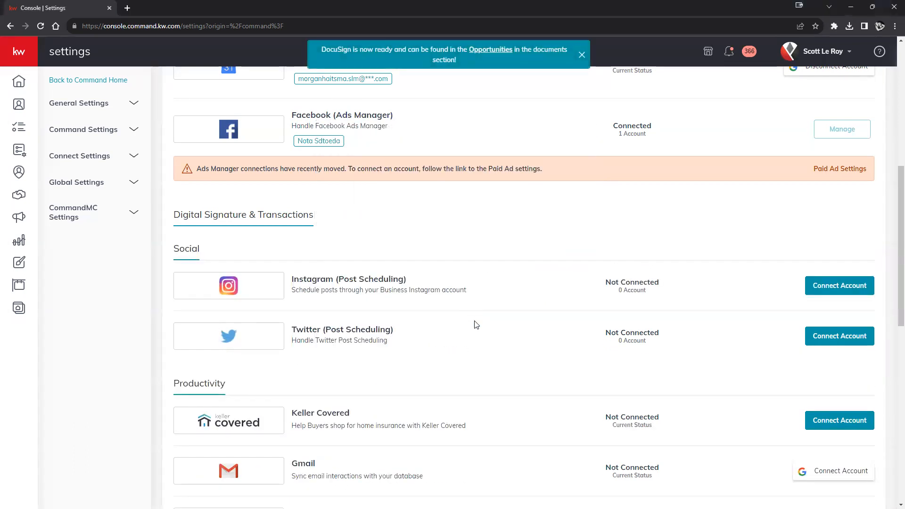
pyautogui.moveTo(318, 48); pyautogui.dragTo(471, 66)
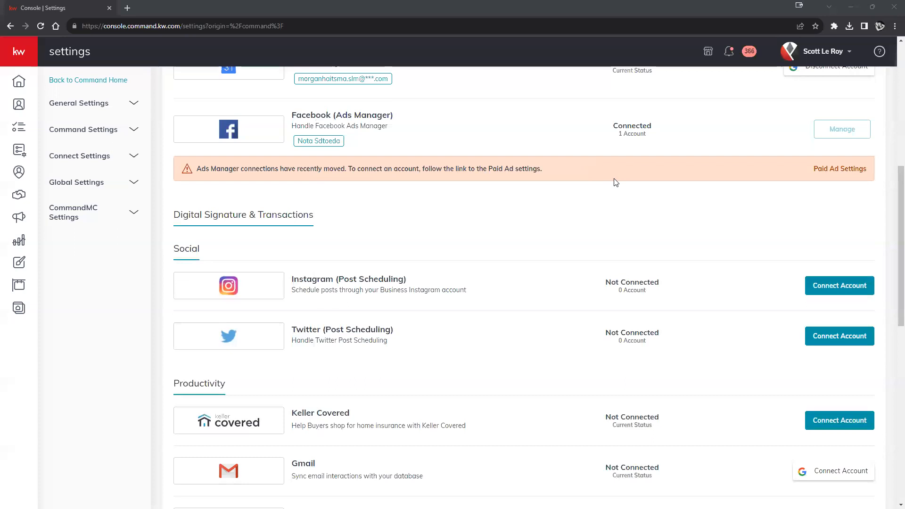
pyautogui.scroll(8, 445, 312)
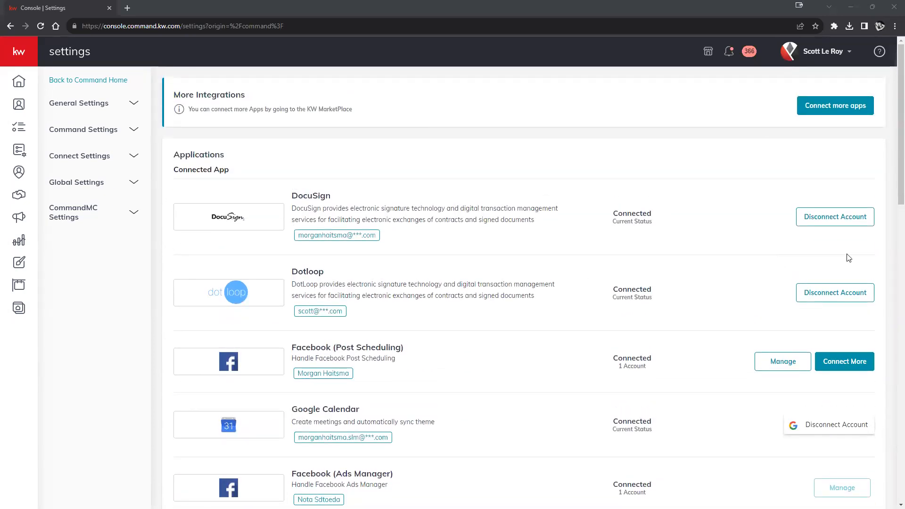
pyautogui.click(809, 53)
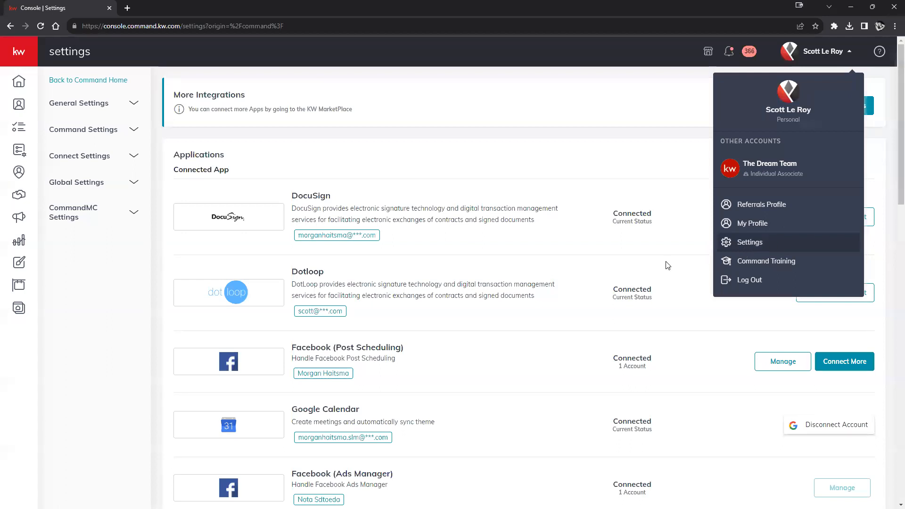
pyautogui.click(585, 247)
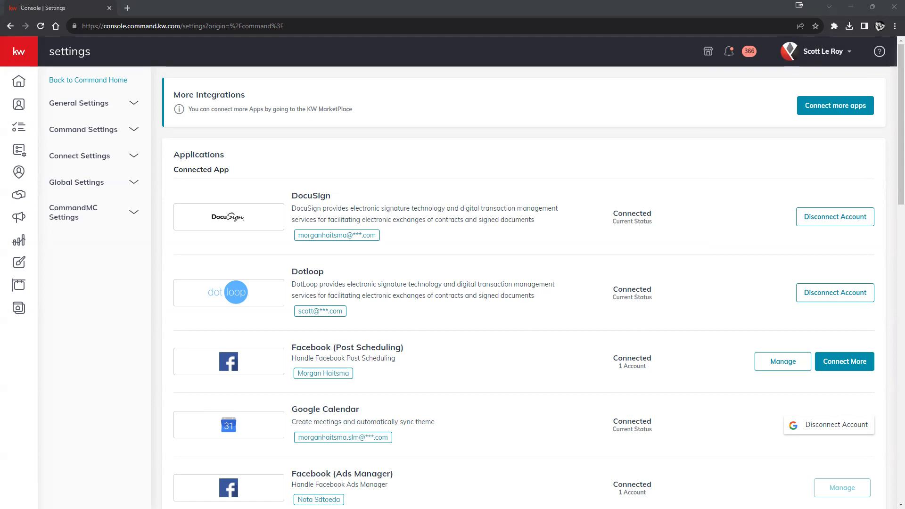
# Expand the sidebar and go to the Contacts list
pyautogui.click(18, 55)
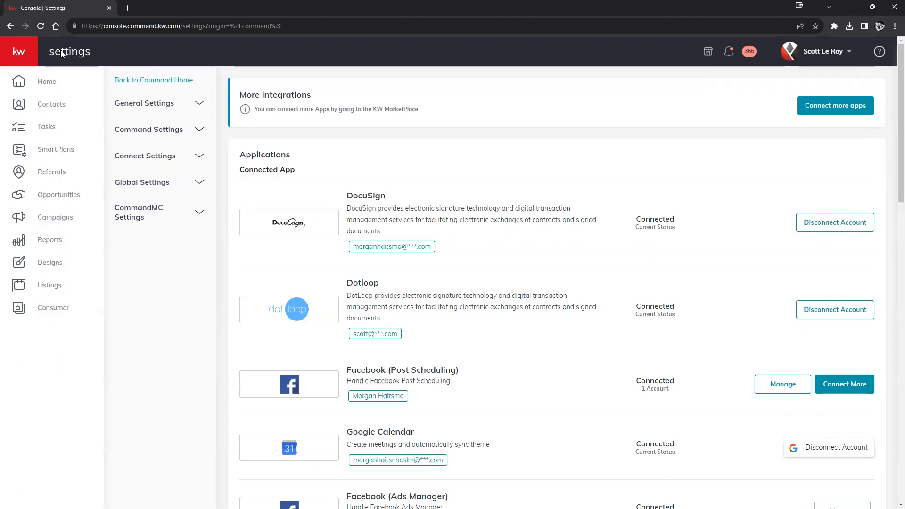
pyautogui.click(42, 105)
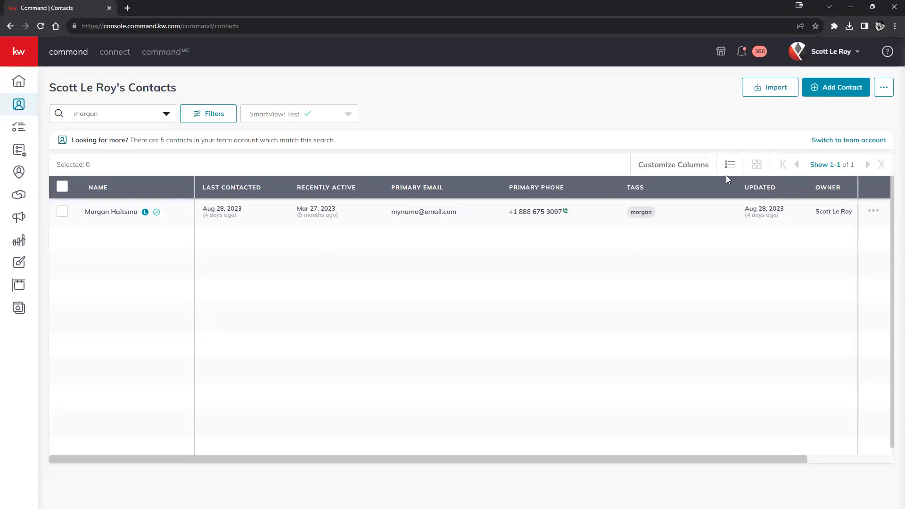
# Dismiss the Add to Contacts dialog and open the client's contact record from the list
pyautogui.click(837, 94)
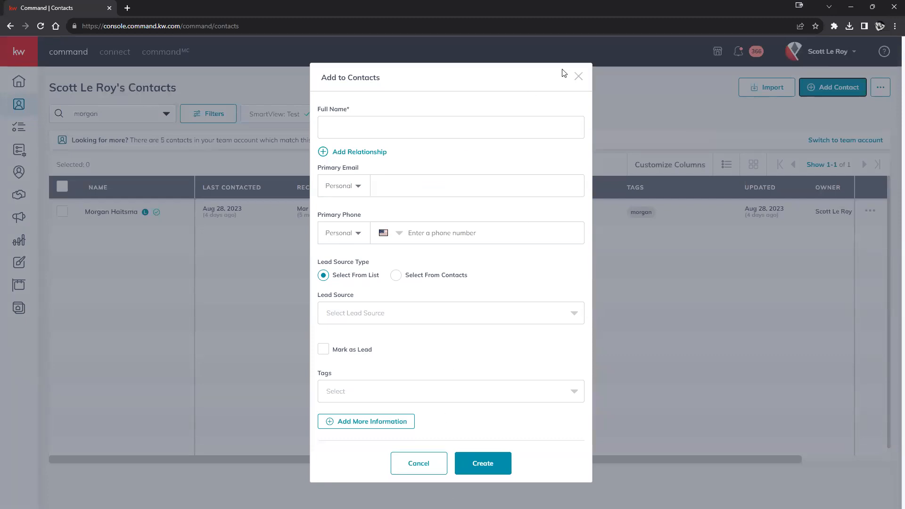
pyautogui.click(578, 77)
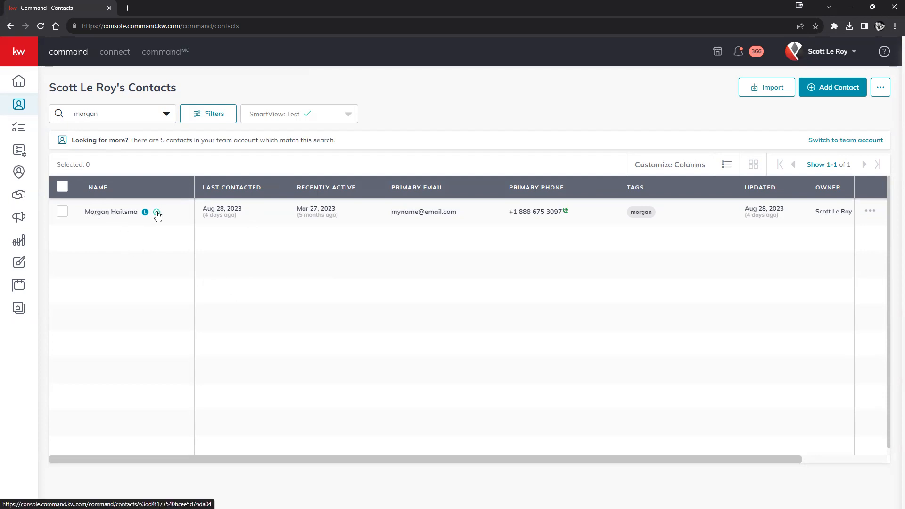
pyautogui.click(109, 212)
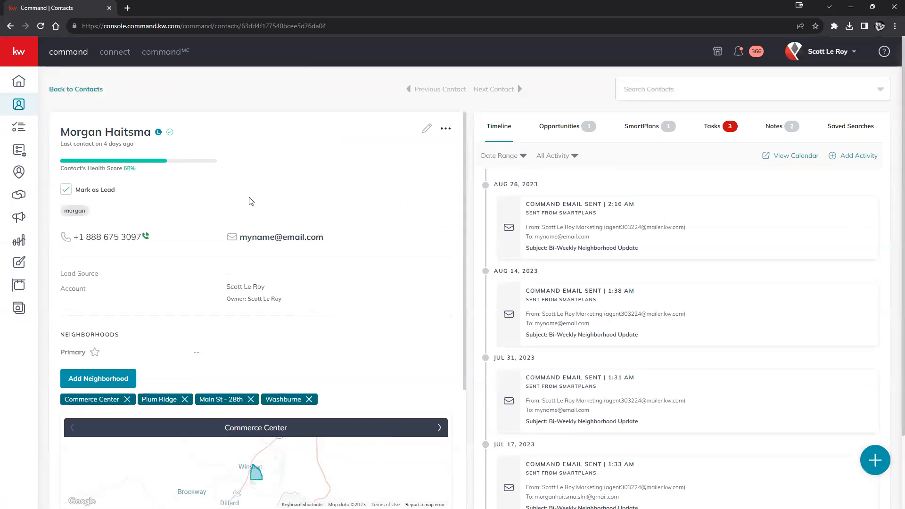
# Review the contact's timeline, then show its Opportunities with the one Cultivate-phase Listing
pyautogui.scroll(-5, 280, 246)
pyautogui.scroll(5, 281, 247)
pyautogui.scroll(-10, 643, 244)
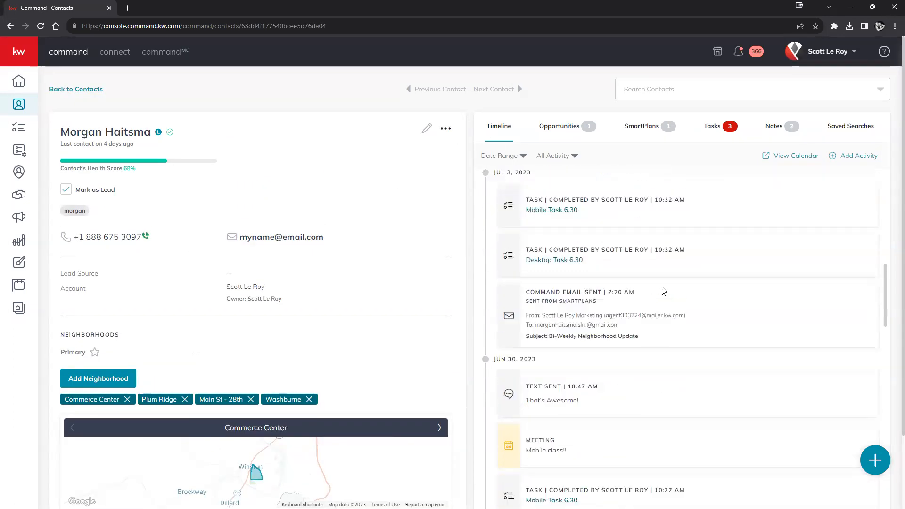
pyautogui.scroll(-10, 658, 298)
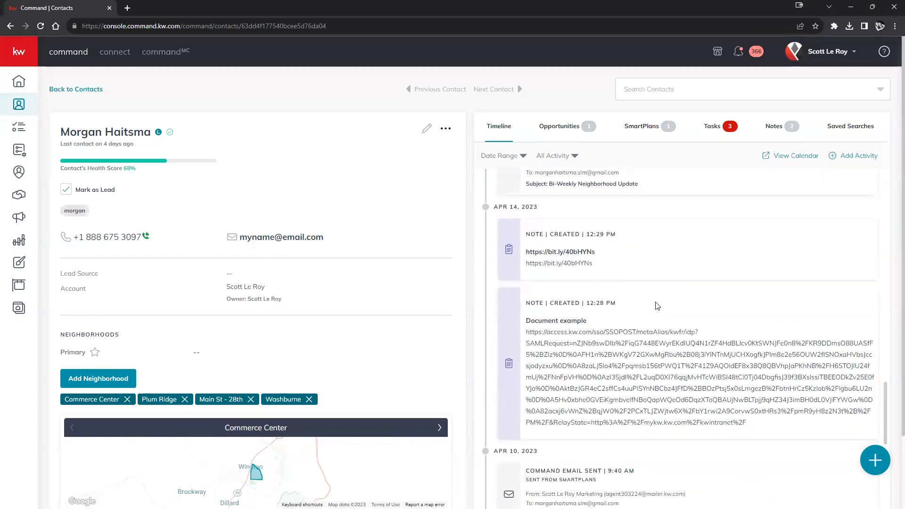
pyautogui.scroll(10, 658, 305)
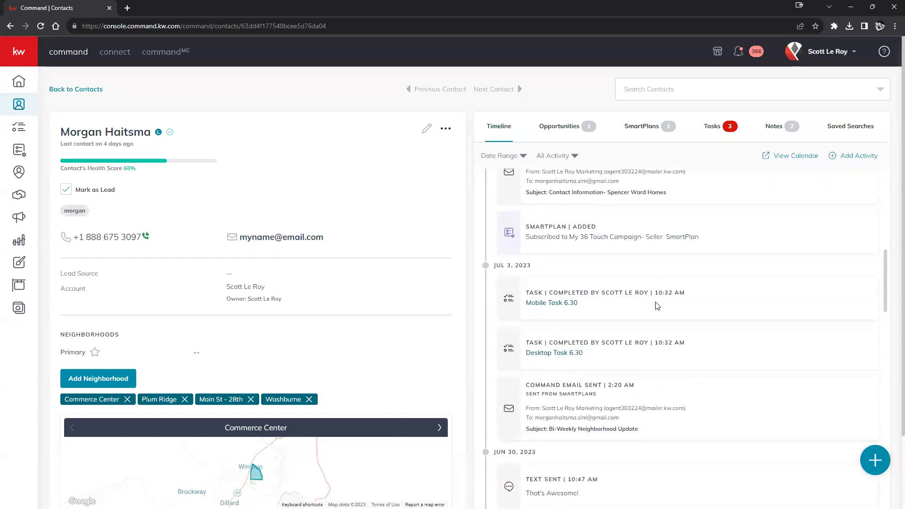
pyautogui.scroll(8, 657, 305)
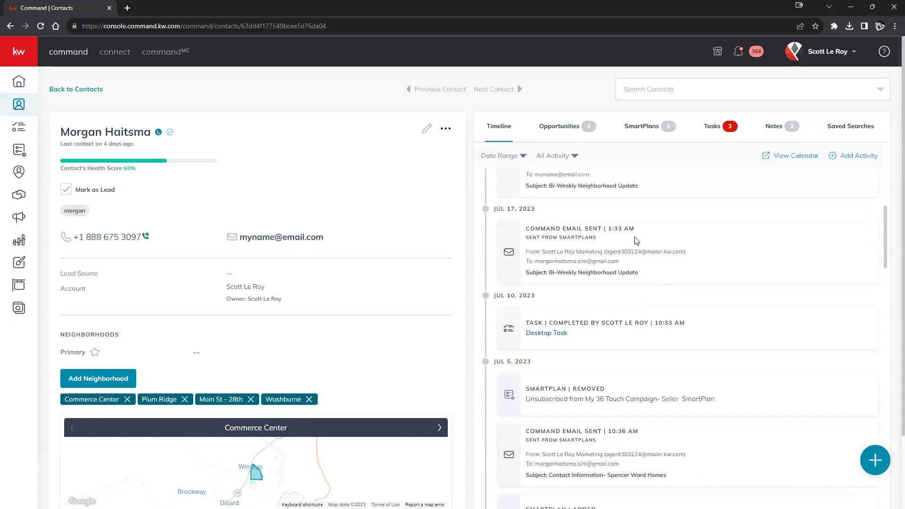
pyautogui.scroll(1, 518, 179)
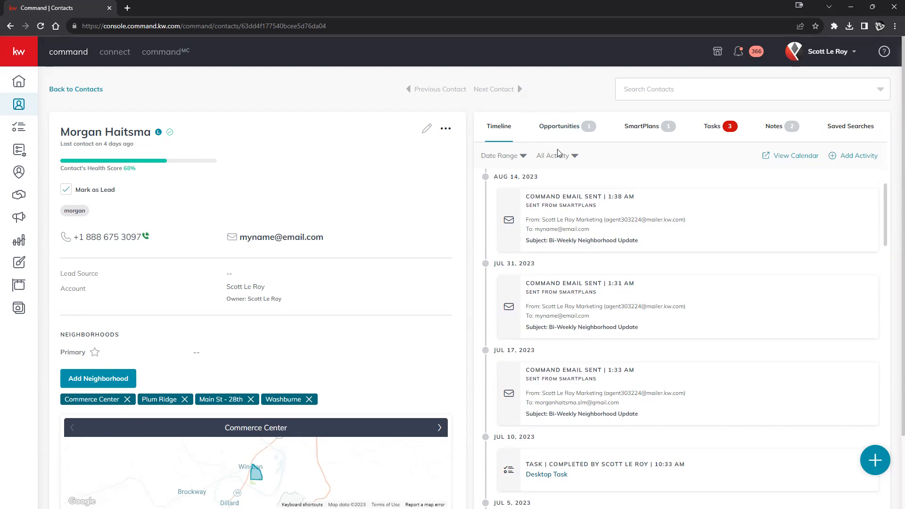
pyautogui.click(564, 136)
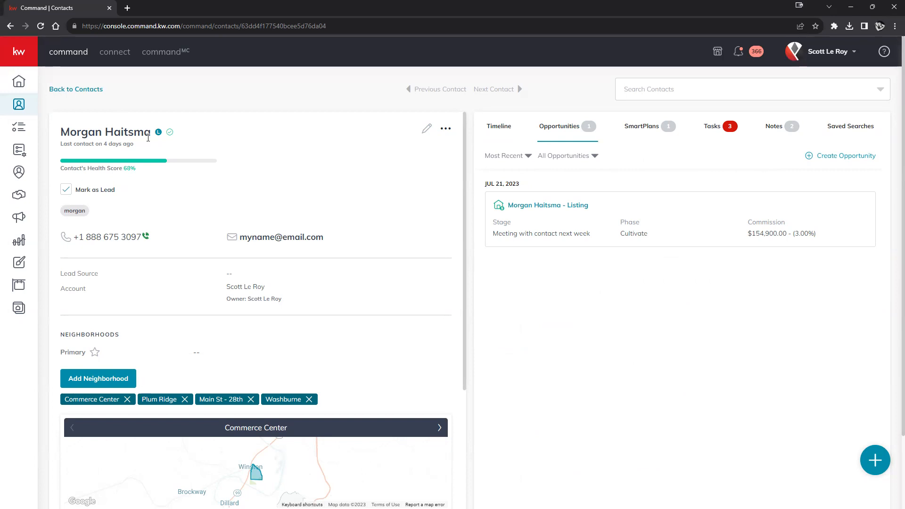
pyautogui.scroll(-2, 277, 259)
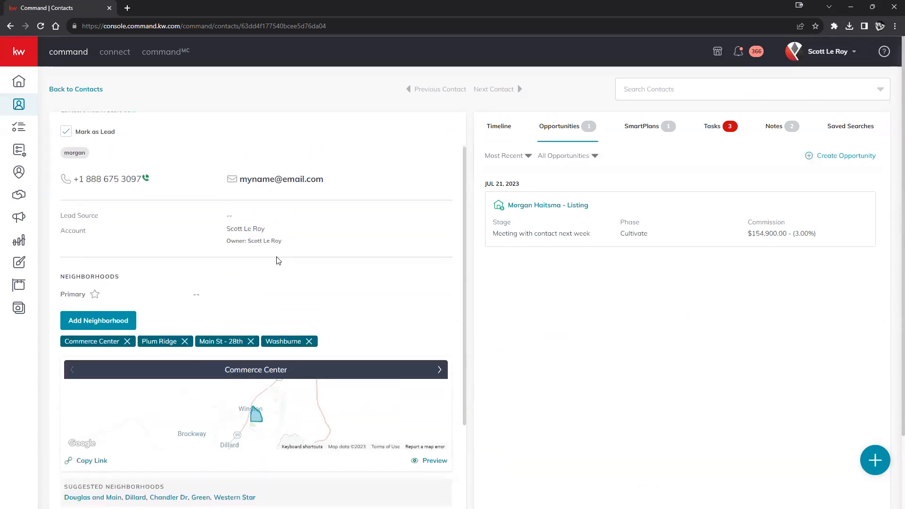
pyautogui.scroll(-3, 289, 258)
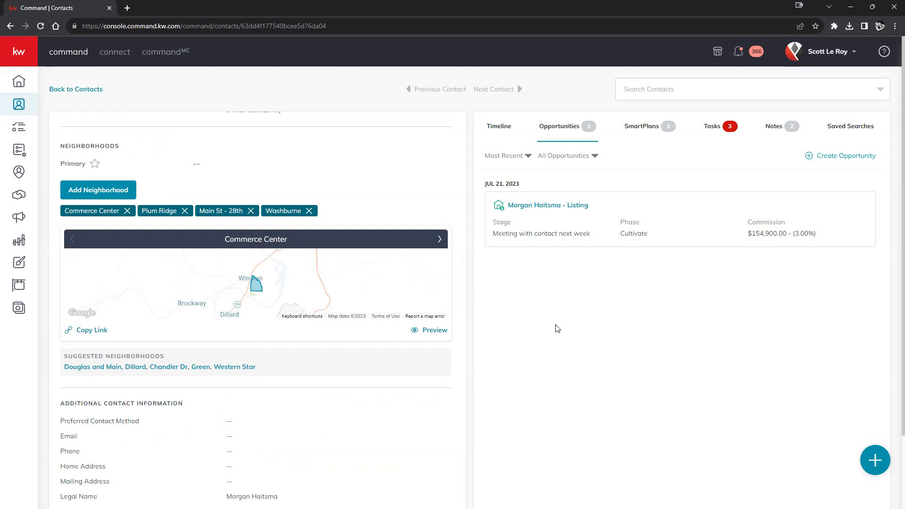
pyautogui.scroll(-2, 759, 357)
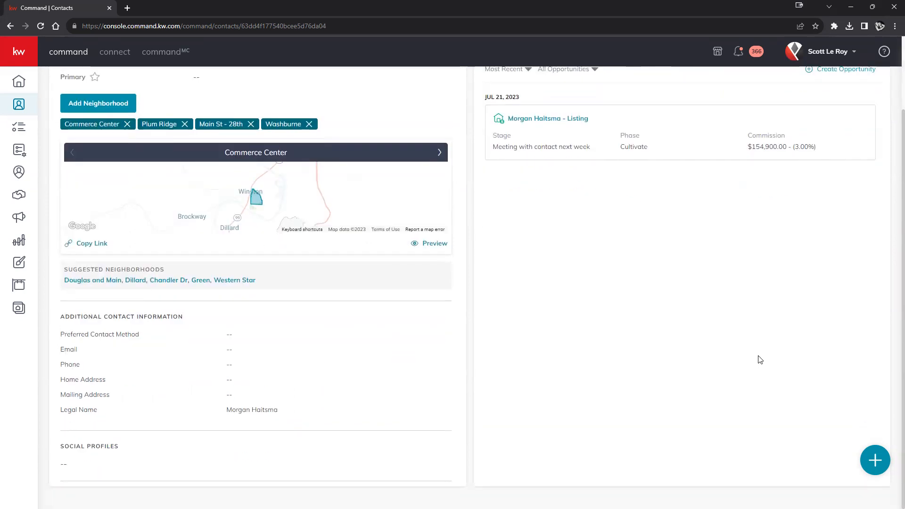
pyautogui.scroll(2, 793, 369)
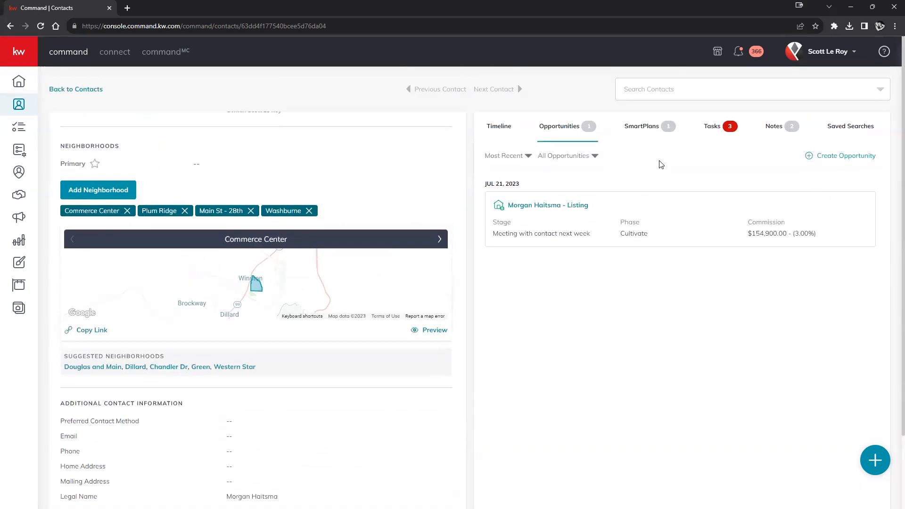
# Start a new opportunity for the client, then duplicate the contact page into a second tab
pyautogui.click(848, 157)
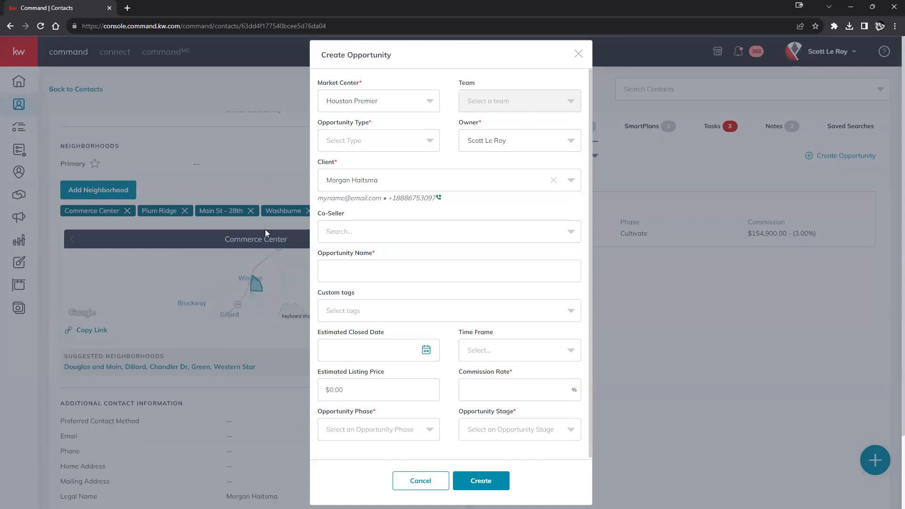
pyautogui.scroll(-1, 547, 259)
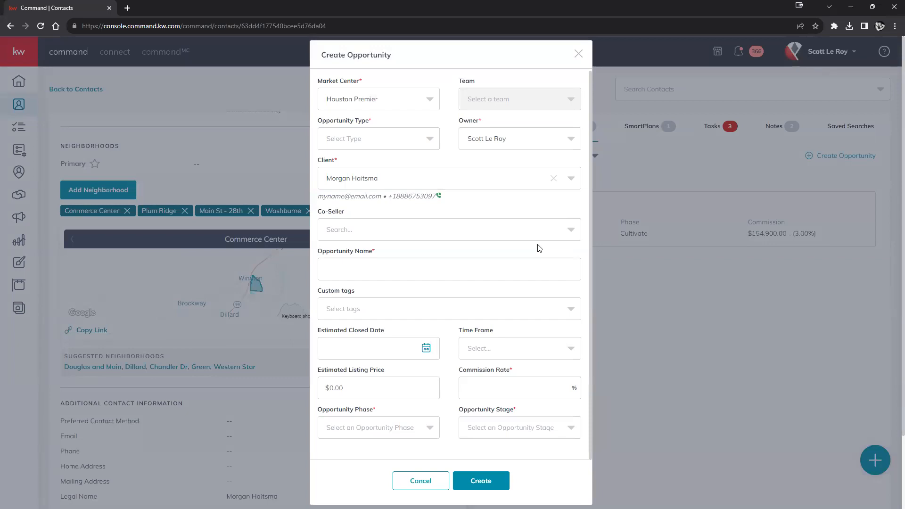
pyautogui.rightClick(68, 10)
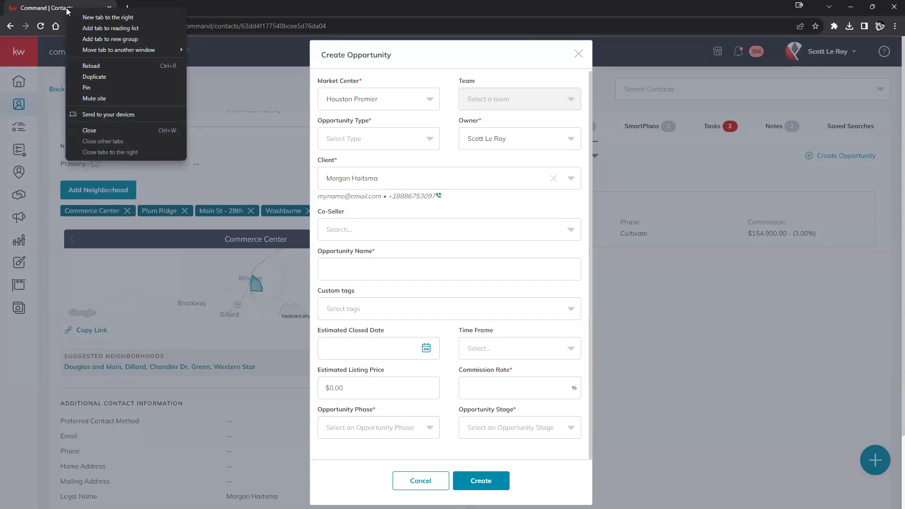
pyautogui.click(100, 77)
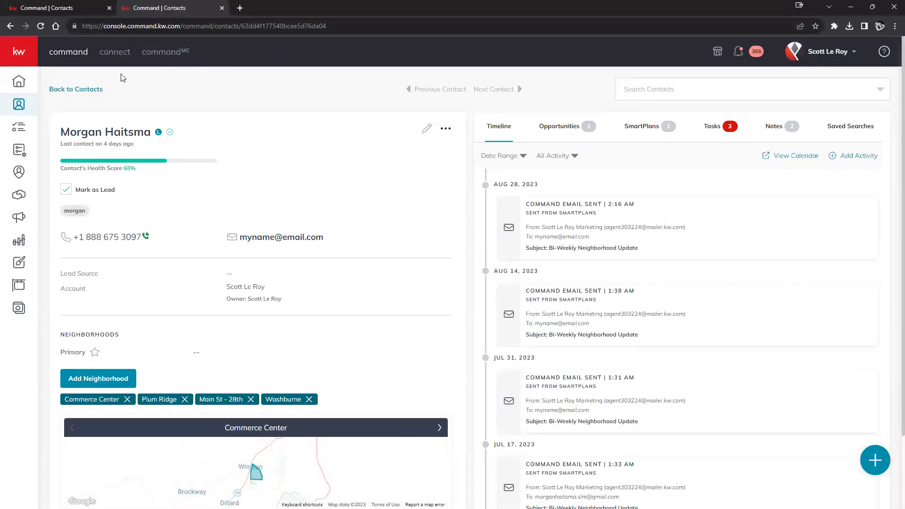
pyautogui.click(20, 54)
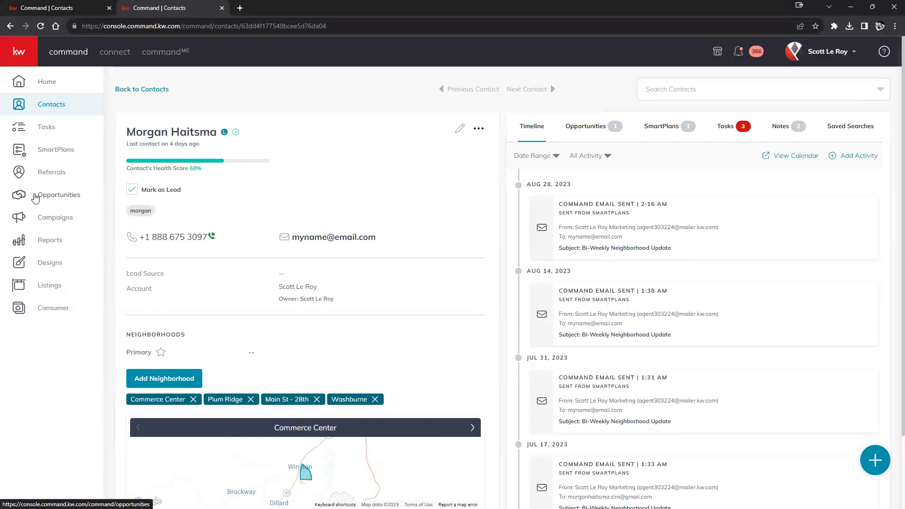
# From the Opportunities pipeline, bring up a blank Create Opportunity form
pyautogui.click(60, 196)
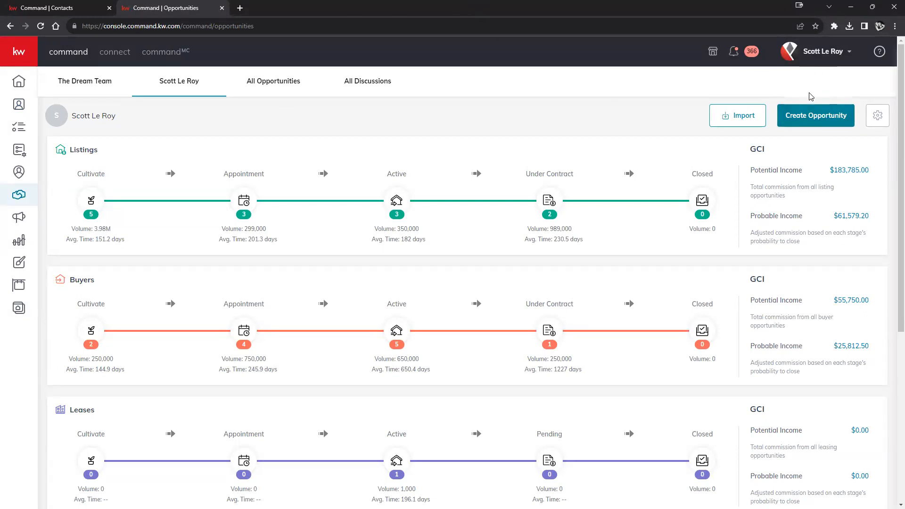
pyautogui.click(798, 120)
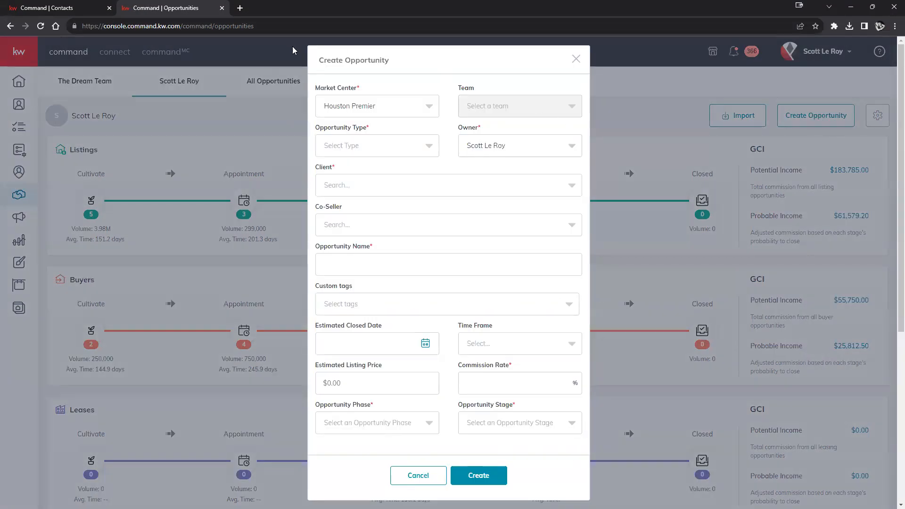
# Cancel and restart the contact's opportunity form, then close the blank form on the opportunities dashboard
pyautogui.click(47, 7)
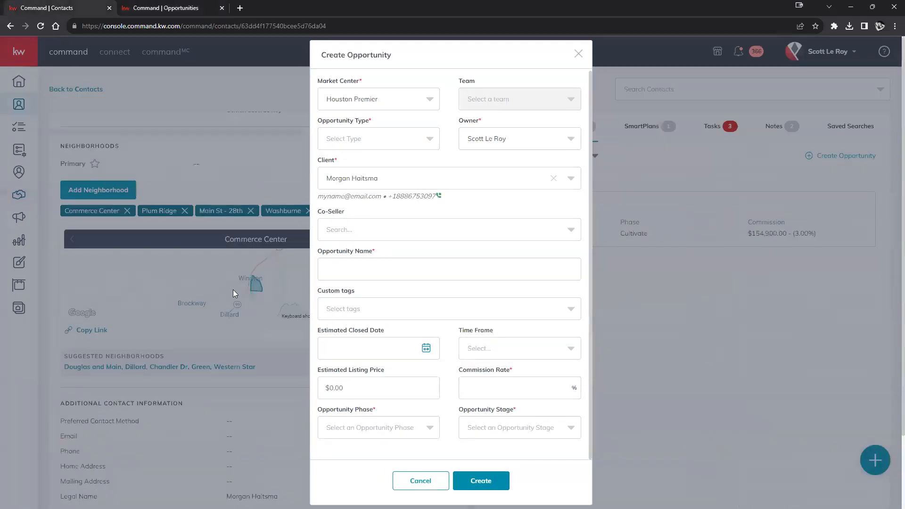
pyautogui.click(419, 483)
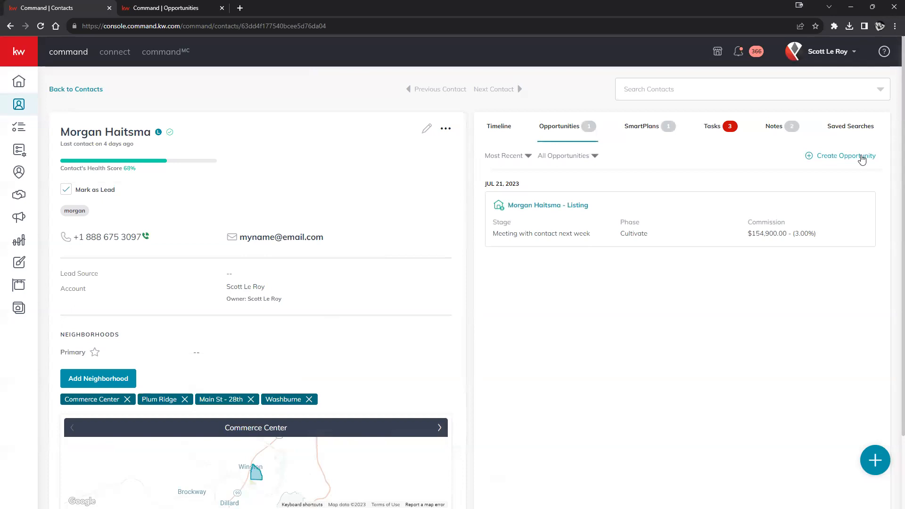
pyautogui.click(830, 158)
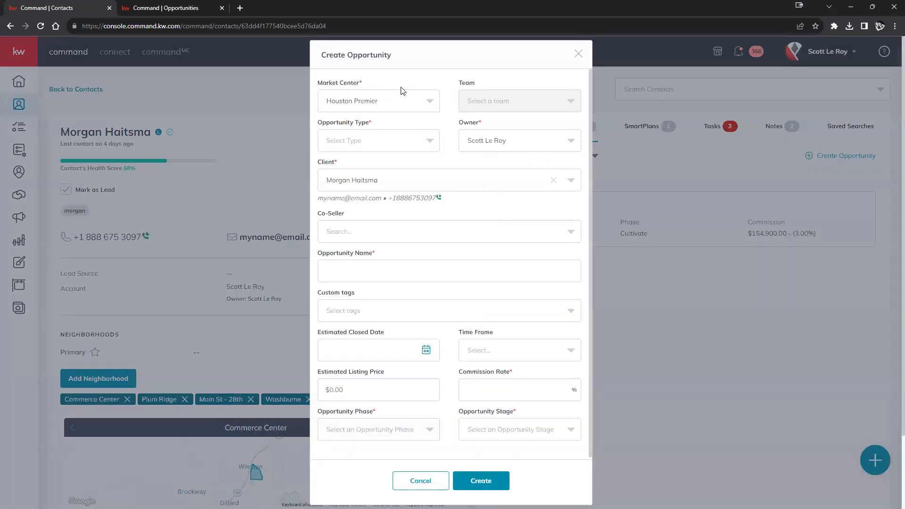
pyautogui.click(167, 7)
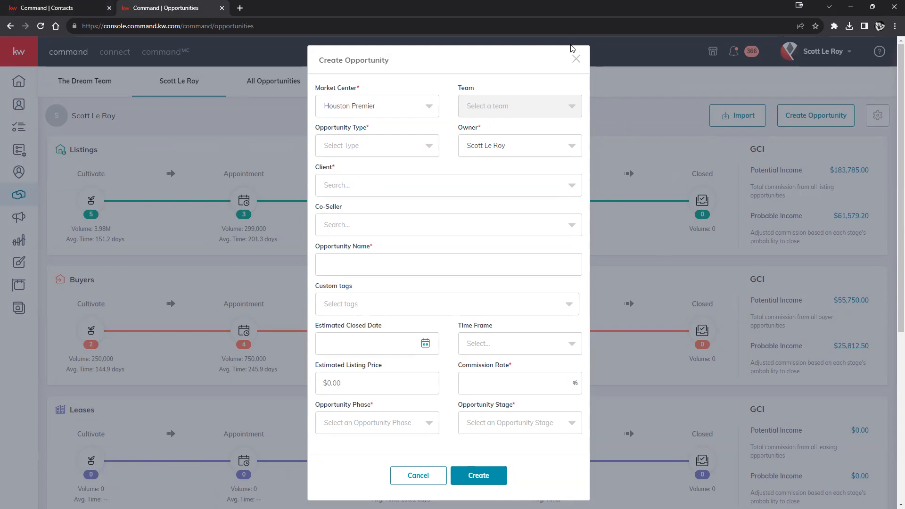
pyautogui.click(575, 60)
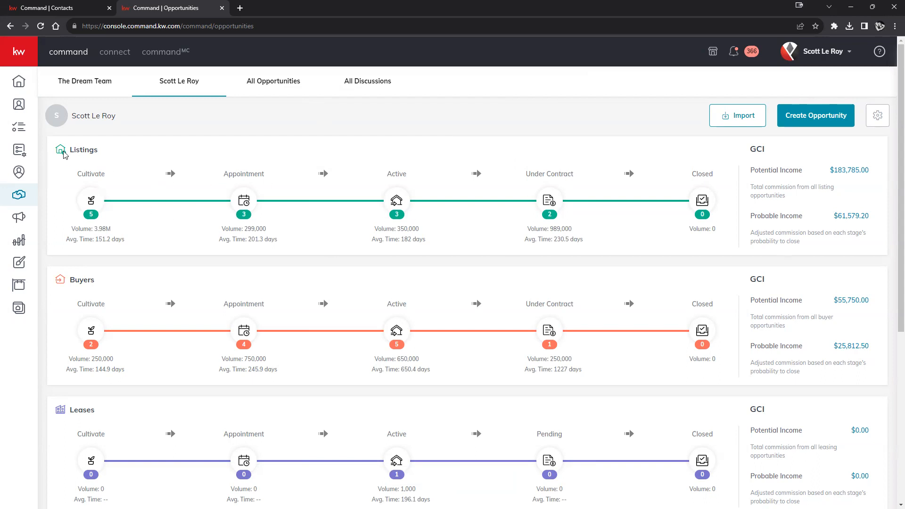
pyautogui.moveTo(70, 149); pyautogui.dragTo(104, 150)
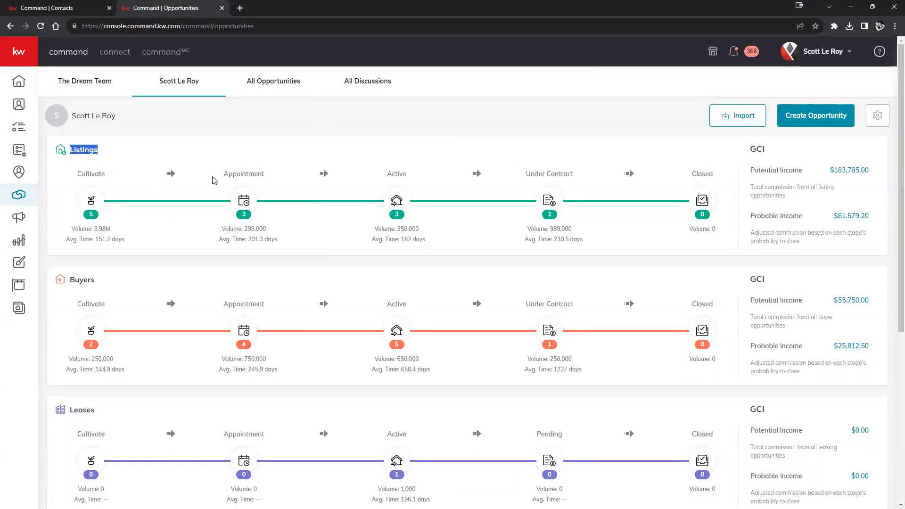
pyautogui.moveTo(70, 279); pyautogui.dragTo(113, 281)
pyautogui.scroll(-2, 169, 307)
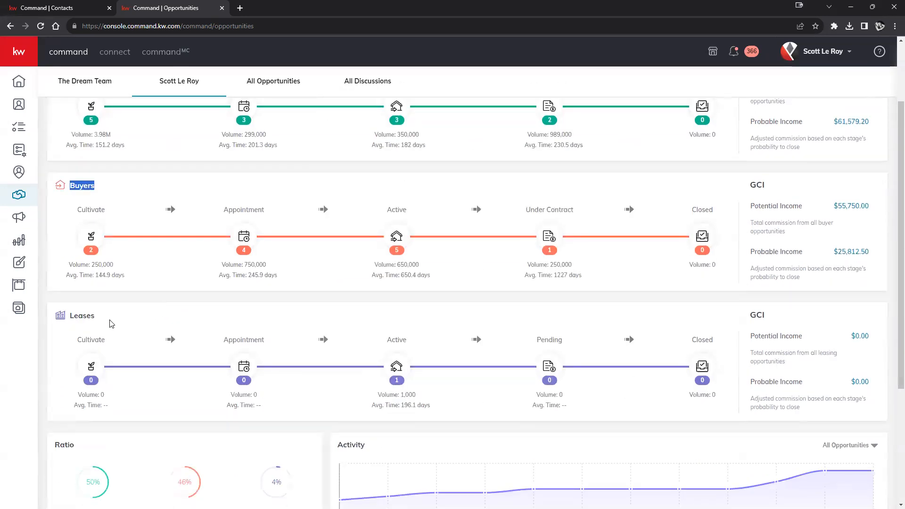
pyautogui.moveTo(71, 316); pyautogui.dragTo(96, 316)
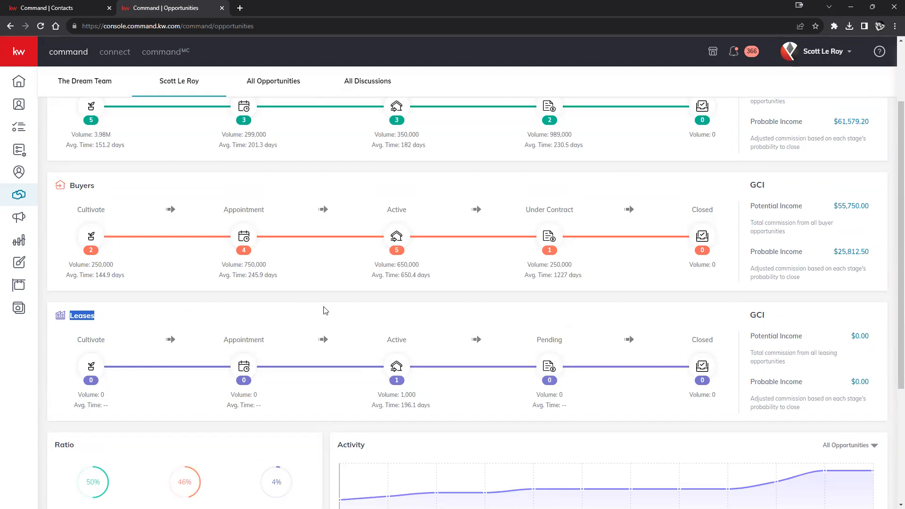
pyautogui.scroll(1, 344, 324)
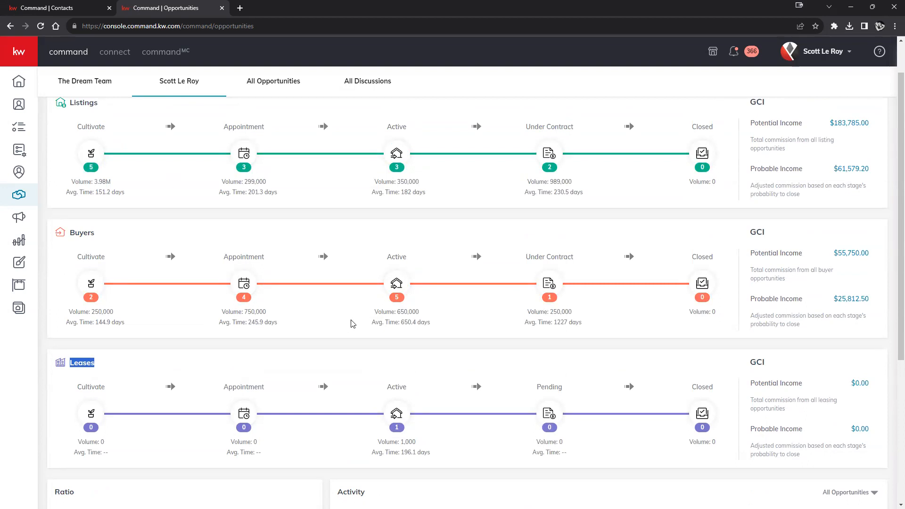
pyautogui.scroll(1, 348, 324)
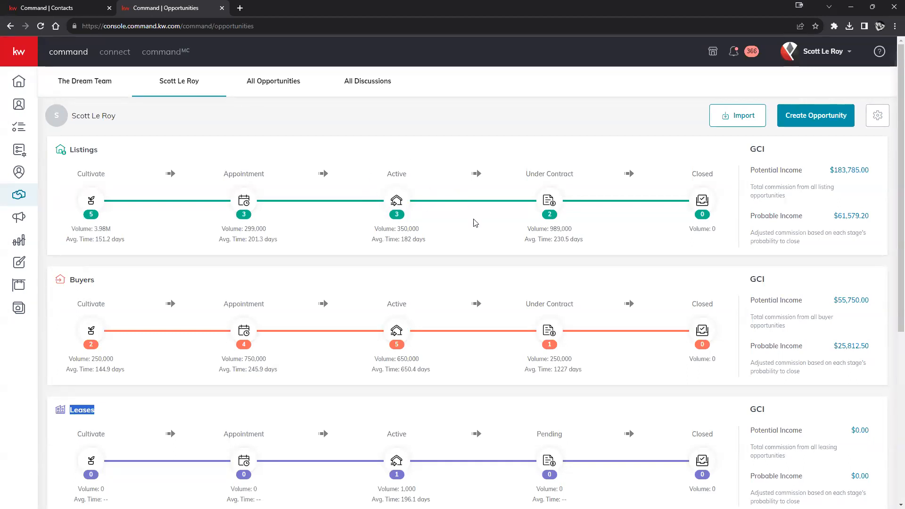
pyautogui.moveTo(98, 150); pyautogui.dragTo(68, 152)
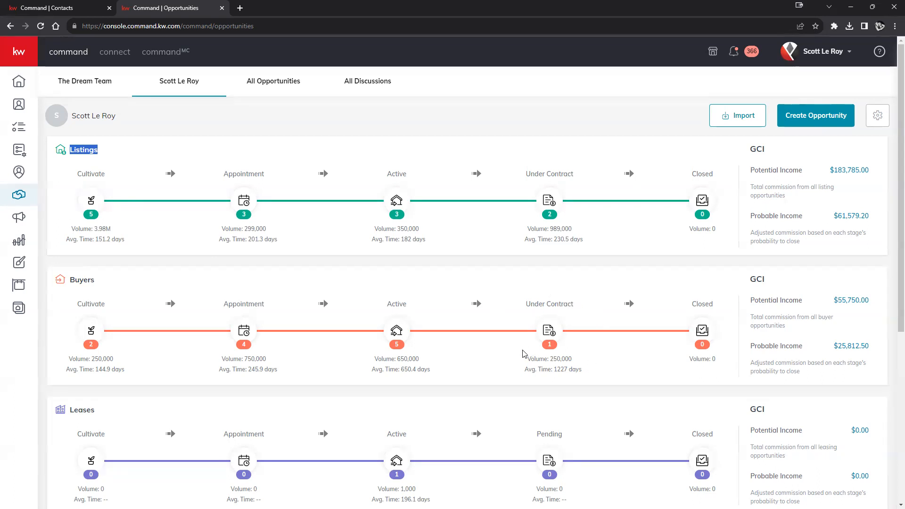
pyautogui.click(559, 347)
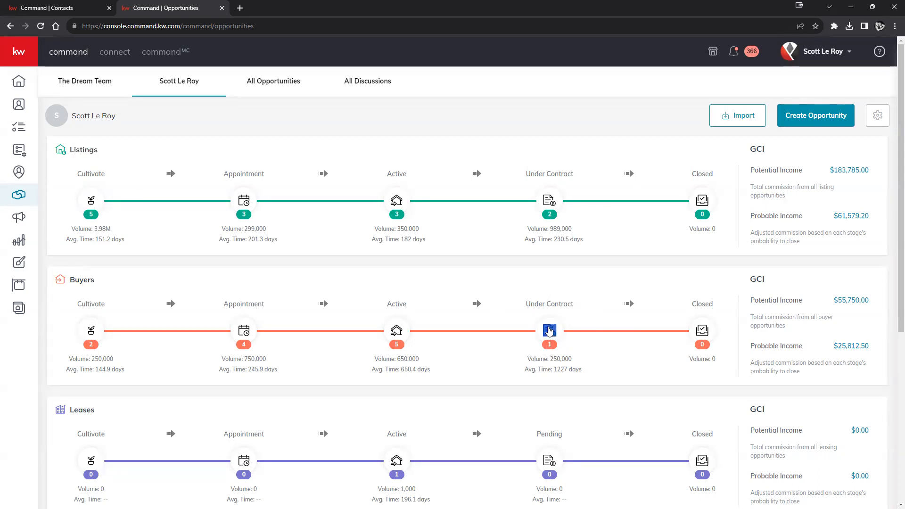
pyautogui.click(549, 331)
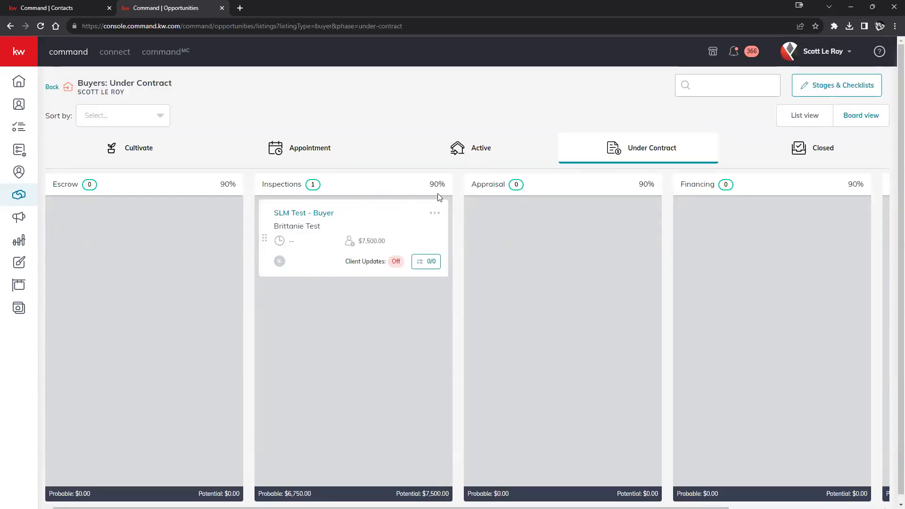
pyautogui.click(52, 87)
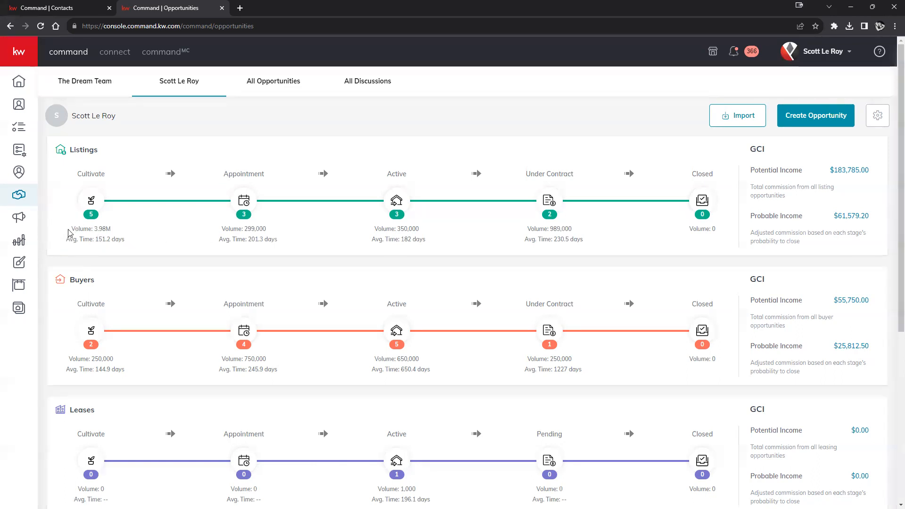
pyautogui.moveTo(74, 228); pyautogui.dragTo(145, 234)
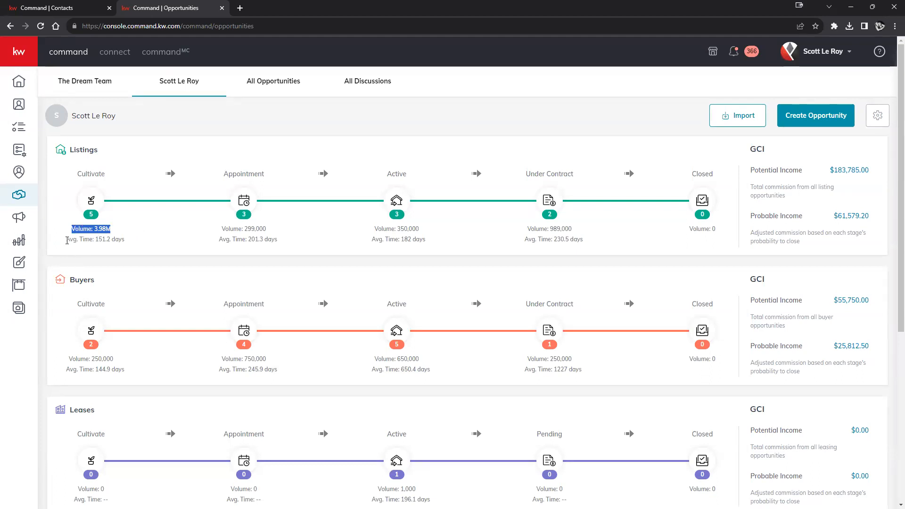
pyautogui.moveTo(66, 239); pyautogui.dragTo(144, 243)
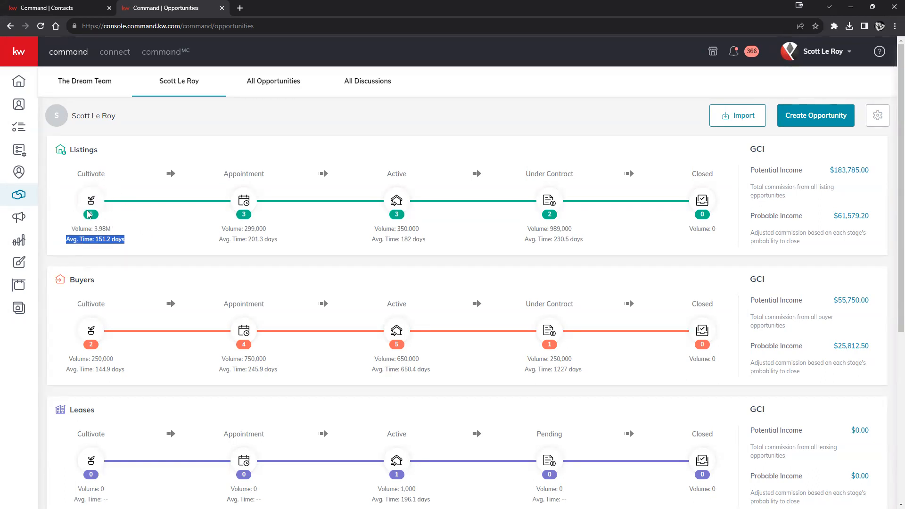
pyautogui.click(96, 236)
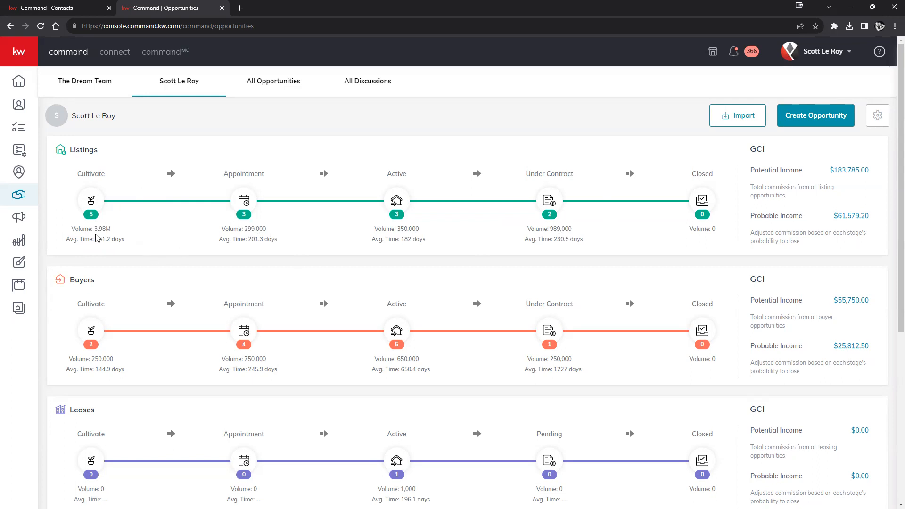
pyautogui.moveTo(81, 231); pyautogui.dragTo(112, 232)
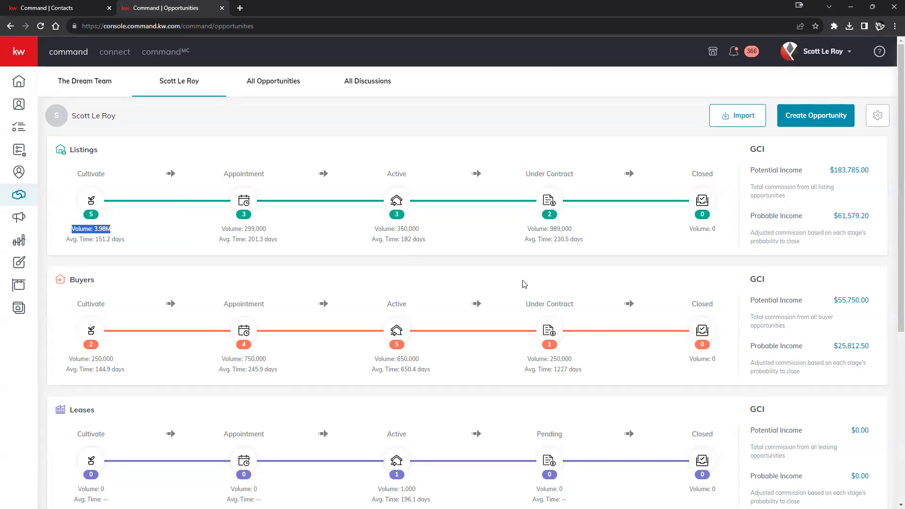
pyautogui.moveTo(777, 152); pyautogui.dragTo(749, 151)
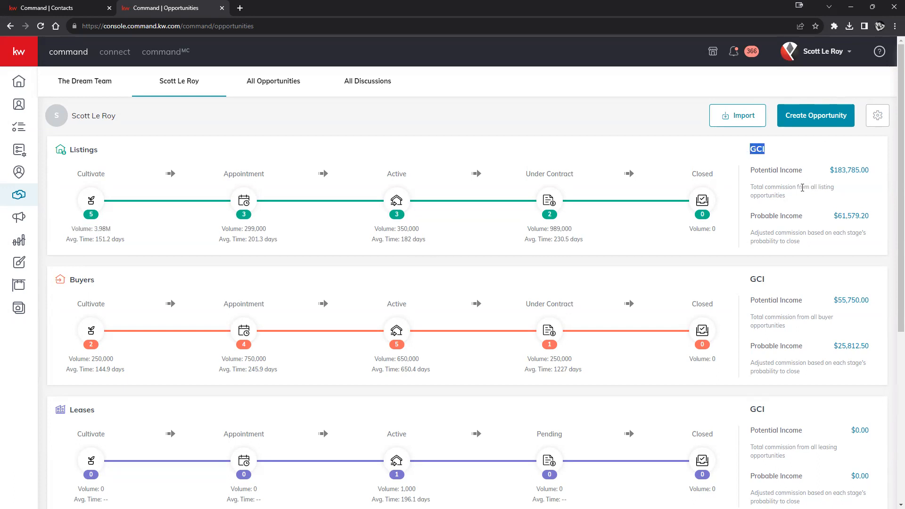
pyautogui.moveTo(751, 170); pyautogui.dragTo(793, 171)
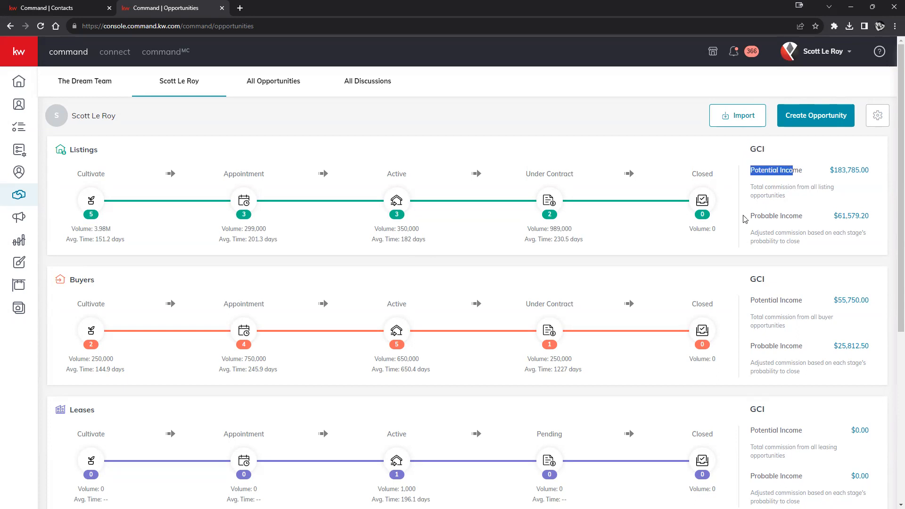
pyautogui.moveTo(750, 216); pyautogui.dragTo(805, 215)
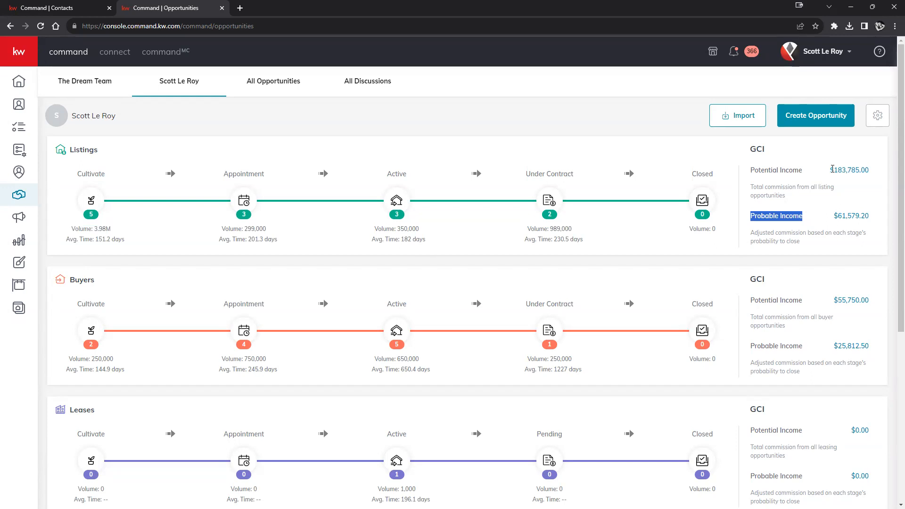
pyautogui.click(832, 169)
pyautogui.moveTo(832, 169); pyautogui.dragTo(869, 171)
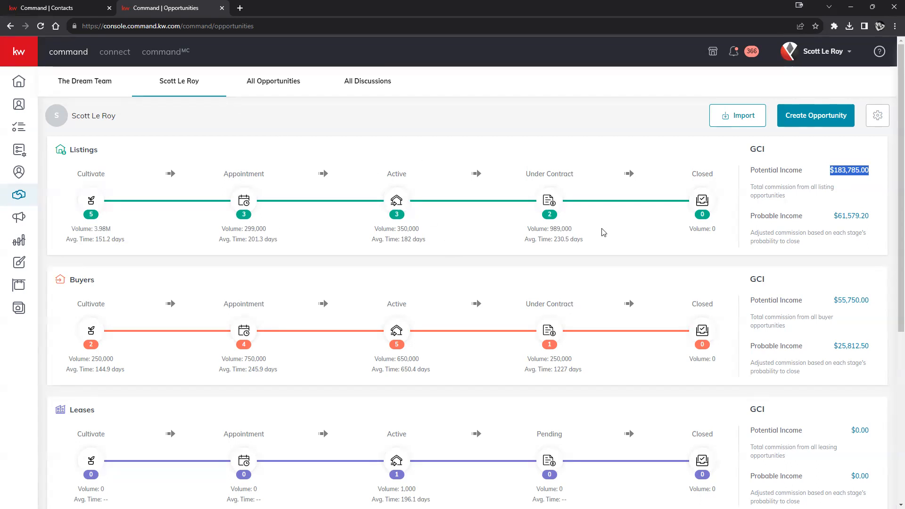
pyautogui.moveTo(751, 215); pyautogui.dragTo(801, 214)
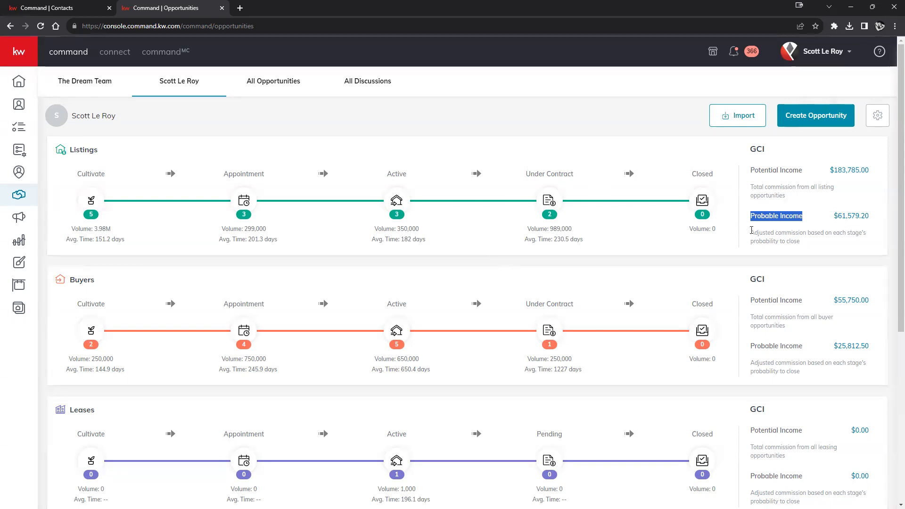
pyautogui.moveTo(750, 237); pyautogui.dragTo(801, 242)
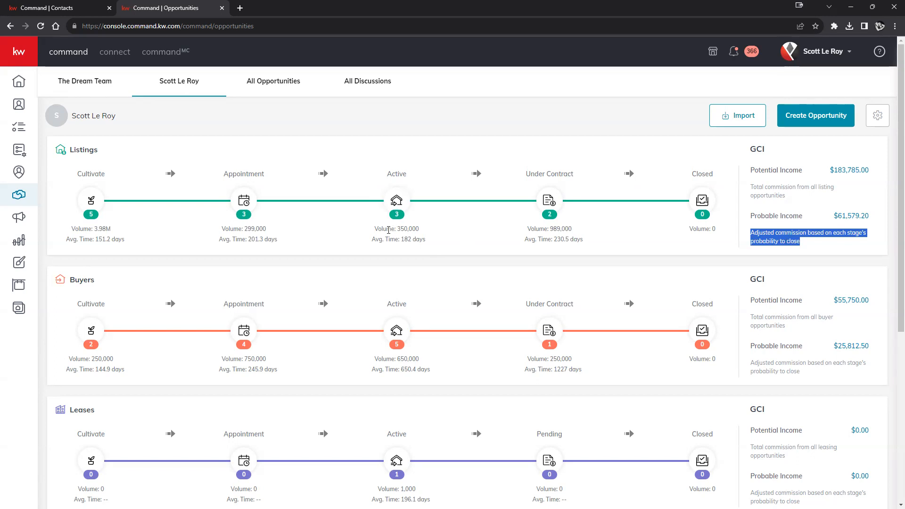
pyautogui.scroll(-6, 391, 230)
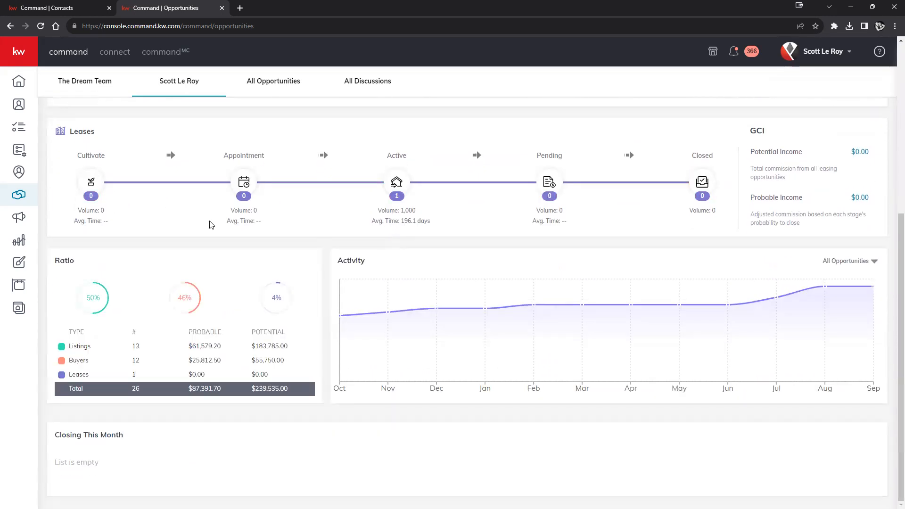
pyautogui.moveTo(91, 267); pyautogui.dragTo(47, 271)
pyautogui.moveTo(377, 263); pyautogui.dragTo(329, 263)
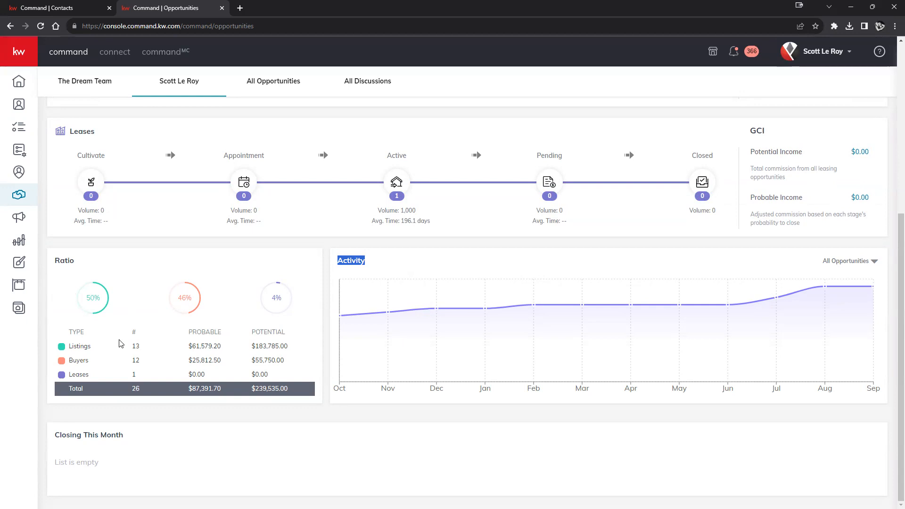
pyautogui.doubleClick(137, 346)
pyautogui.moveTo(232, 347); pyautogui.dragTo(191, 347)
pyautogui.moveTo(297, 346); pyautogui.dragTo(188, 348)
pyautogui.scroll(6, 664, 259)
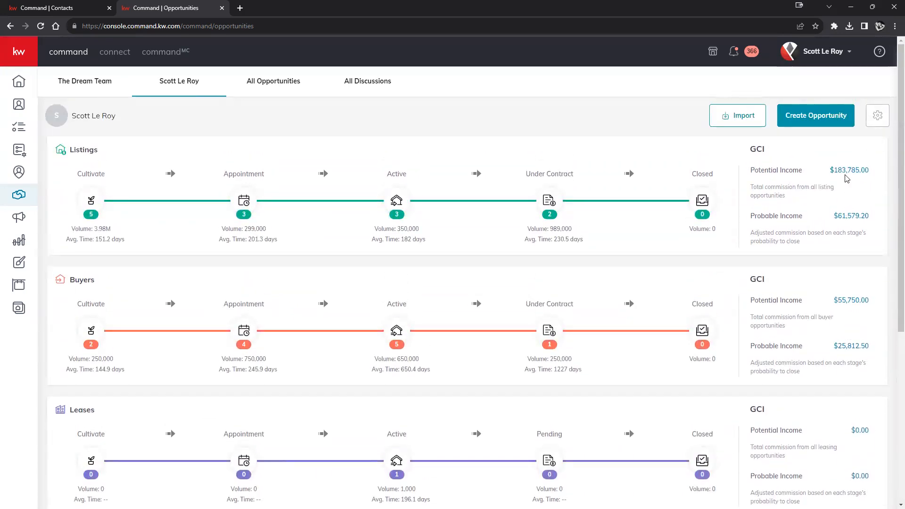
pyautogui.scroll(-6, 723, 244)
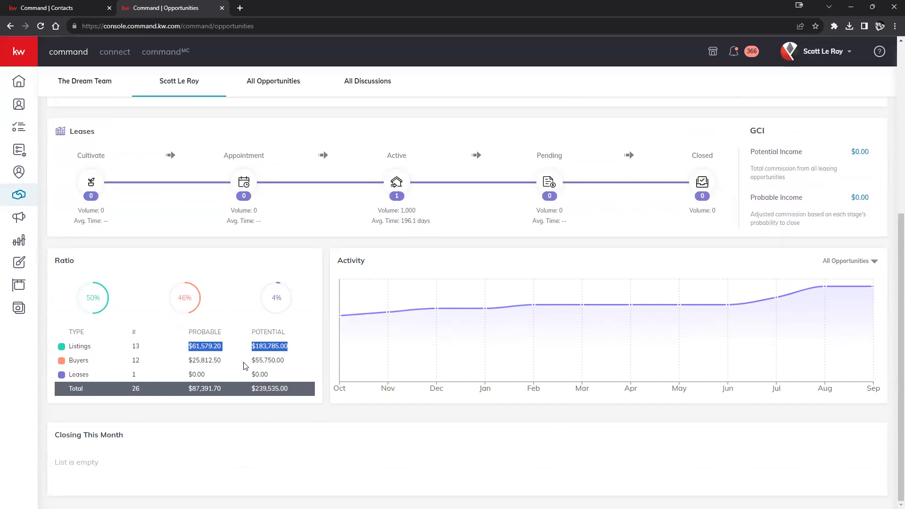
pyautogui.moveTo(379, 267); pyautogui.dragTo(336, 267)
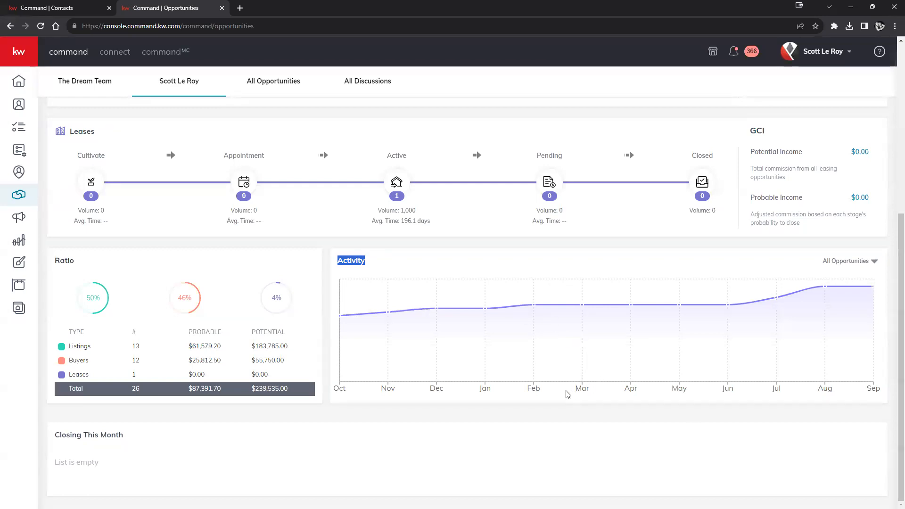
pyautogui.scroll(6, 495, 337)
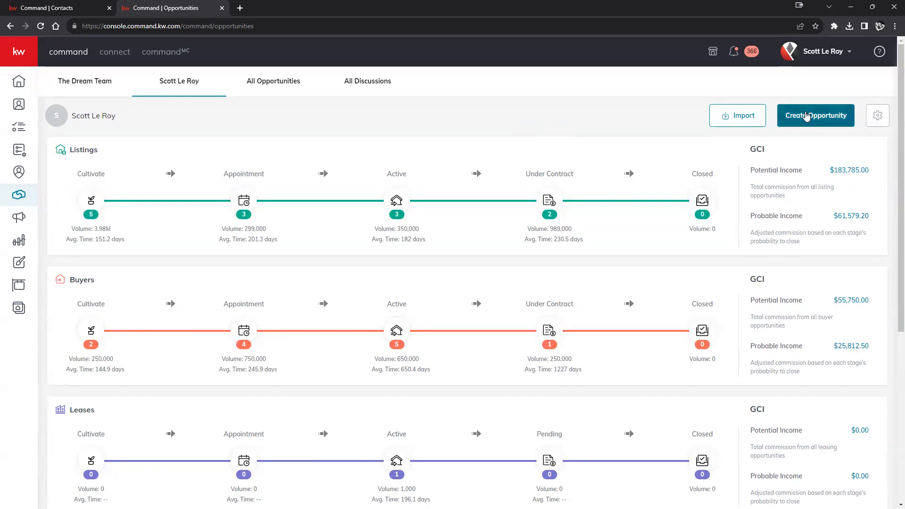
# Start a new opportunity with Houston Premier kept as market center, and list the opportunity types
pyautogui.click(824, 123)
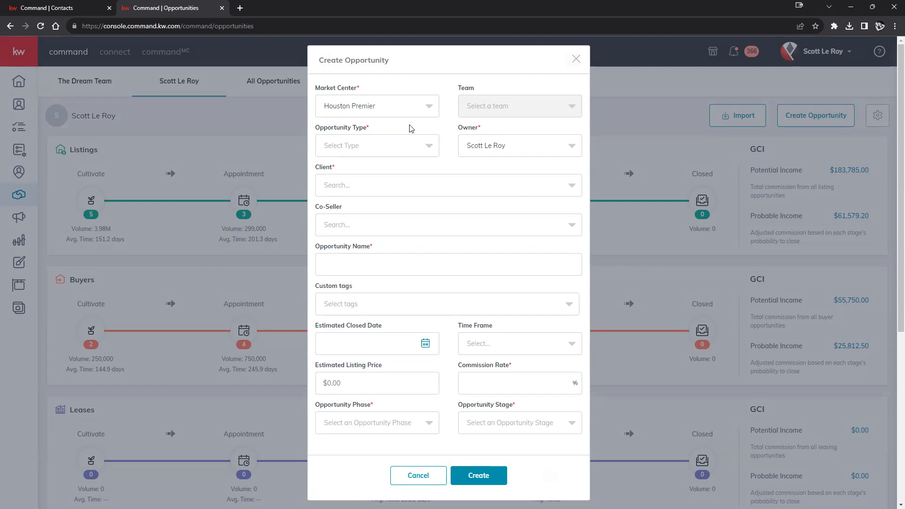
pyautogui.click(428, 108)
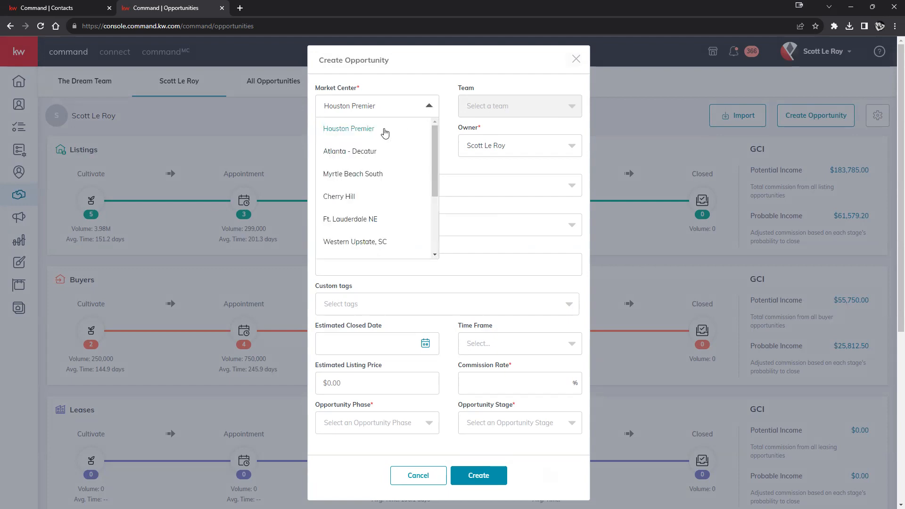
pyautogui.click(442, 93)
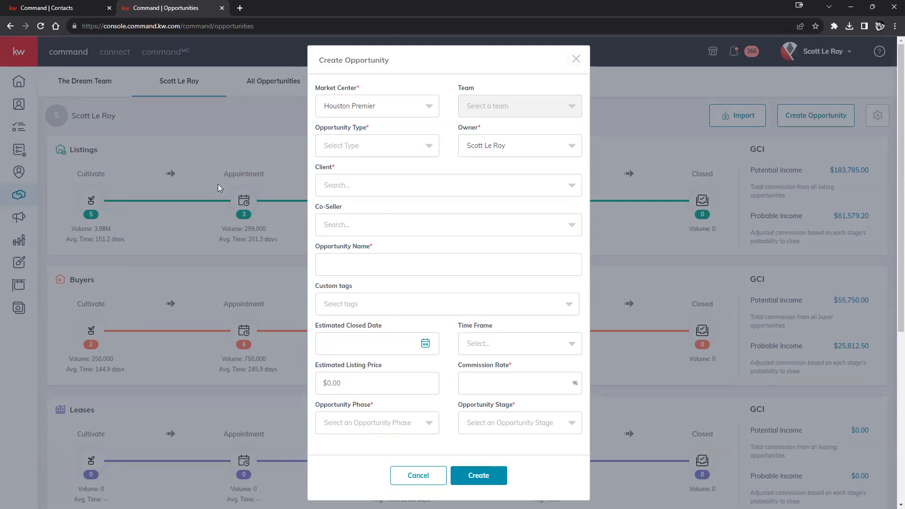
pyautogui.click(400, 146)
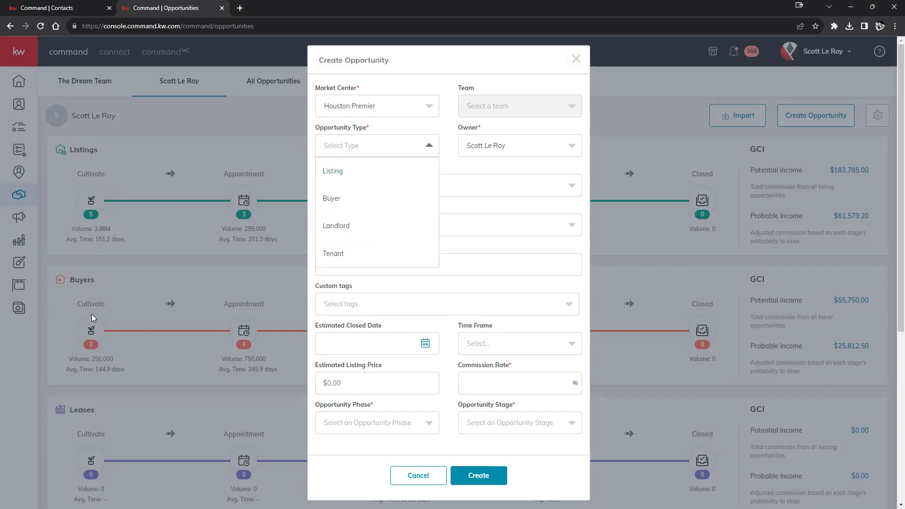
# Choose Buyer as the Opportunity Type so the name prefills as '- Buyer'
pyautogui.click(327, 199)
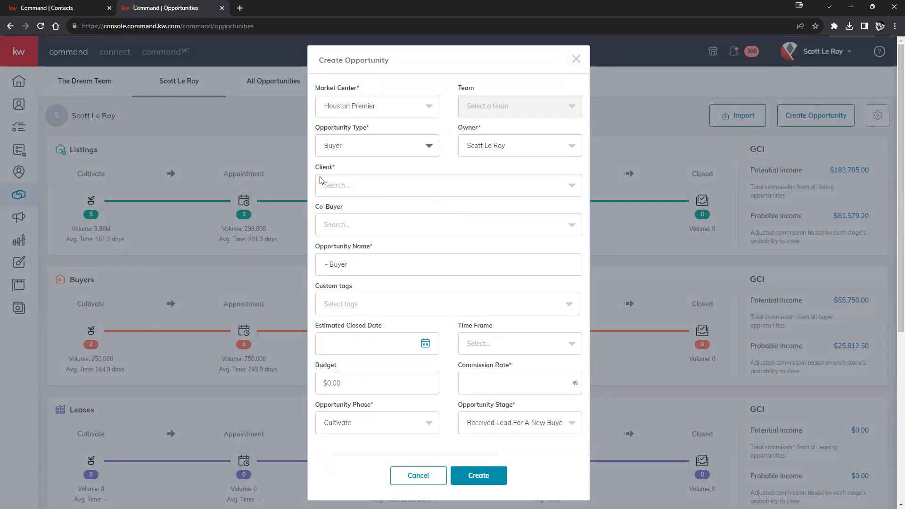
pyautogui.moveTo(336, 167); pyautogui.dragTo(314, 168)
pyautogui.click(560, 190)
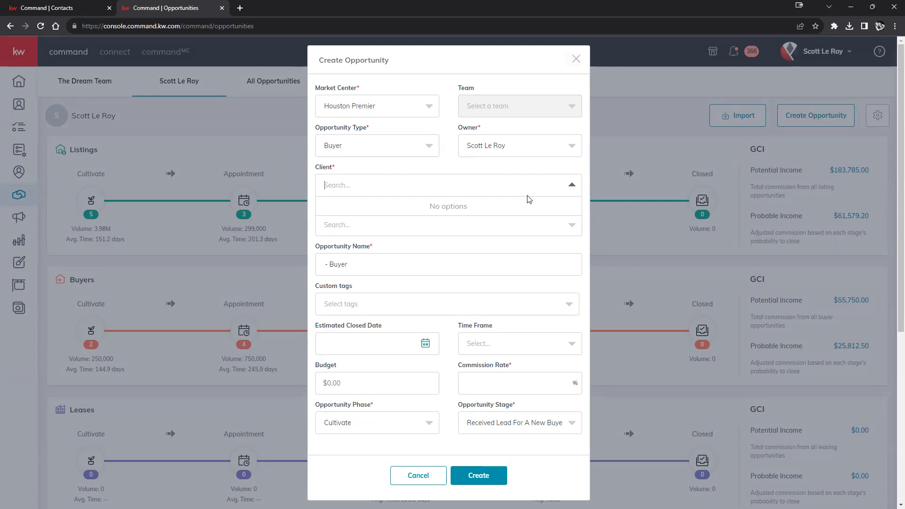
pyautogui.write('Test 123')
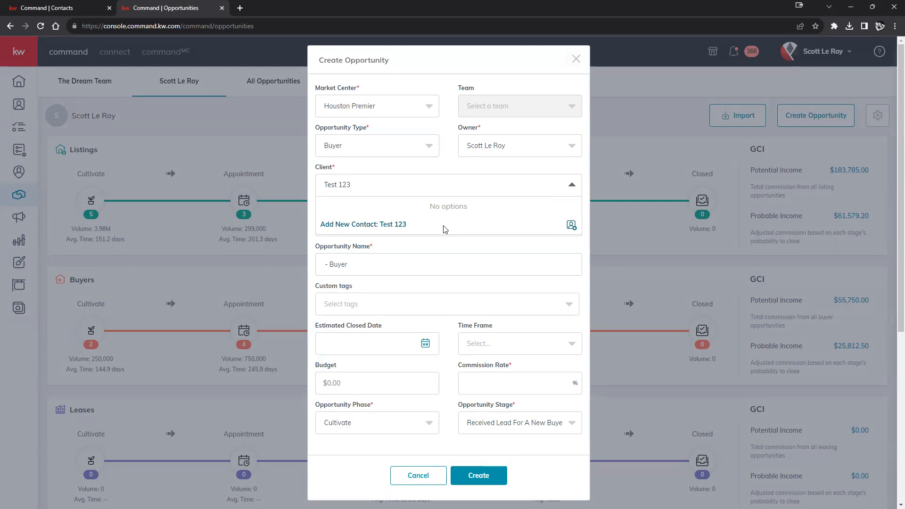
pyautogui.click(550, 184)
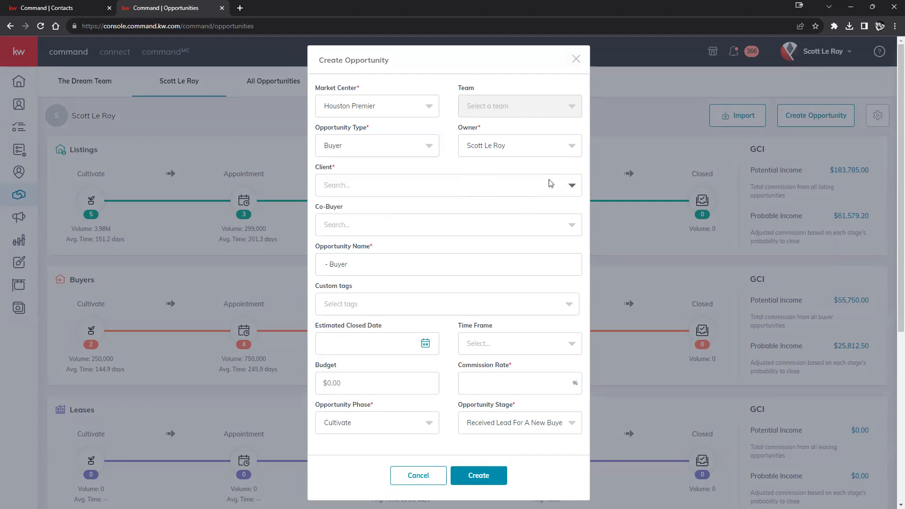
# Search the client's first name in the Client box and select the matching existing contact
pyautogui.write('Morgan')
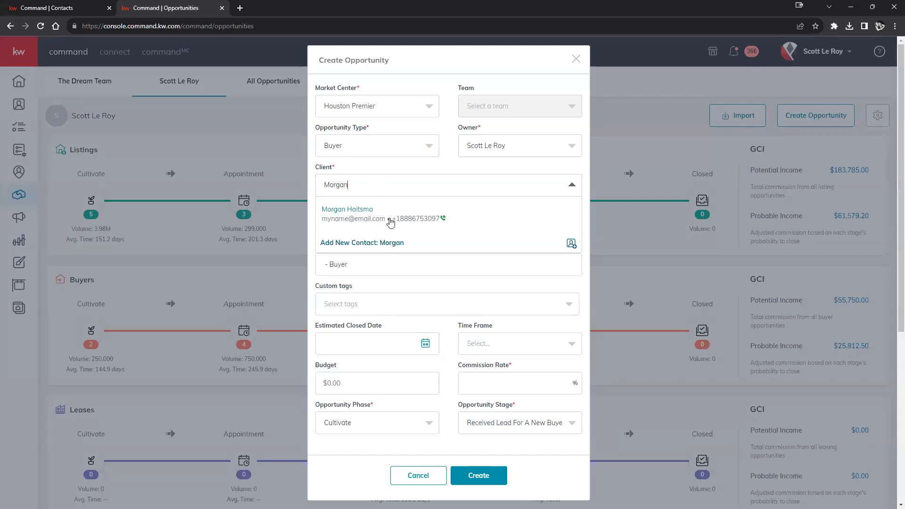
pyautogui.click(390, 220)
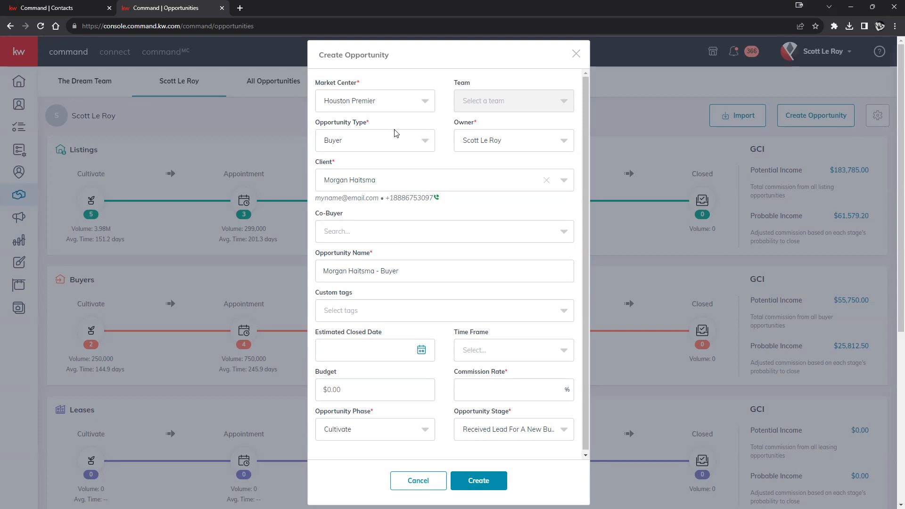
# Review the client and co-buyer suggestions without adding a co-buyer
pyautogui.click(388, 179)
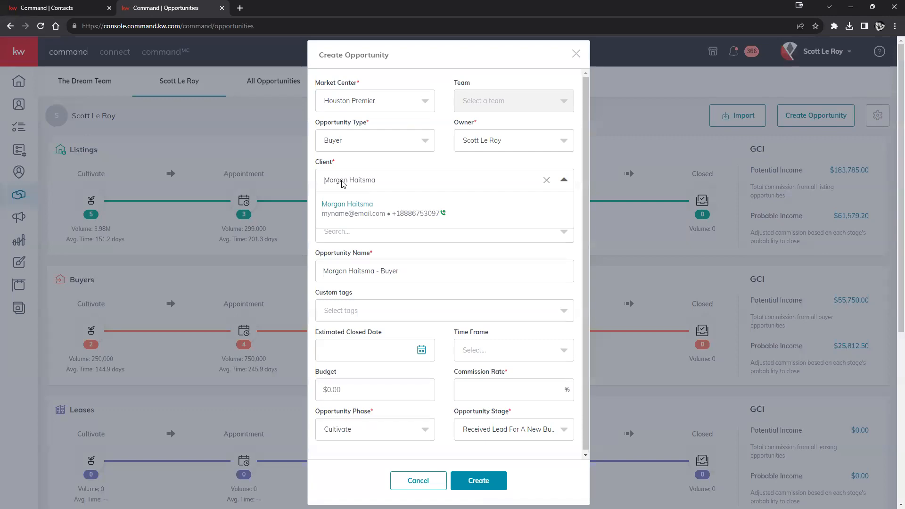
pyautogui.click(397, 176)
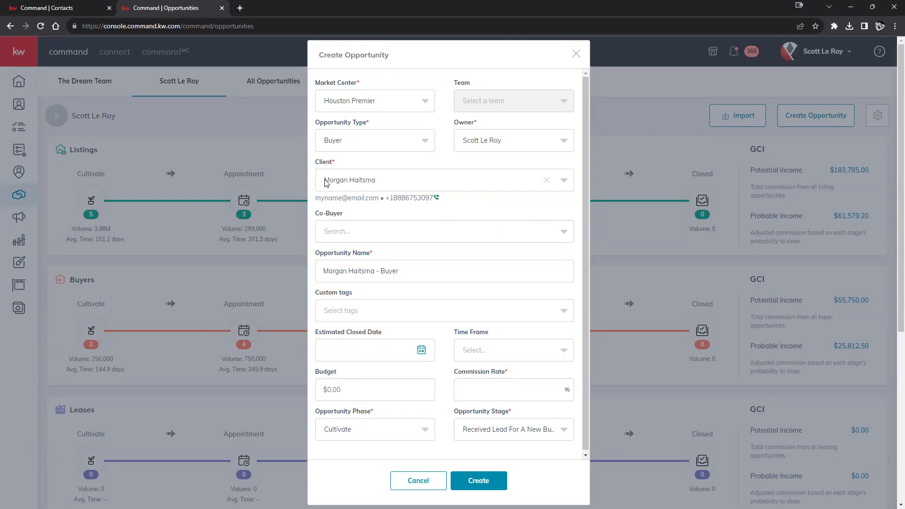
pyautogui.click(518, 239)
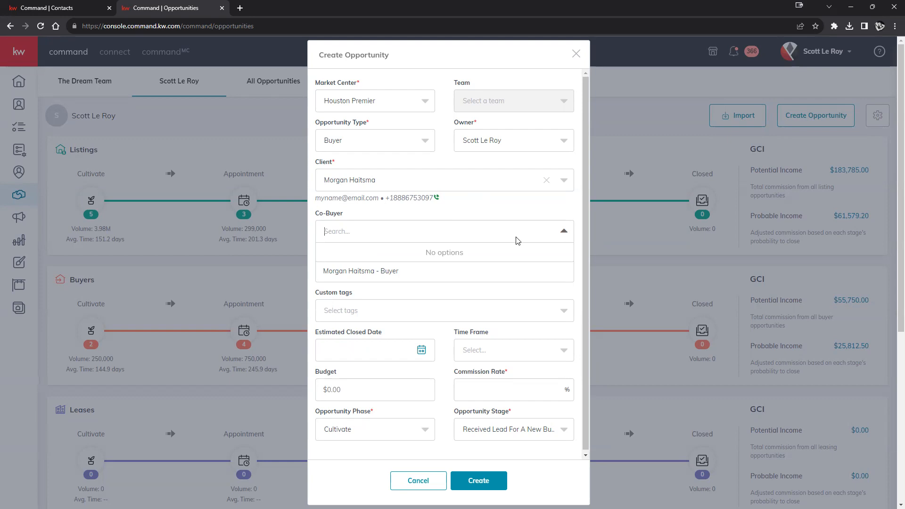
pyautogui.click(542, 218)
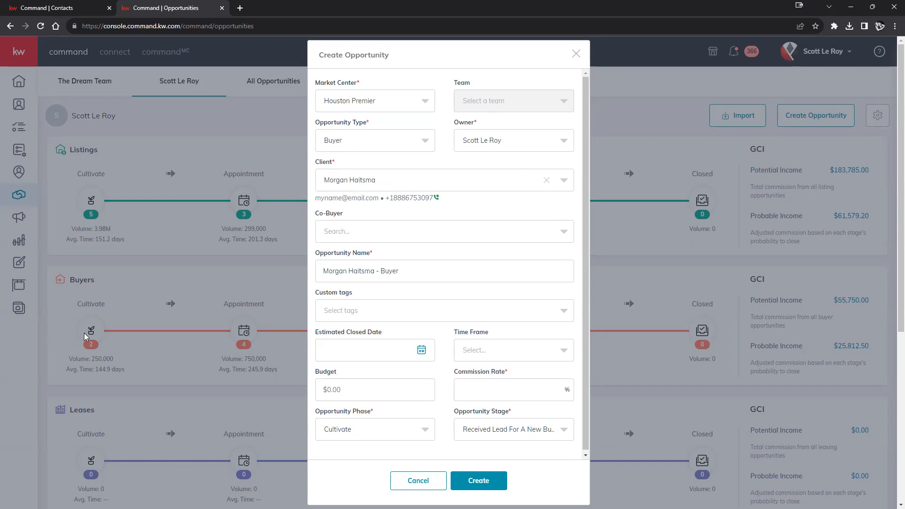
# Change the opportunity type to Listing and name it '123 Main St'
pyautogui.moveTo(408, 270); pyautogui.dragTo(319, 271)
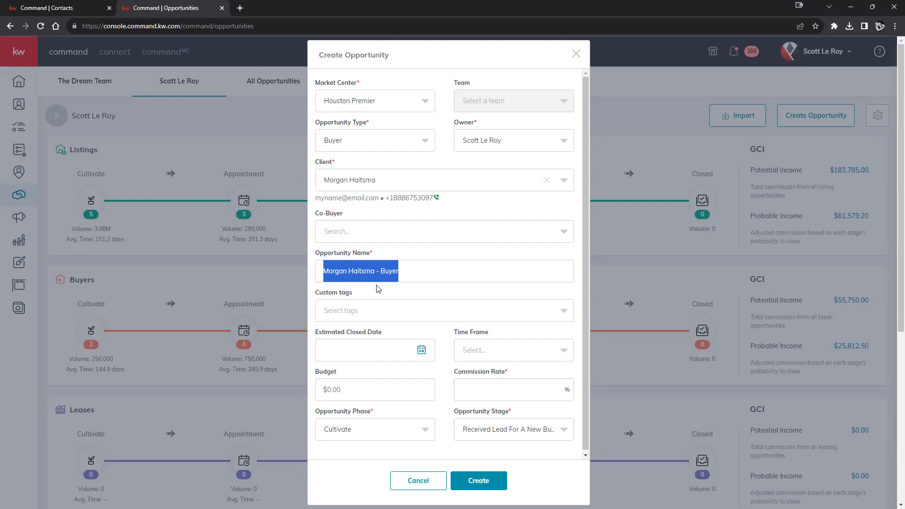
pyautogui.click(403, 146)
pyautogui.click(348, 163)
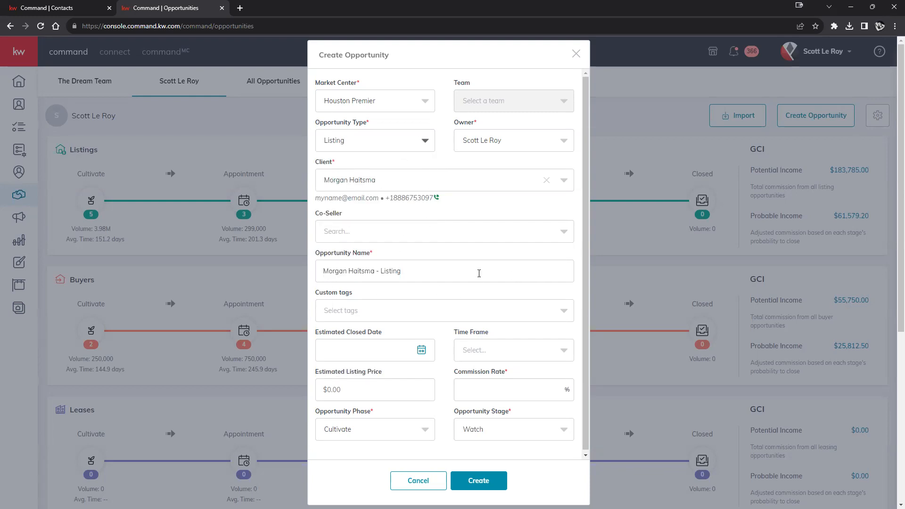
pyautogui.moveTo(413, 274); pyautogui.dragTo(316, 273)
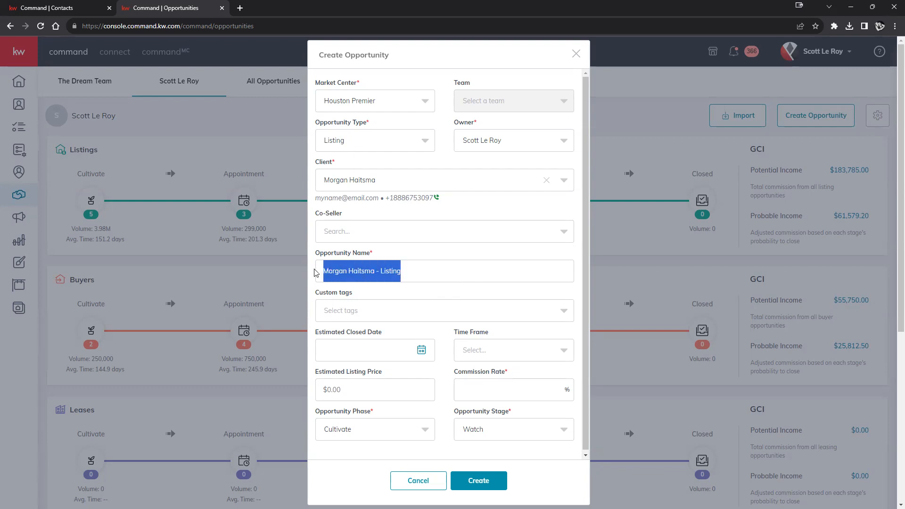
pyautogui.write('123 M')
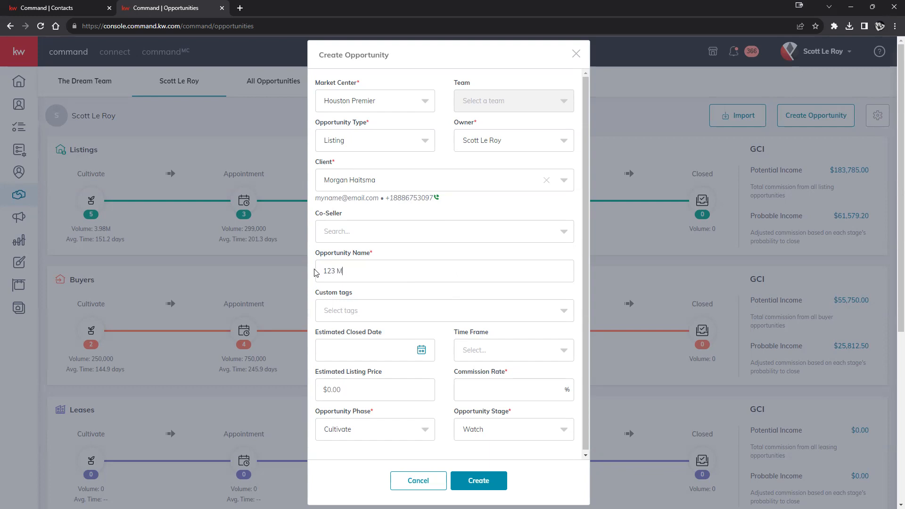
pyautogui.write('ain St')
# Recheck the opportunity type list, keeping Listing, and scroll down the form
pyautogui.click(389, 144)
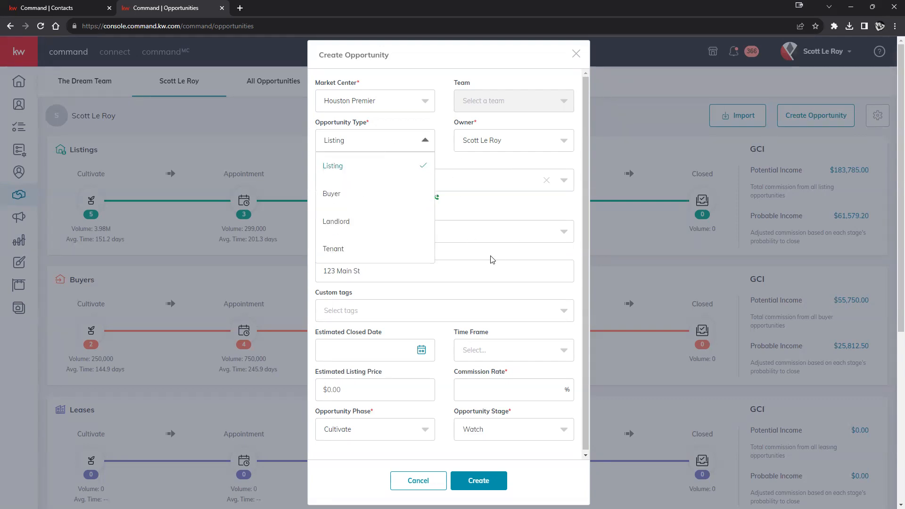
pyautogui.click(490, 258)
pyautogui.click(400, 144)
pyautogui.click(506, 298)
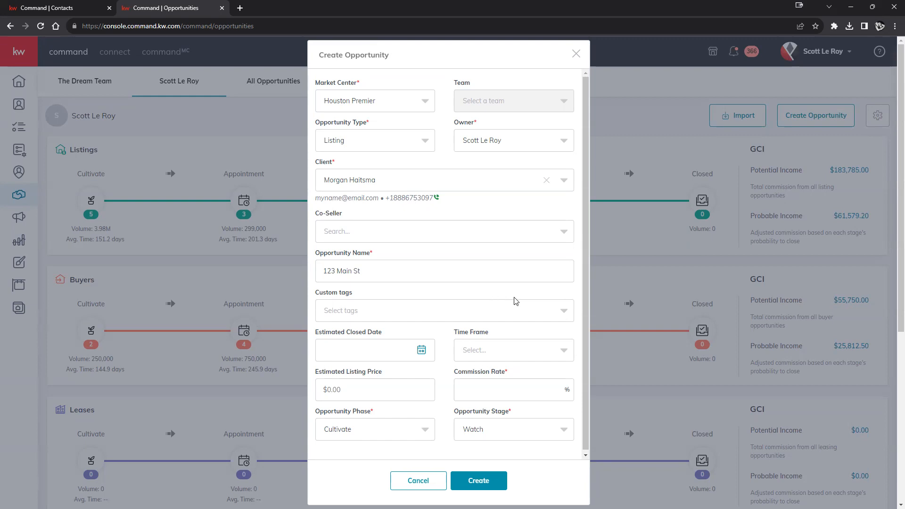
pyautogui.scroll(-1, 513, 293)
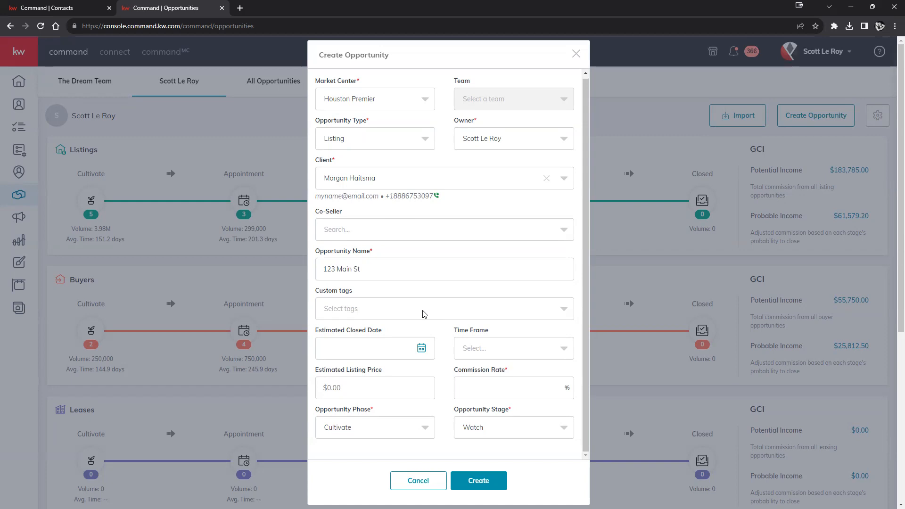
# Add the existing 450k custom tag to the opportunity
pyautogui.click(424, 314)
pyautogui.scroll(-5, 408, 346)
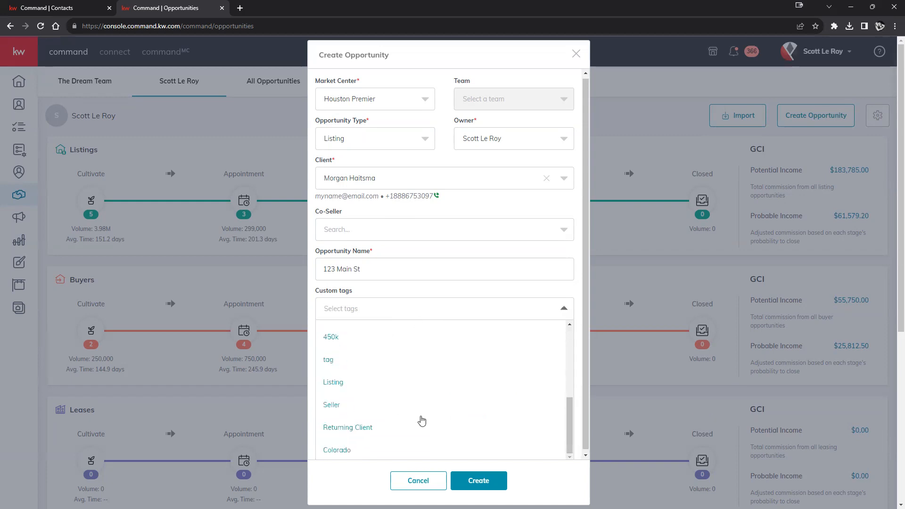
pyautogui.scroll(2, 419, 422)
pyautogui.scroll(-2, 418, 424)
pyautogui.scroll(3, 417, 425)
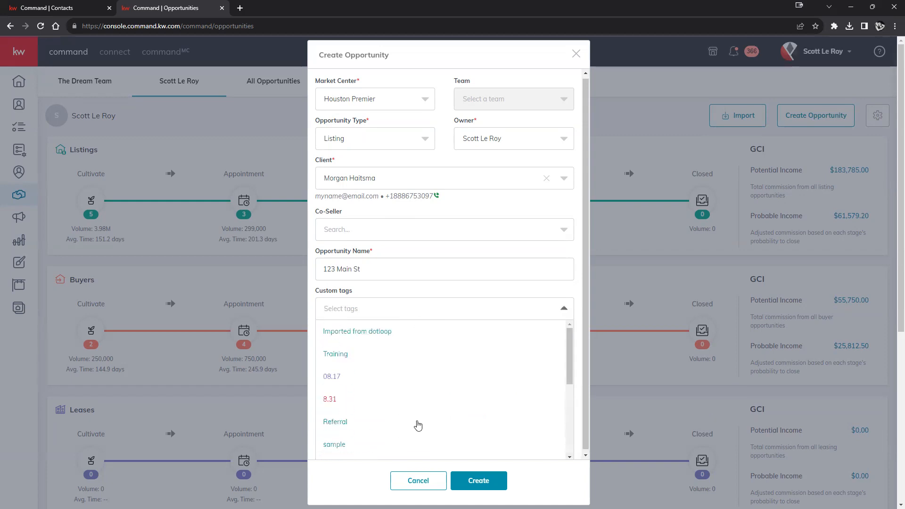
pyautogui.click(500, 310)
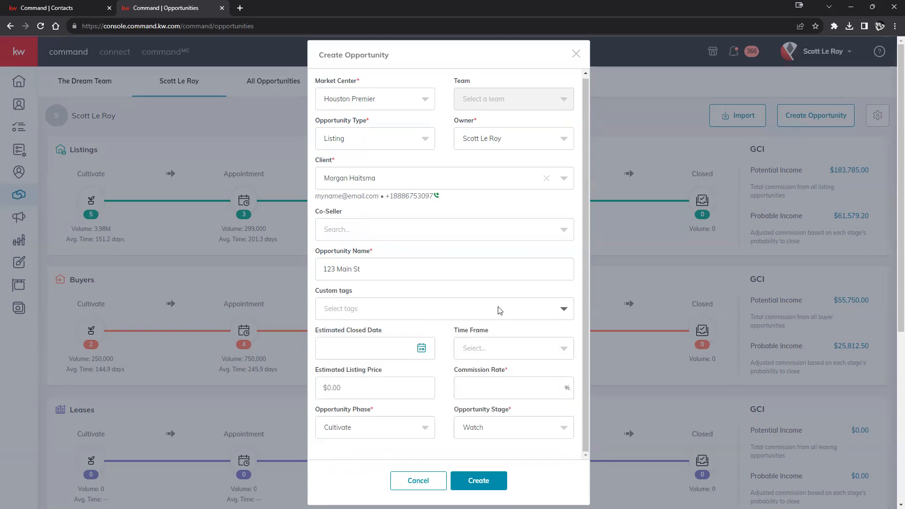
pyautogui.write('450')
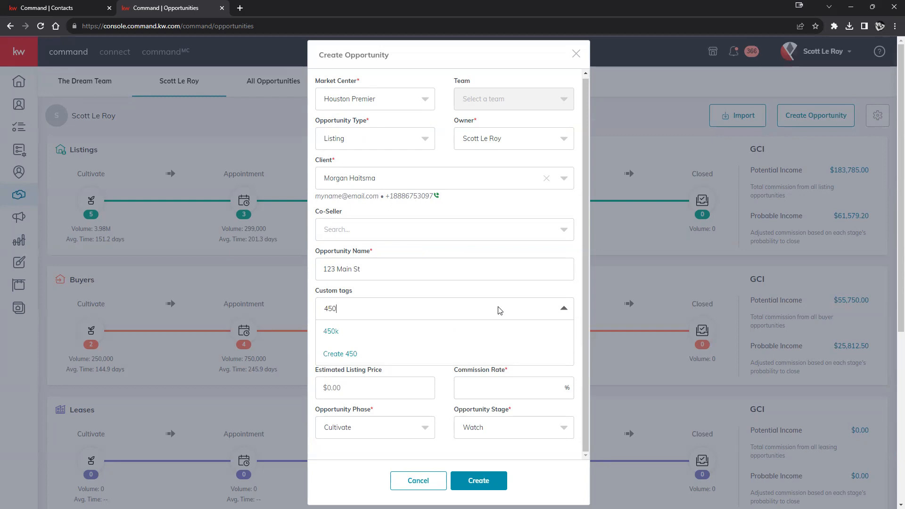
pyautogui.write('k')
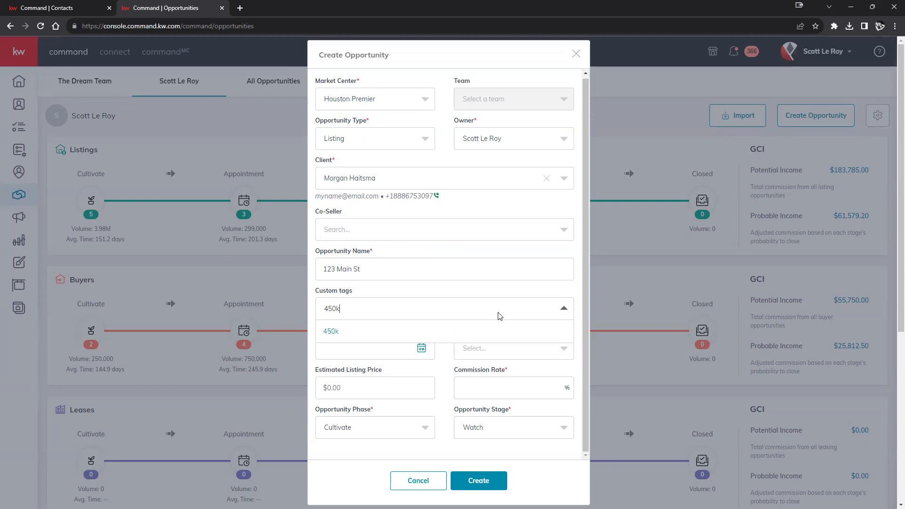
pyautogui.click(426, 330)
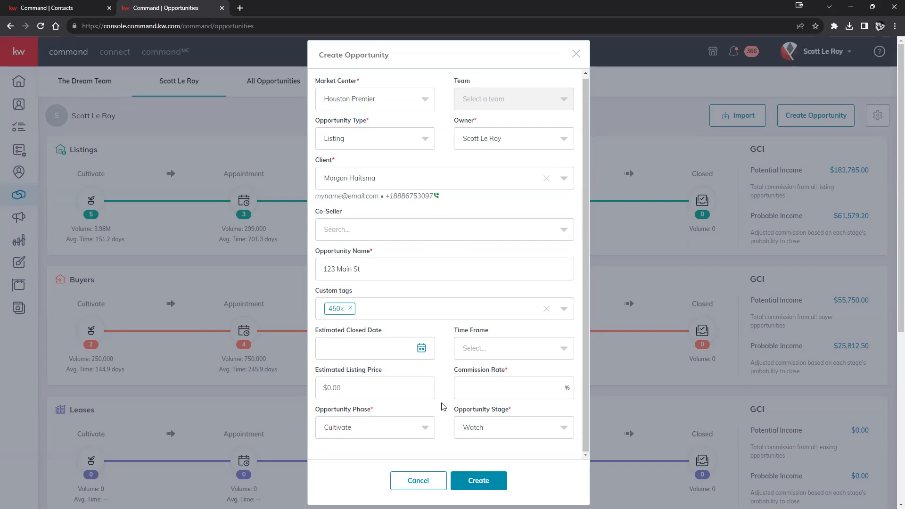
# Add the Training, 8.31 and christmas tags from the tag list
pyautogui.scroll(-3, 475, 310)
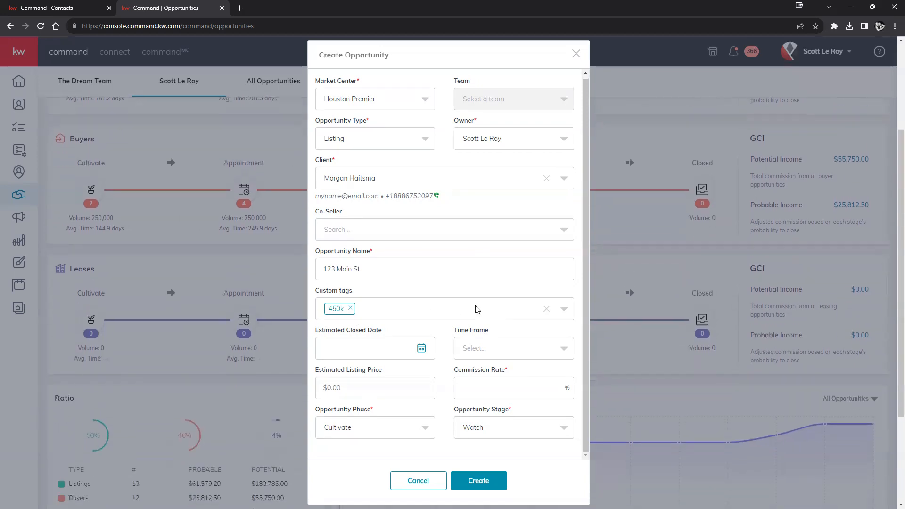
pyautogui.scroll(3, 208, 374)
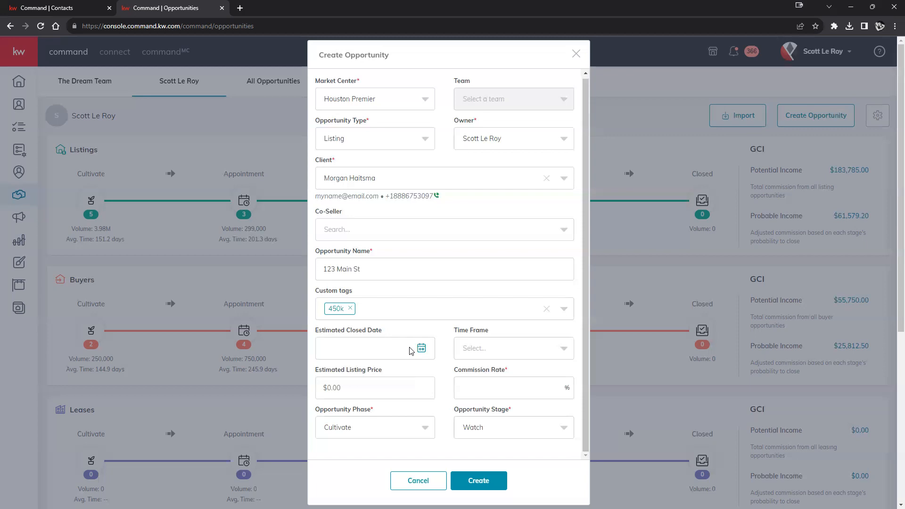
pyautogui.click(394, 311)
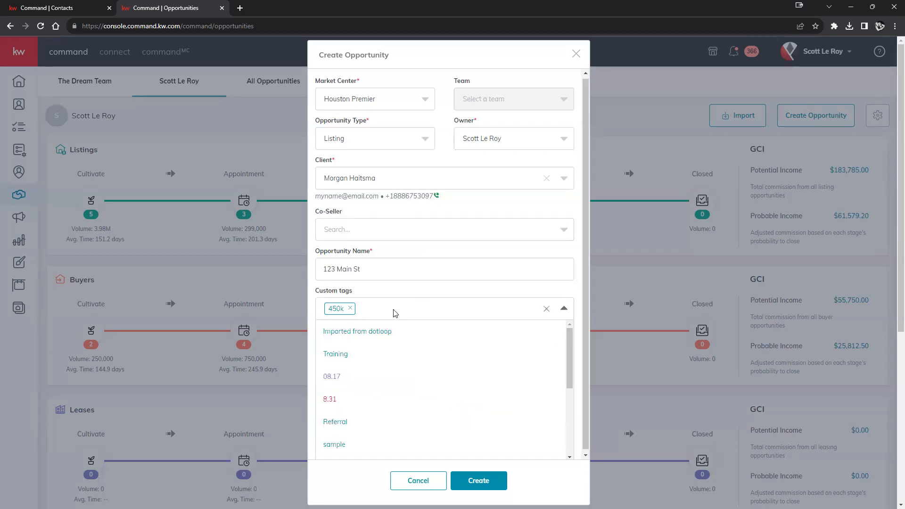
pyautogui.click(380, 354)
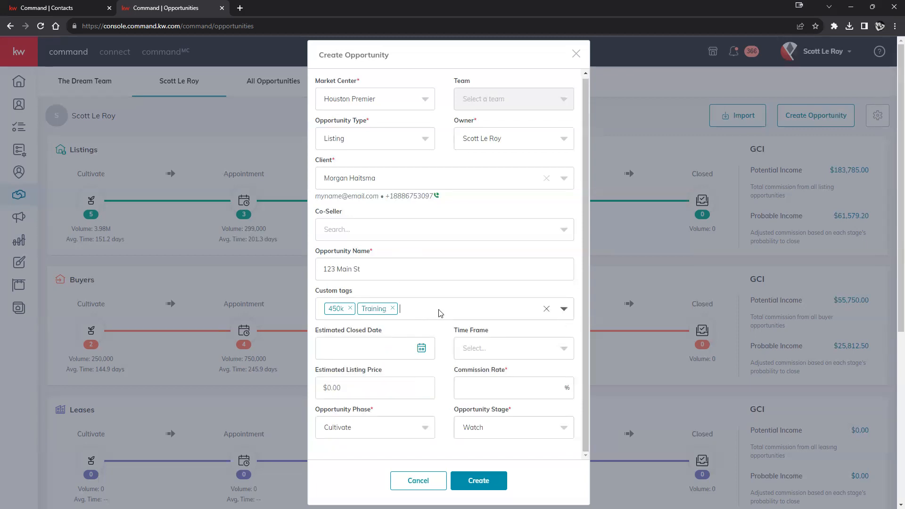
pyautogui.click(373, 379)
pyautogui.click(355, 422)
pyautogui.click(447, 399)
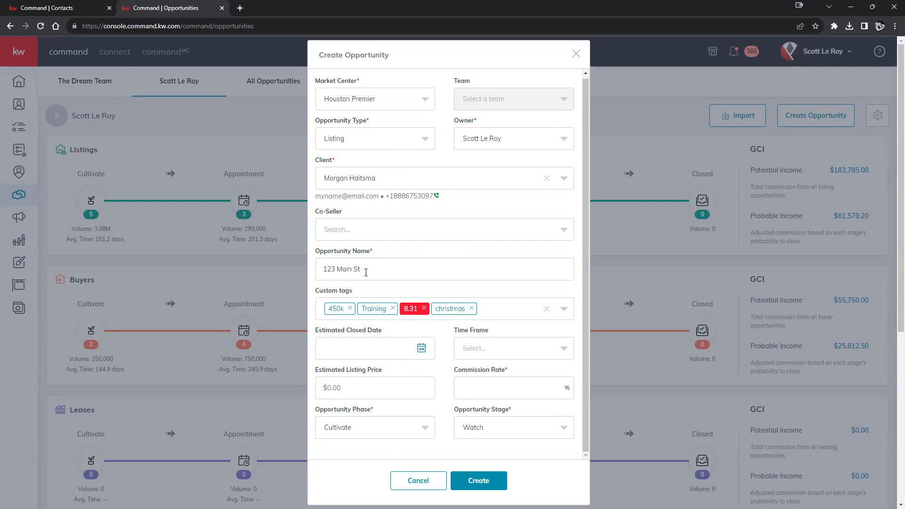
# Leave the estimated closed date empty and enter a 3% commission rate
pyautogui.click(421, 349)
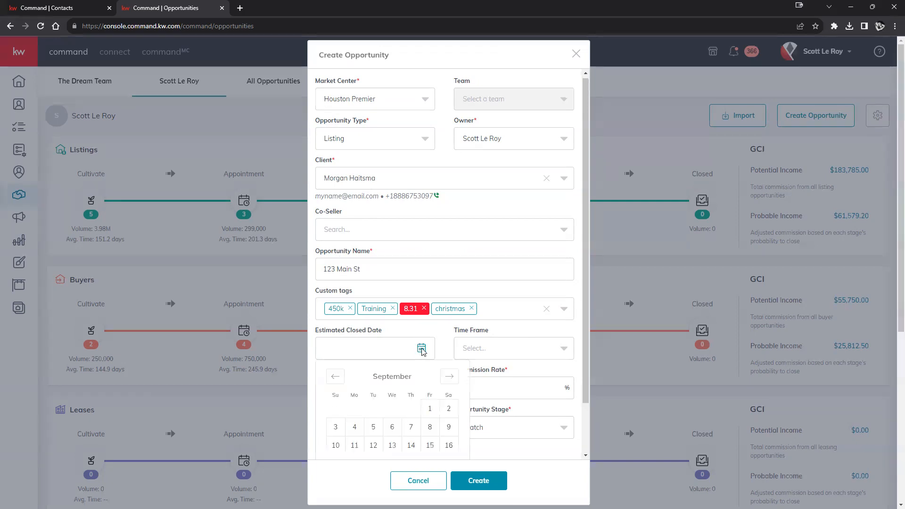
pyautogui.click(445, 330)
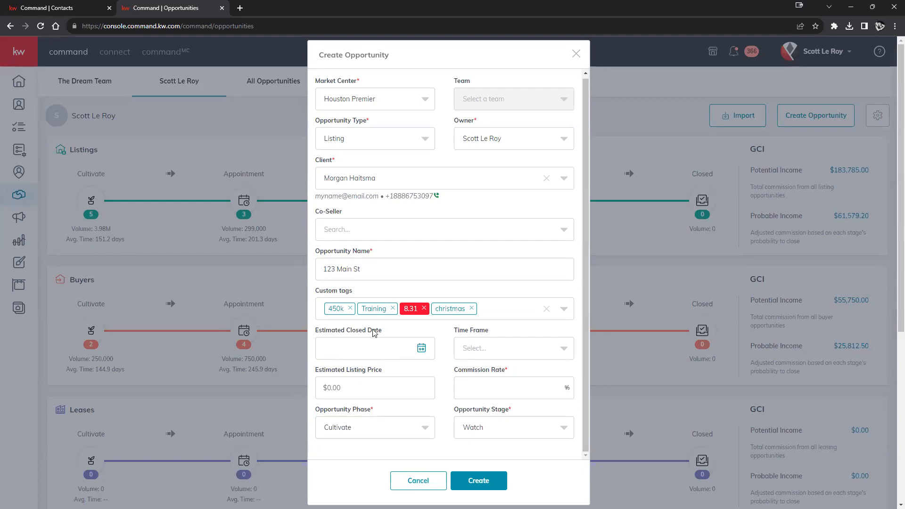
pyautogui.moveTo(390, 372); pyautogui.dragTo(548, 398)
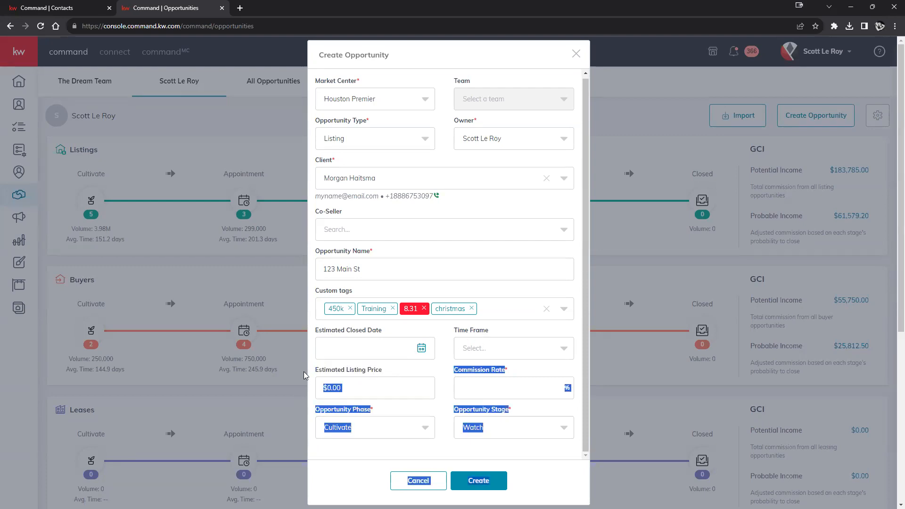
pyautogui.click(443, 398)
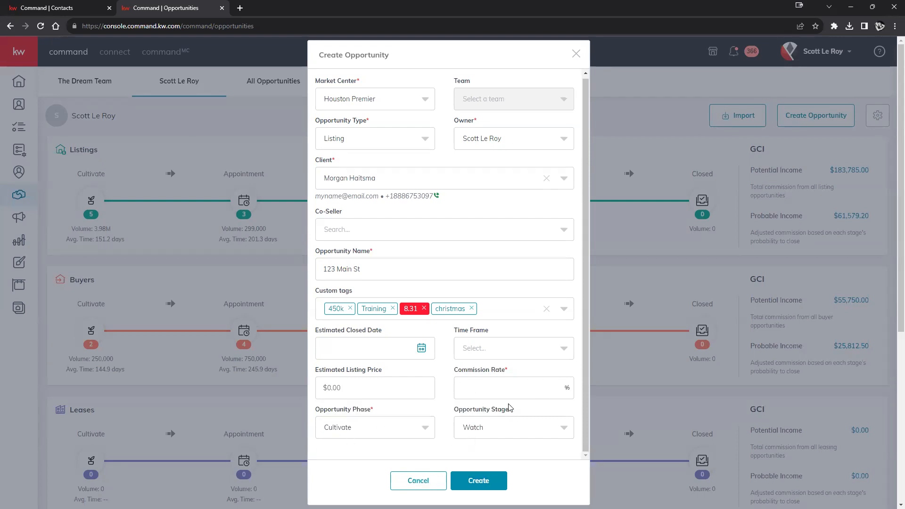
pyautogui.click(518, 385)
pyautogui.rightClick(56, 212)
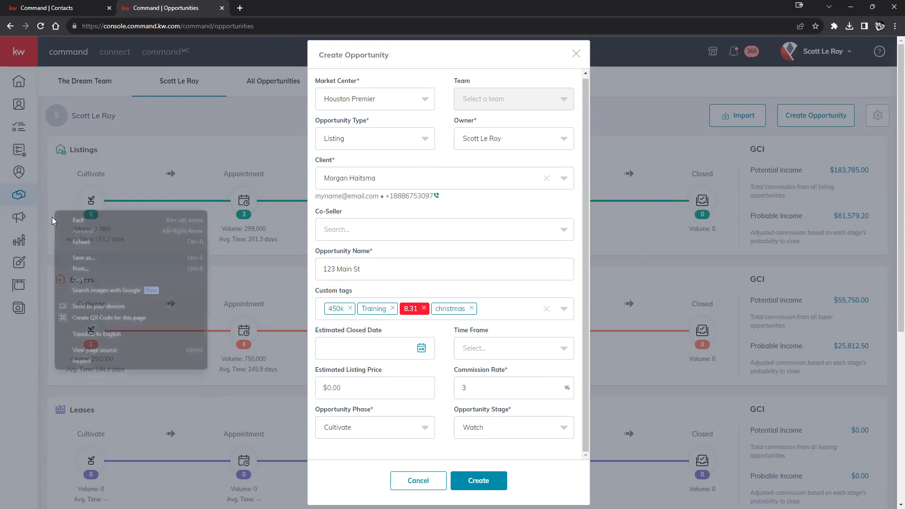
pyautogui.click(435, 451)
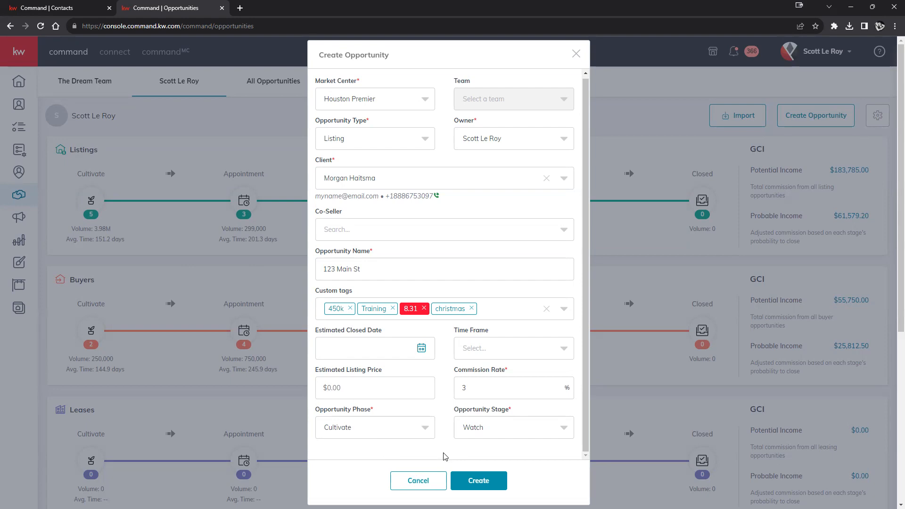
# With phase back on Cultivate, create the 123 Main St listing and return to Sales Pipeline
pyautogui.click(422, 428)
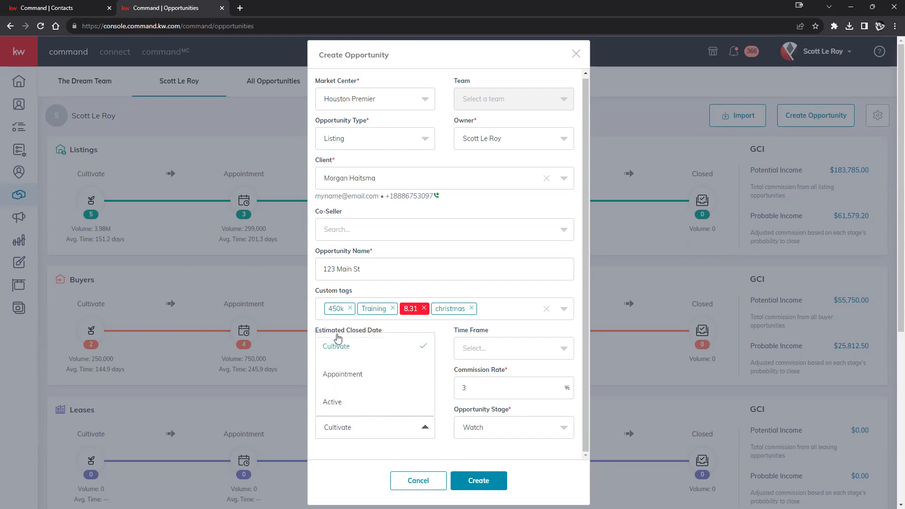
pyautogui.click(335, 403)
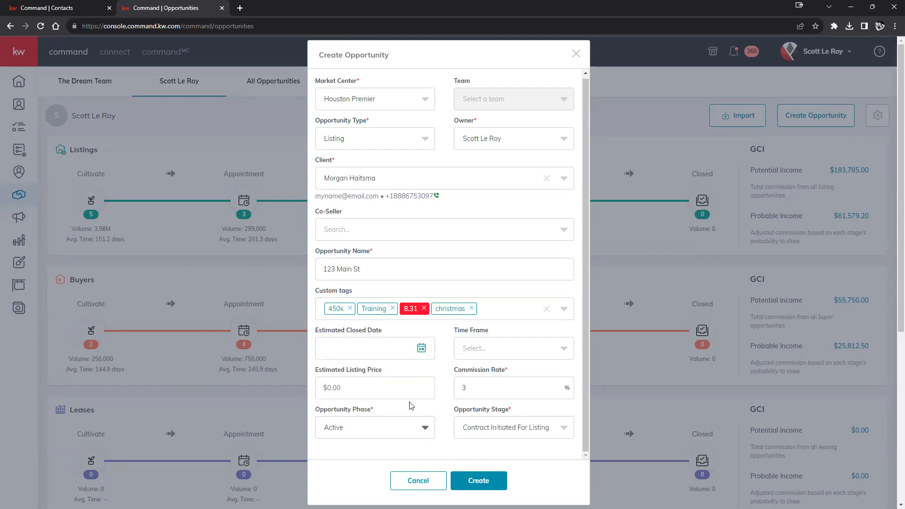
pyautogui.click(480, 426)
pyautogui.click(461, 376)
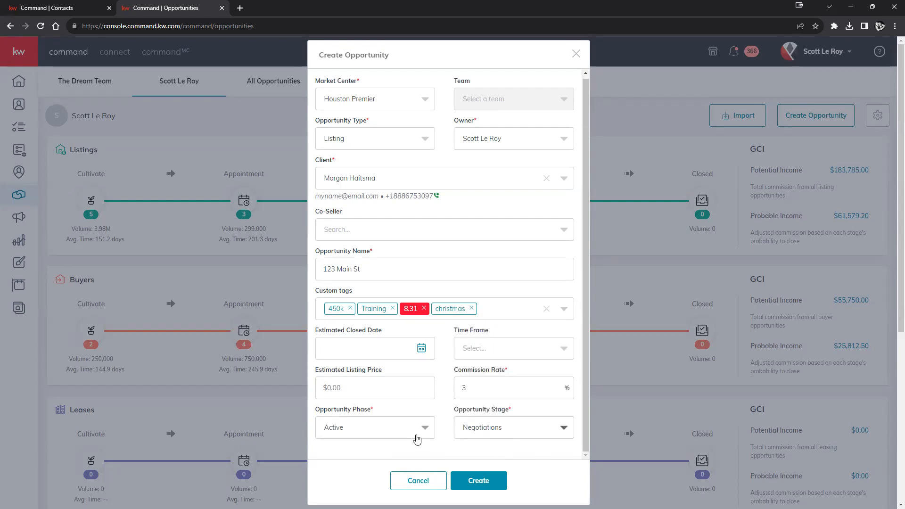
pyautogui.click(417, 439)
pyautogui.click(382, 351)
pyautogui.click(499, 481)
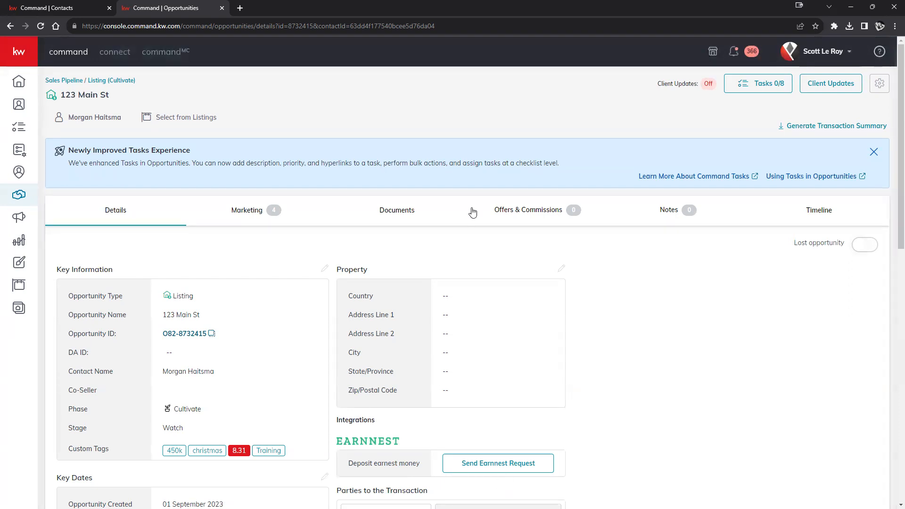
pyautogui.click(70, 84)
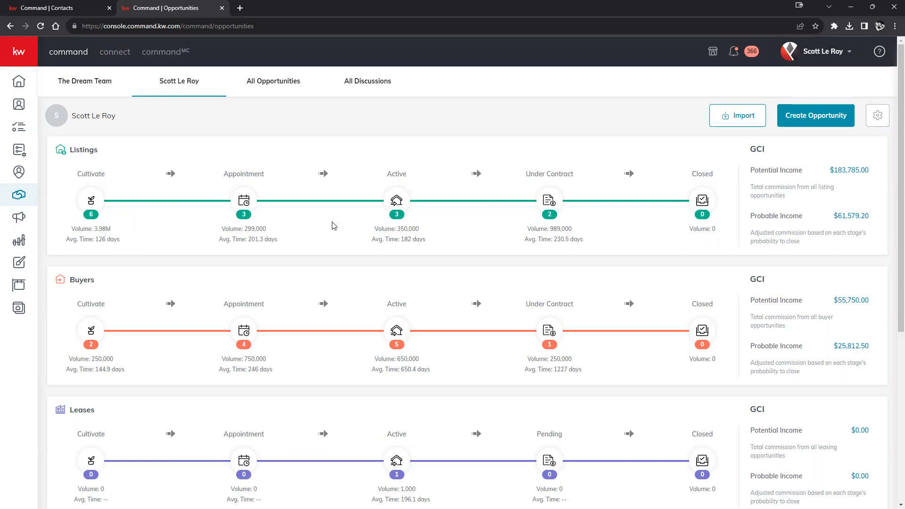
pyautogui.click(834, 115)
pyautogui.scroll(-5, 357, 419)
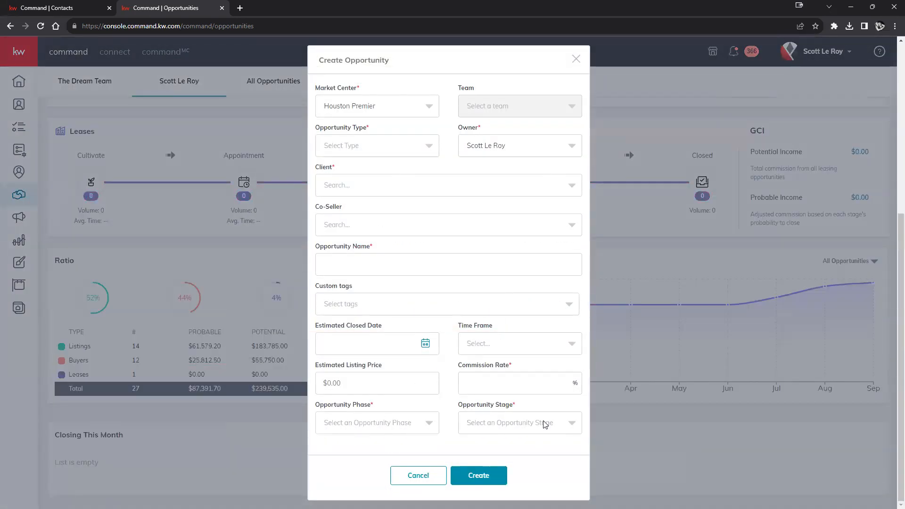
pyautogui.click(402, 476)
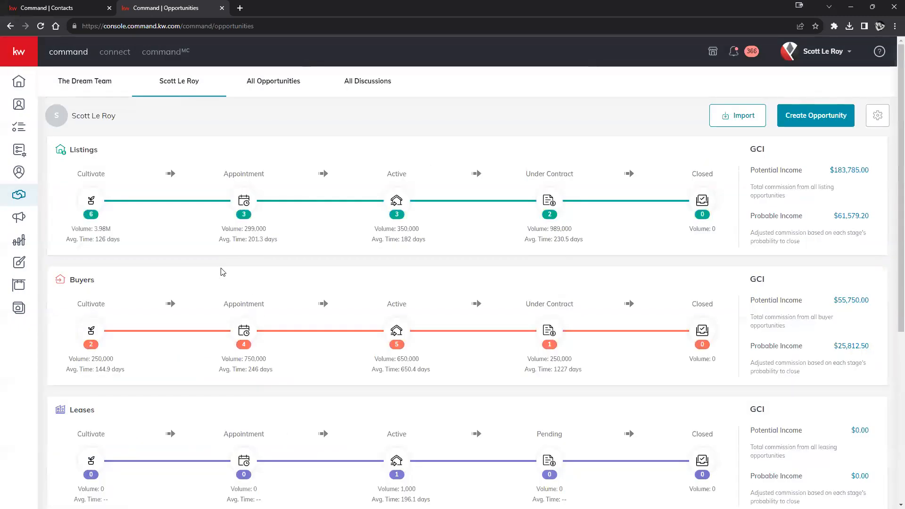
# Open the Listings Cultivate board to see 123 Main St under Watch
pyautogui.click(97, 200)
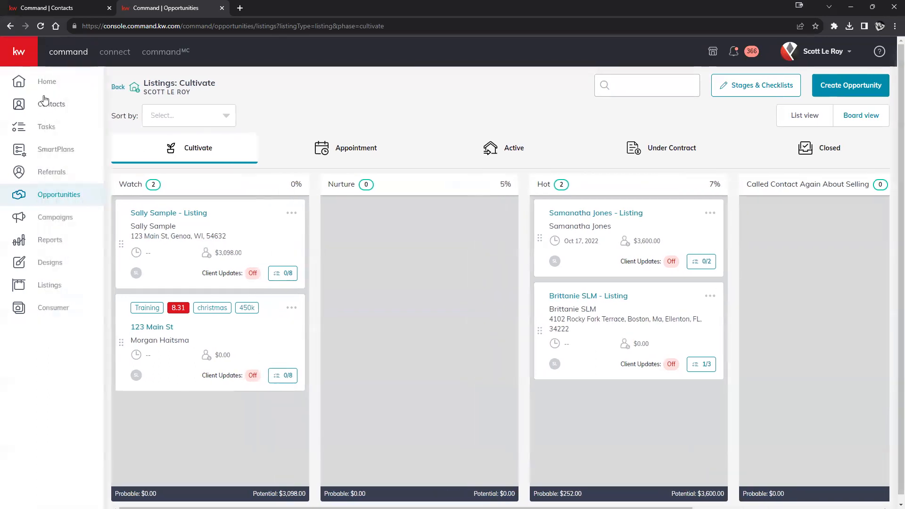
# Create a new contact with the full name Test from the Contacts list
pyautogui.click(52, 105)
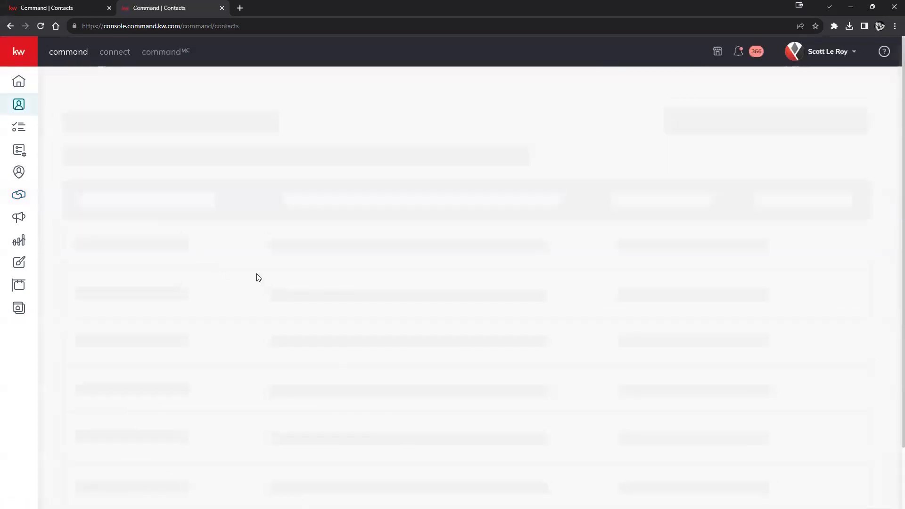
pyautogui.click(837, 88)
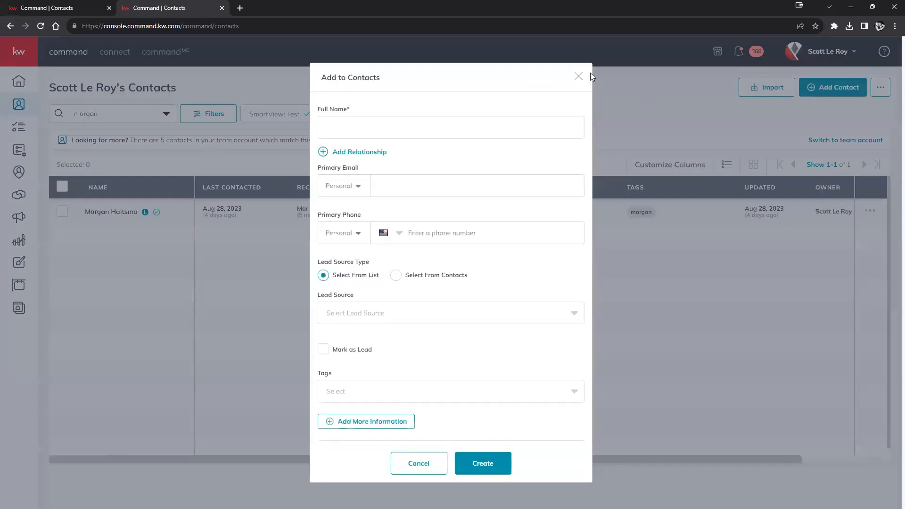
pyautogui.click(479, 125)
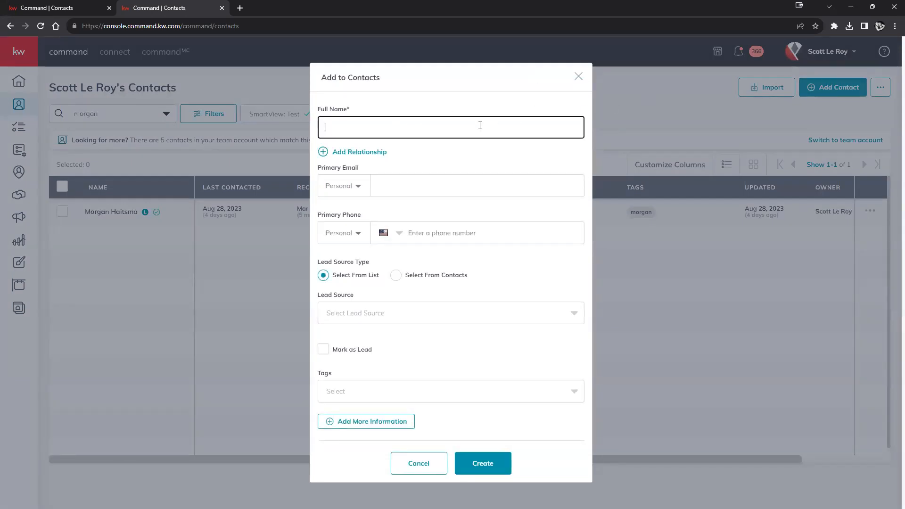
pyautogui.click(485, 464)
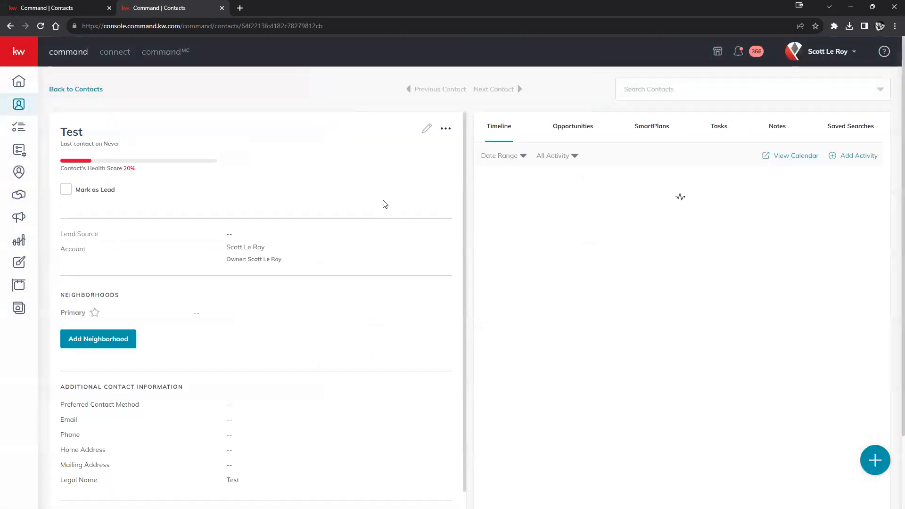
# Look over the contact's more-actions and account menus, switching browser tabs and back
pyautogui.click(446, 130)
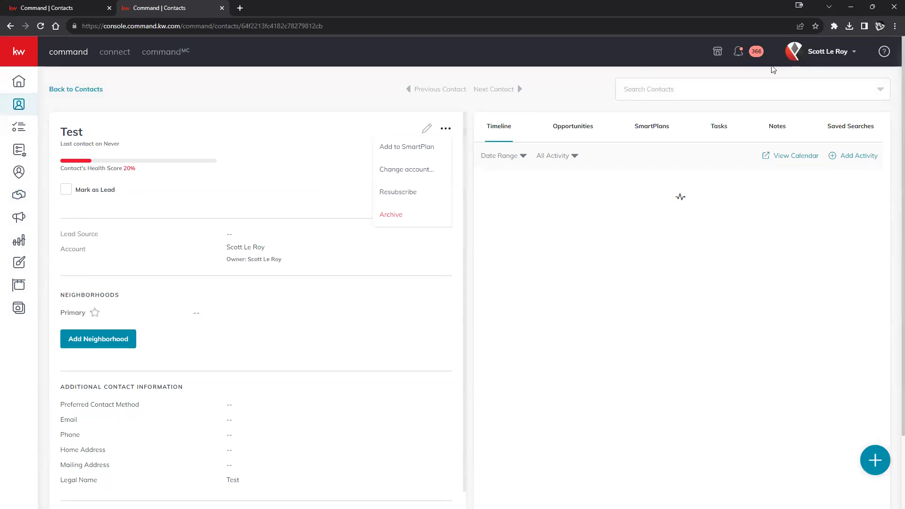
pyautogui.click(815, 52)
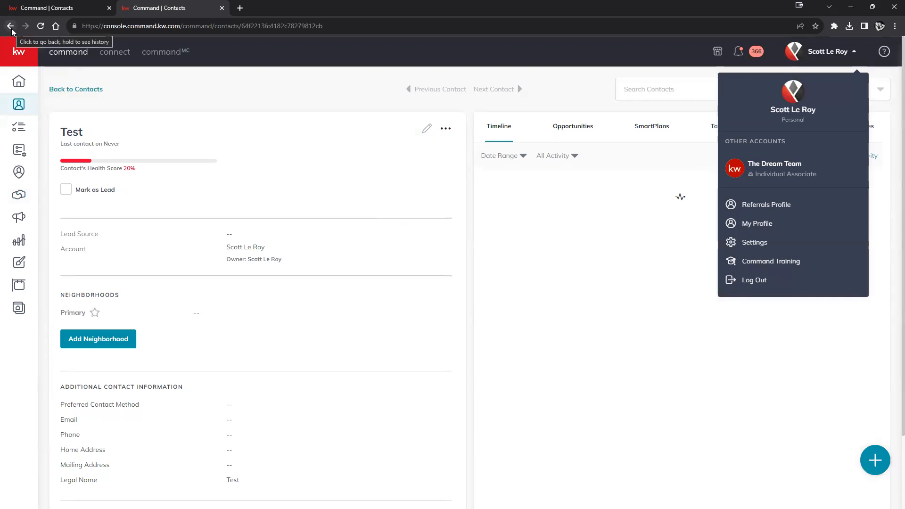
pyautogui.click(57, 15)
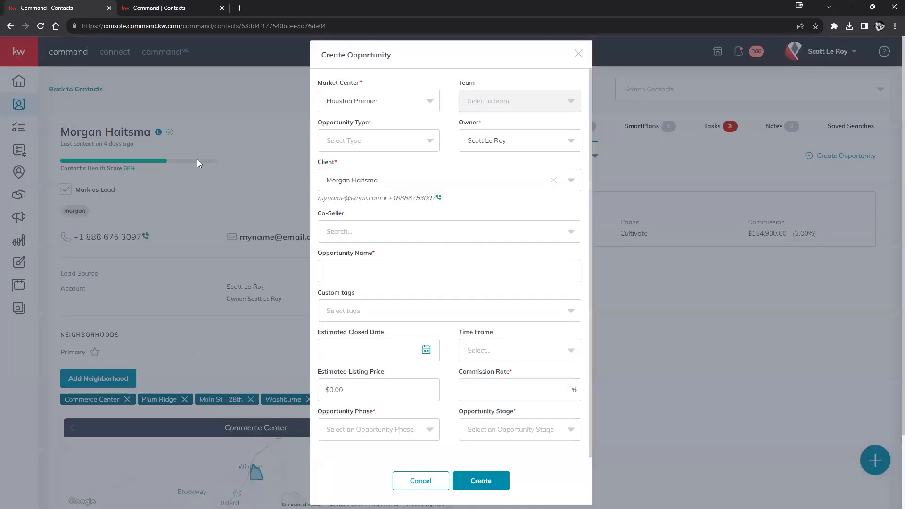
pyautogui.click(149, 8)
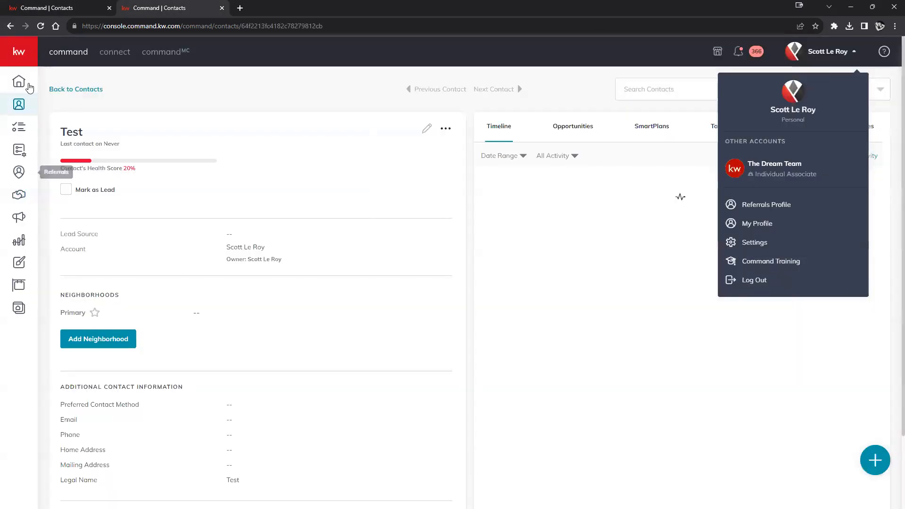
pyautogui.click(20, 54)
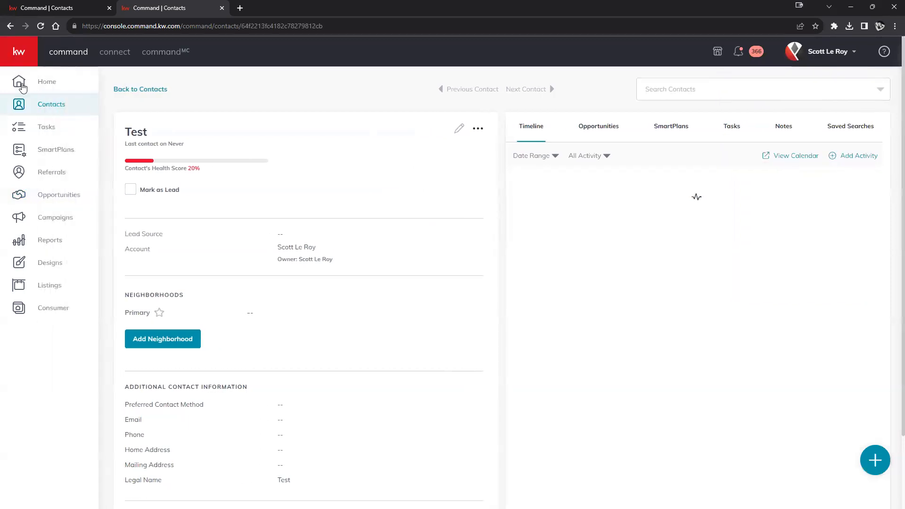
# Go to the Listings Cultivate board and open the first Watch listing's details
pyautogui.click(59, 200)
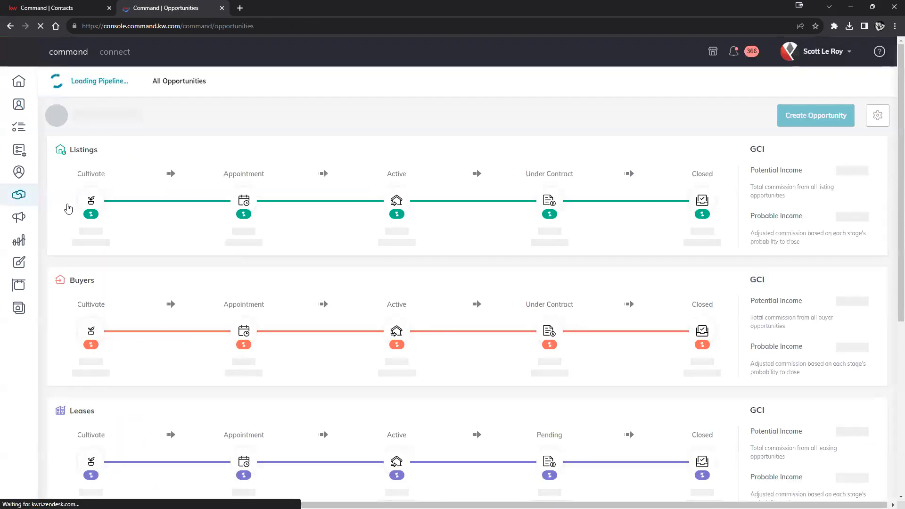
pyautogui.click(93, 203)
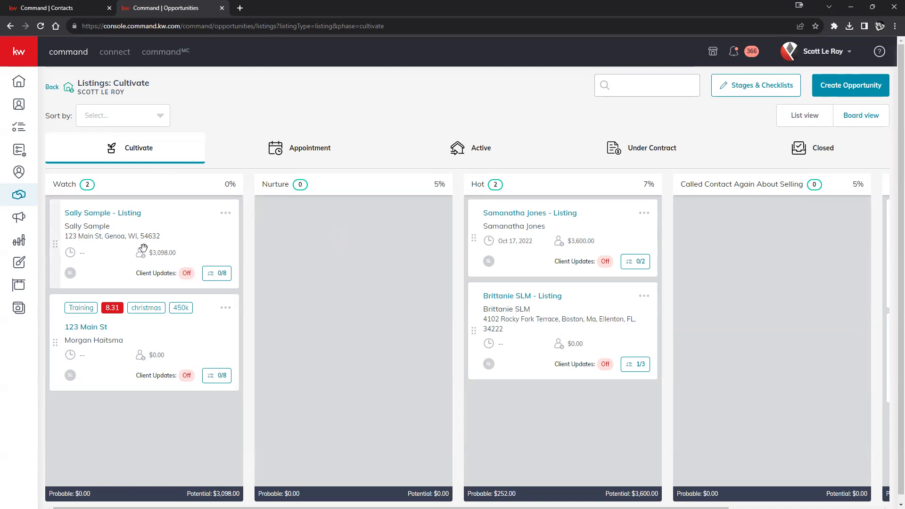
pyautogui.click(226, 213)
pyautogui.click(286, 252)
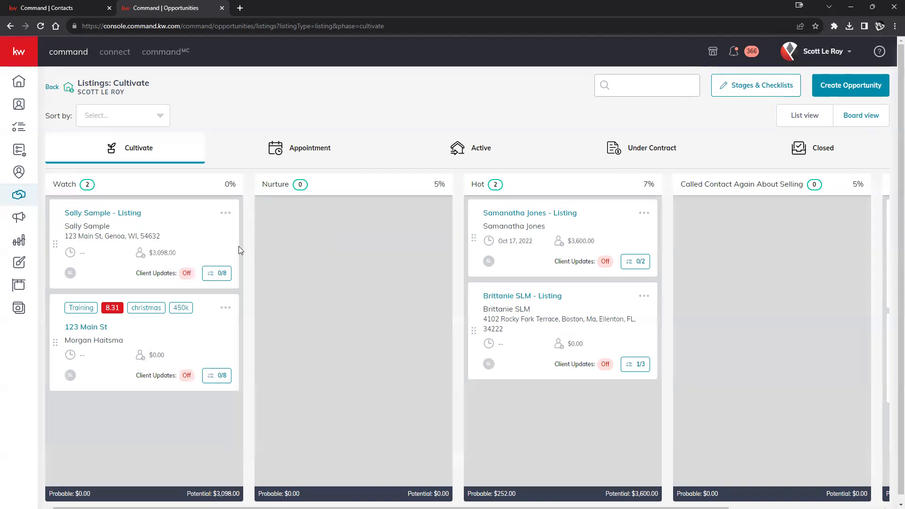
pyautogui.click(229, 215)
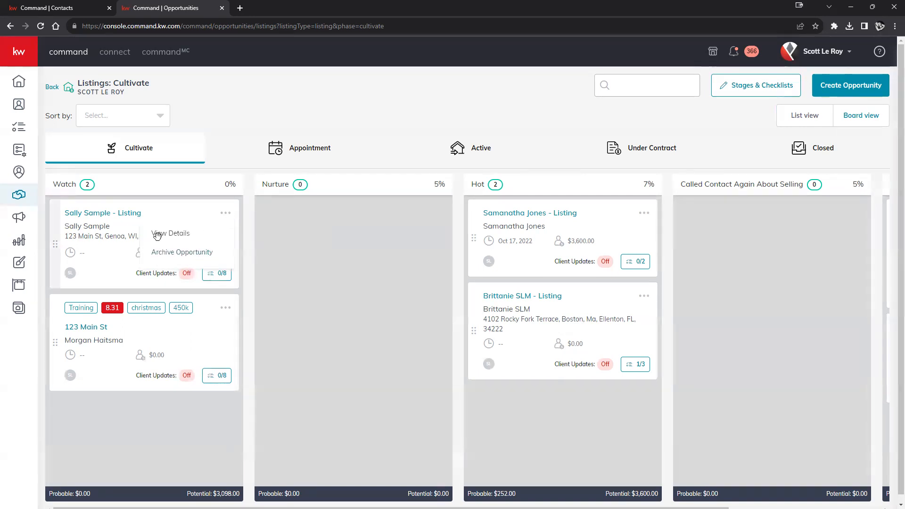
pyautogui.click(121, 218)
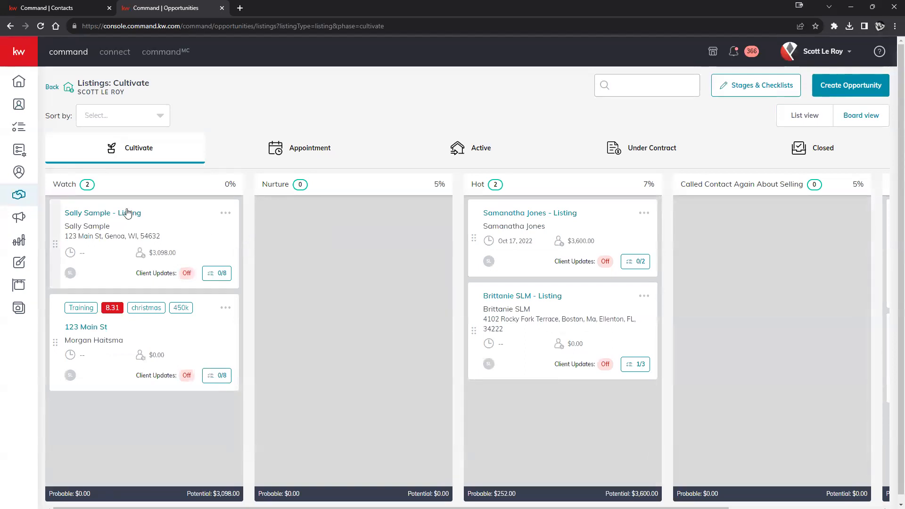
pyautogui.click(128, 212)
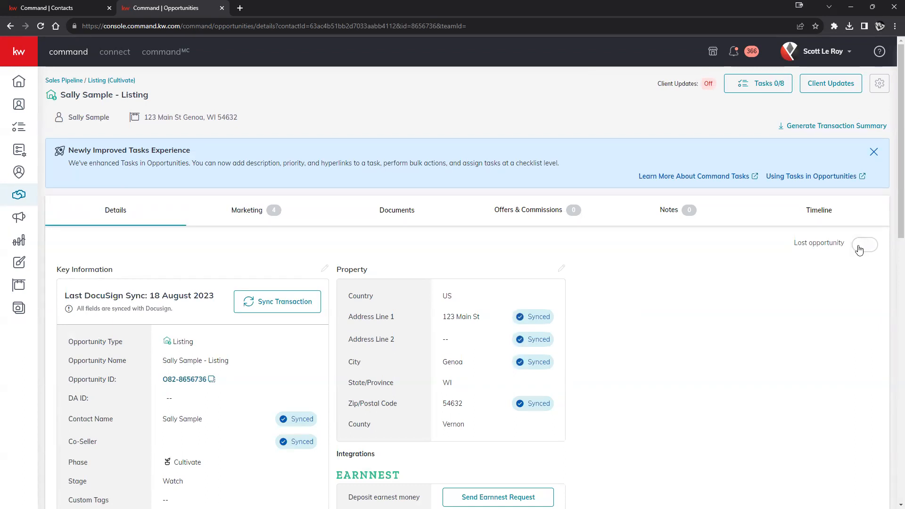
# Toggle Lost opportunity on and off again, then go back to the Cultivate board
pyautogui.click(859, 250)
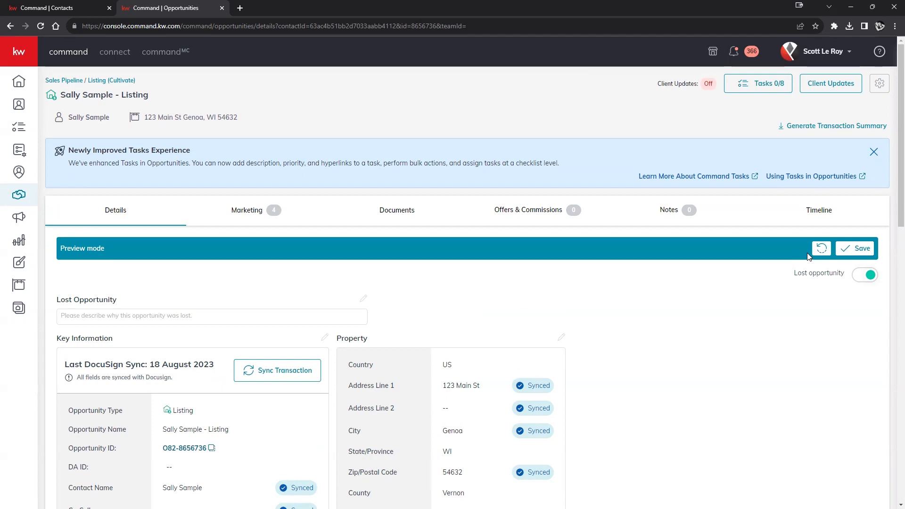
pyautogui.click(864, 274)
pyautogui.click(10, 26)
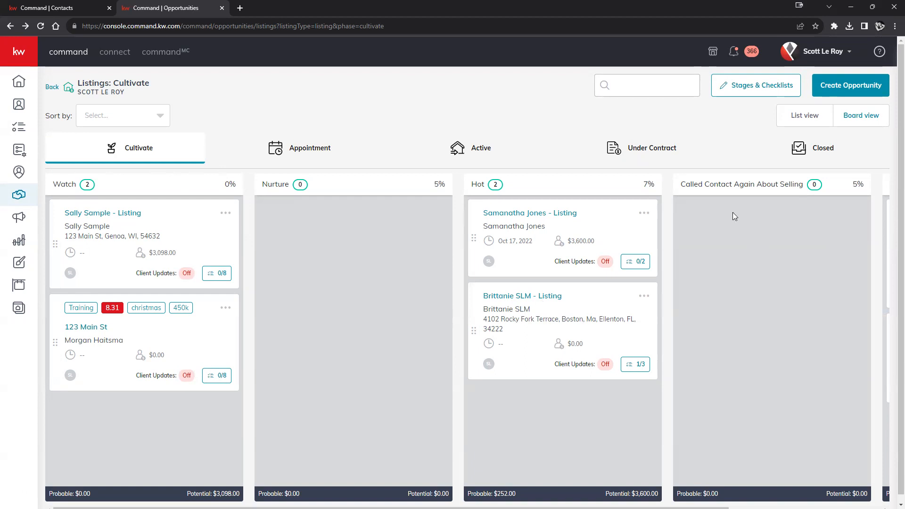
pyautogui.moveTo(678, 185); pyautogui.dragTo(828, 222)
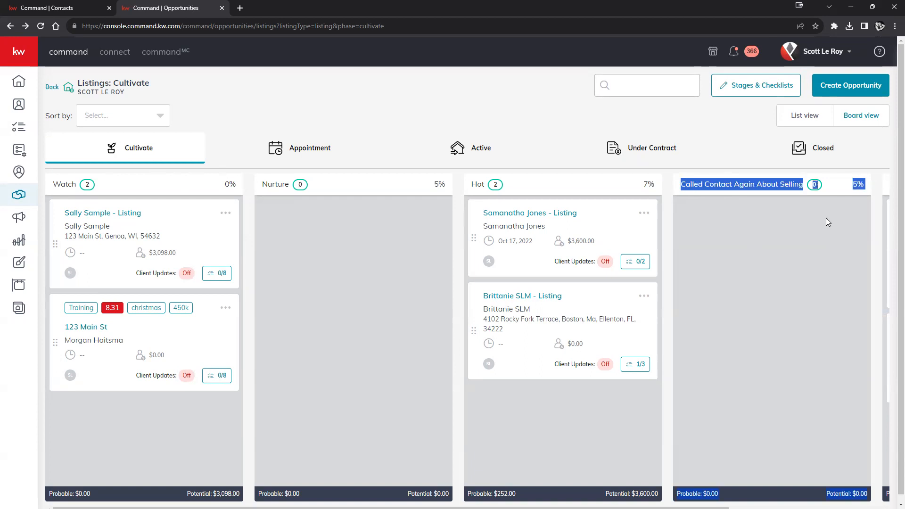
pyautogui.scroll(-1, 769, 377)
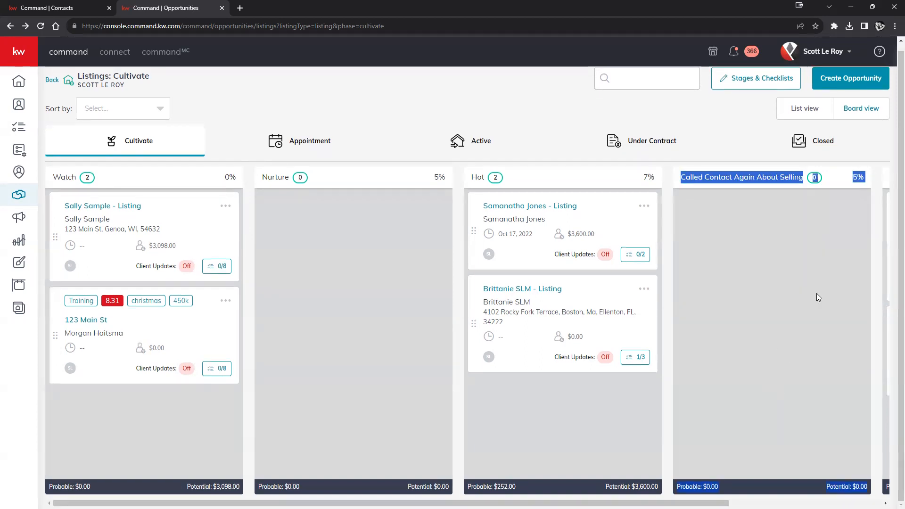
pyautogui.moveTo(720, 503); pyautogui.dragTo(479, 489)
pyautogui.click(730, 243)
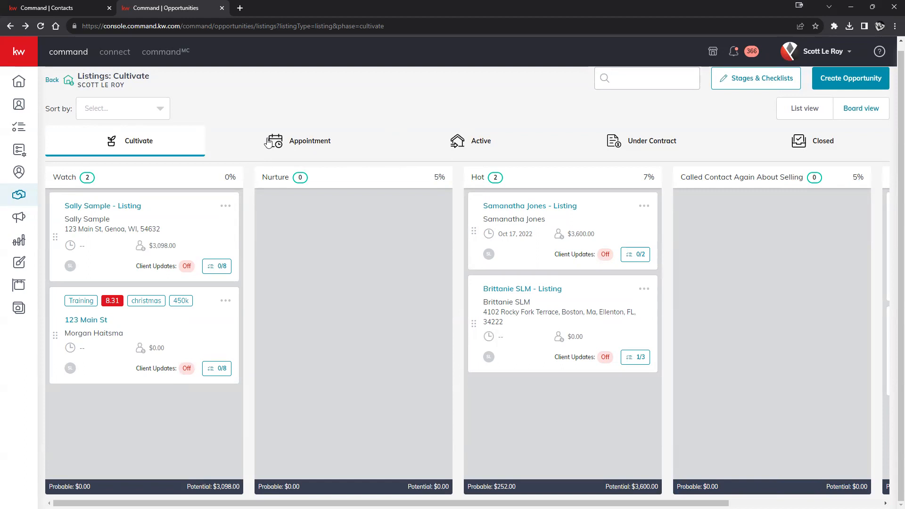
# Browse the Appointment, Active and Under Contract phases, moving the first Escrow listing to Active
pyautogui.click(285, 140)
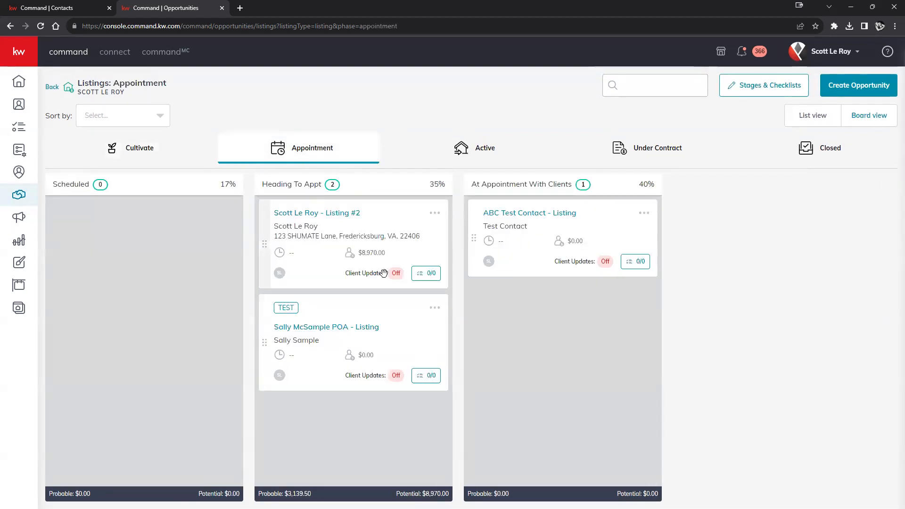
pyautogui.click(467, 148)
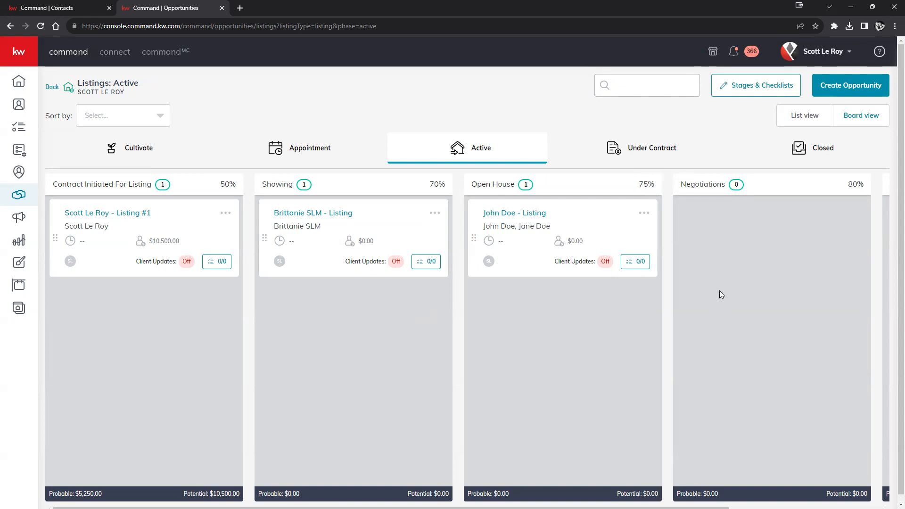
pyautogui.moveTo(607, 223); pyautogui.dragTo(649, 152)
pyautogui.click(657, 148)
pyautogui.click(224, 215)
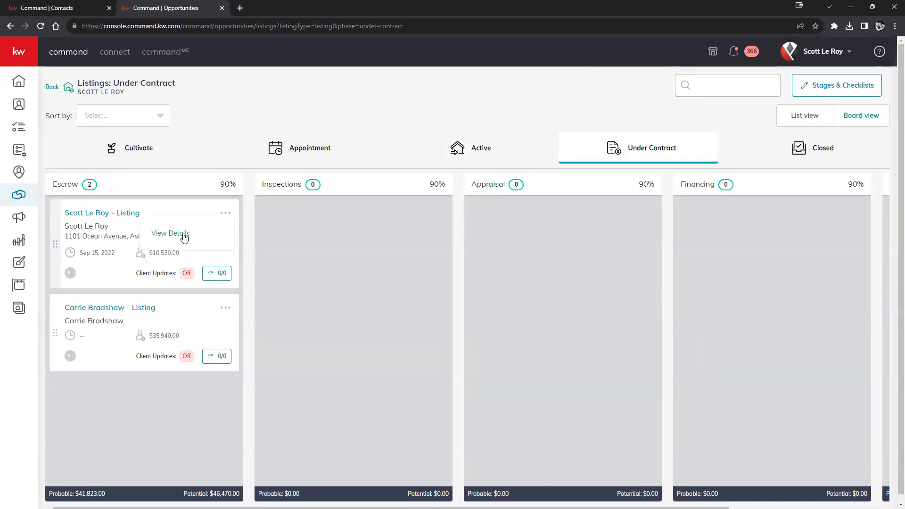
pyautogui.moveTo(176, 215); pyautogui.dragTo(457, 149)
# In the Active phase, view the Open House listing's details
pyautogui.click(457, 149)
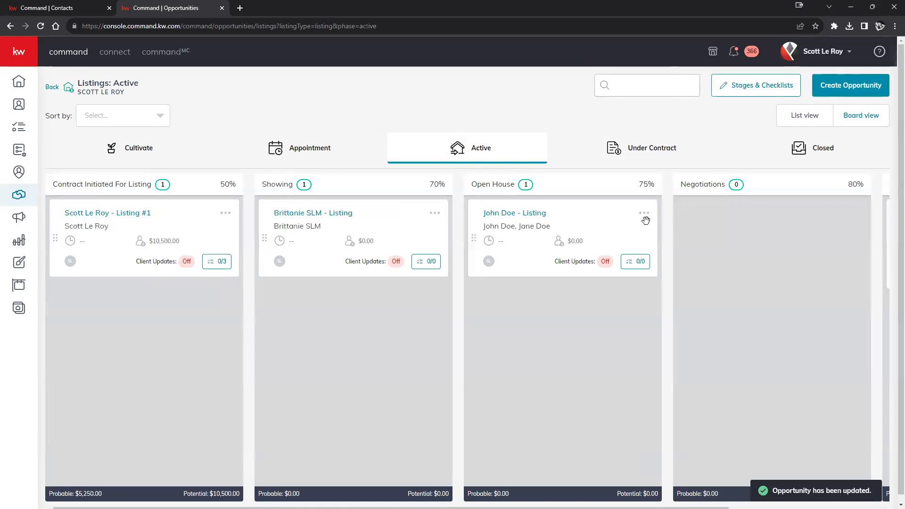
pyautogui.click(644, 213)
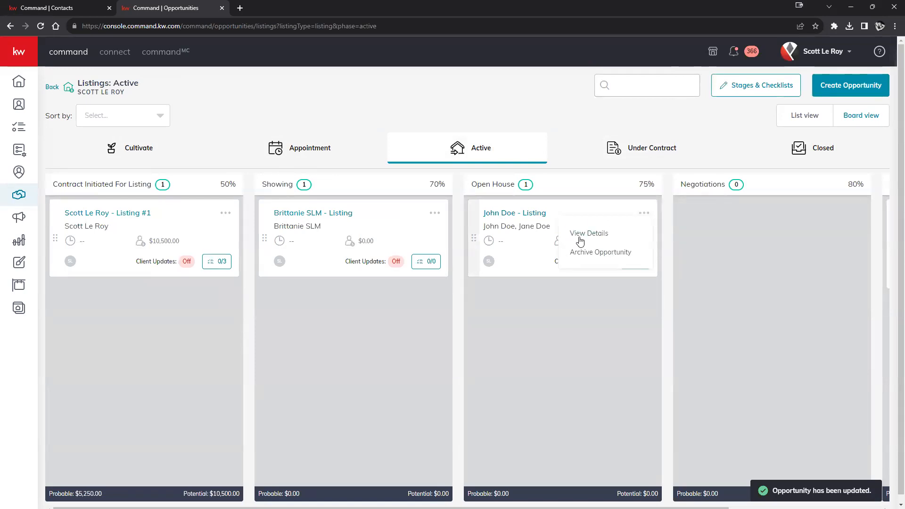
pyautogui.click(578, 236)
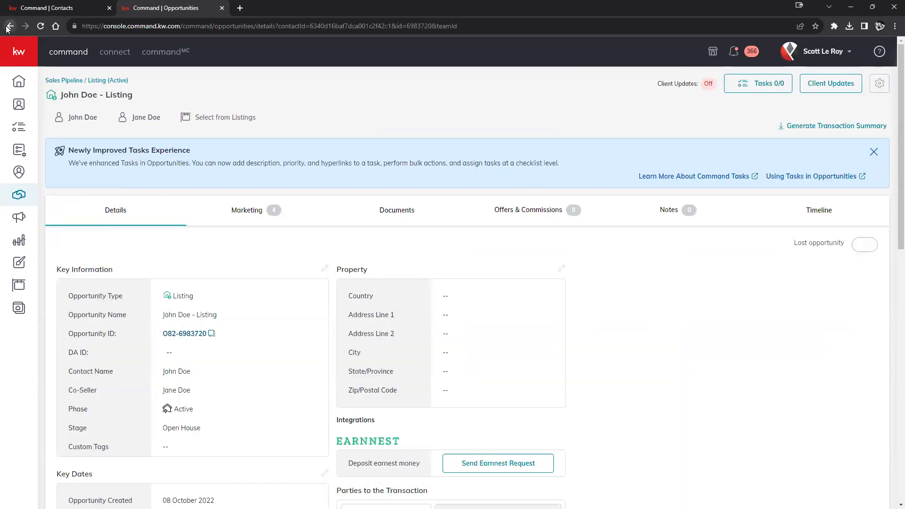
# Open the details of the Under Contract Escrow listing
pyautogui.click(10, 26)
pyautogui.click(658, 147)
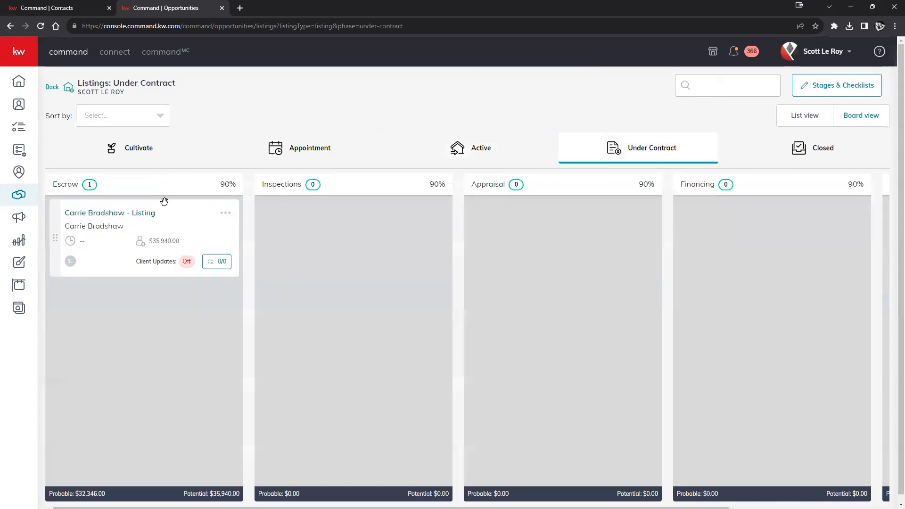
pyautogui.click(181, 235)
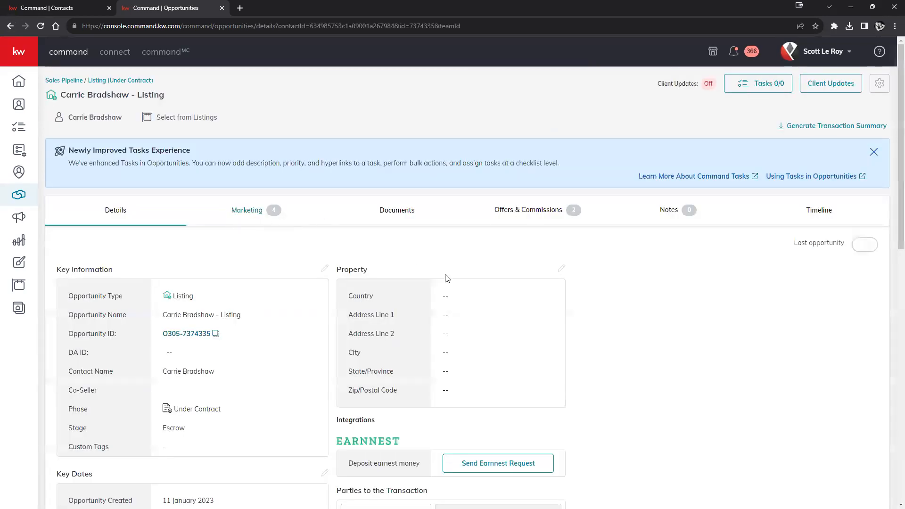
pyautogui.scroll(-2, 669, 284)
pyautogui.scroll(2, 370, 282)
# Open and cancel Edit General Information, then return to the board's Cultivate phase
pyautogui.click(325, 268)
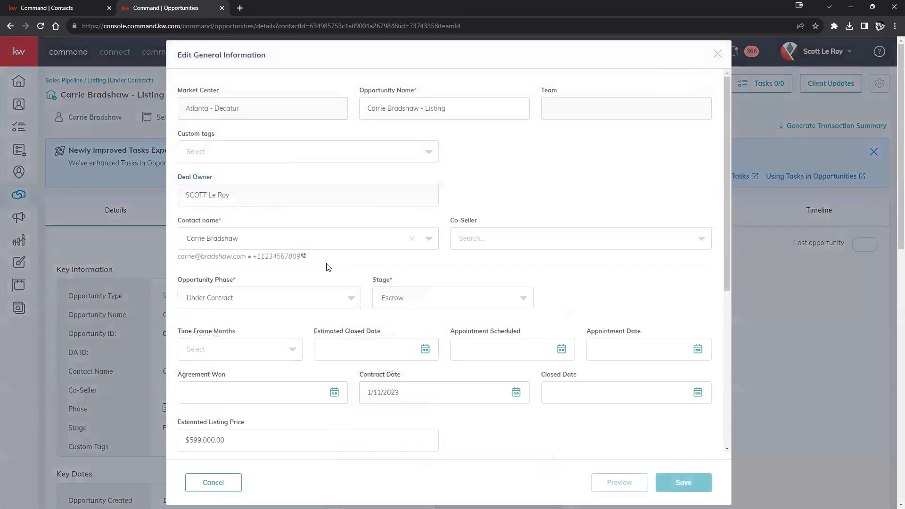
pyautogui.click(717, 52)
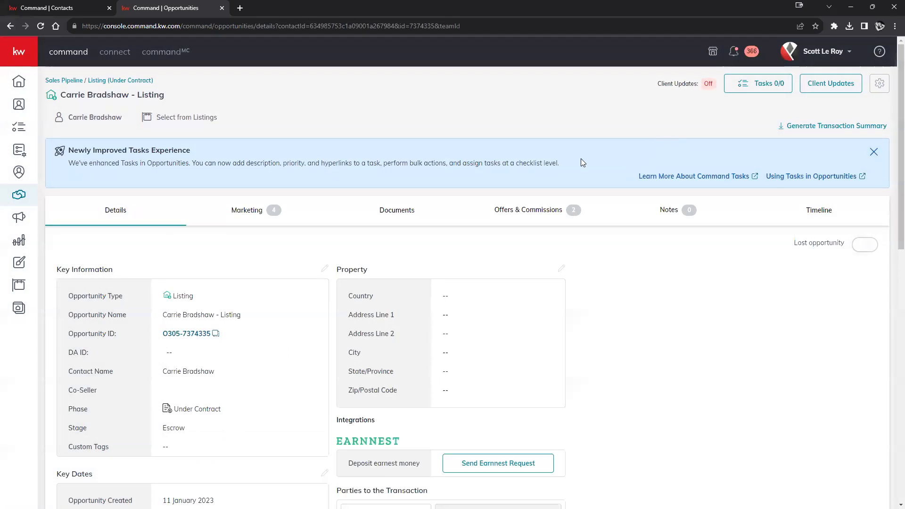
pyautogui.scroll(-10, 626, 224)
pyautogui.scroll(6, 634, 240)
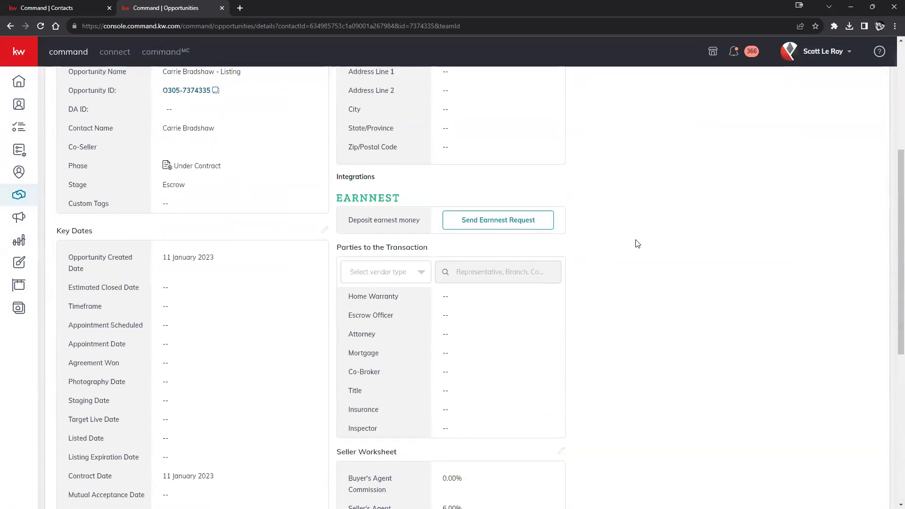
pyautogui.scroll(5, 637, 243)
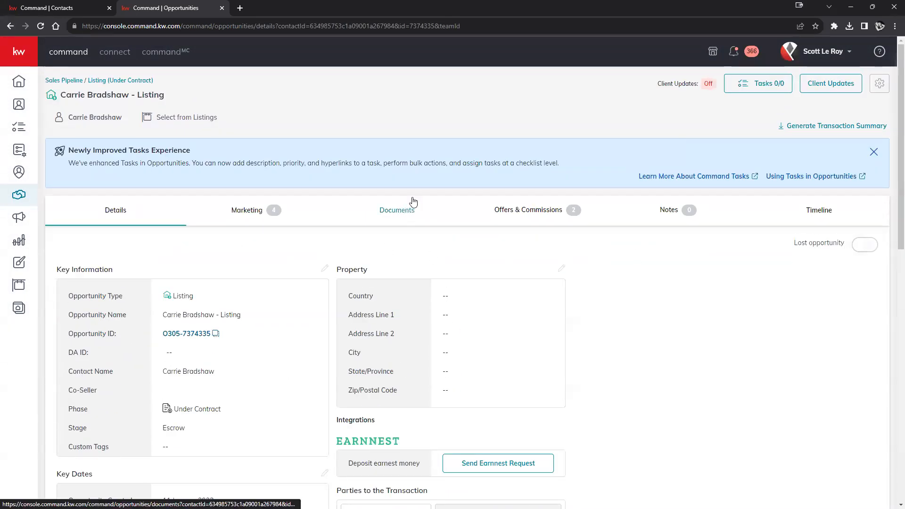
pyautogui.click(11, 27)
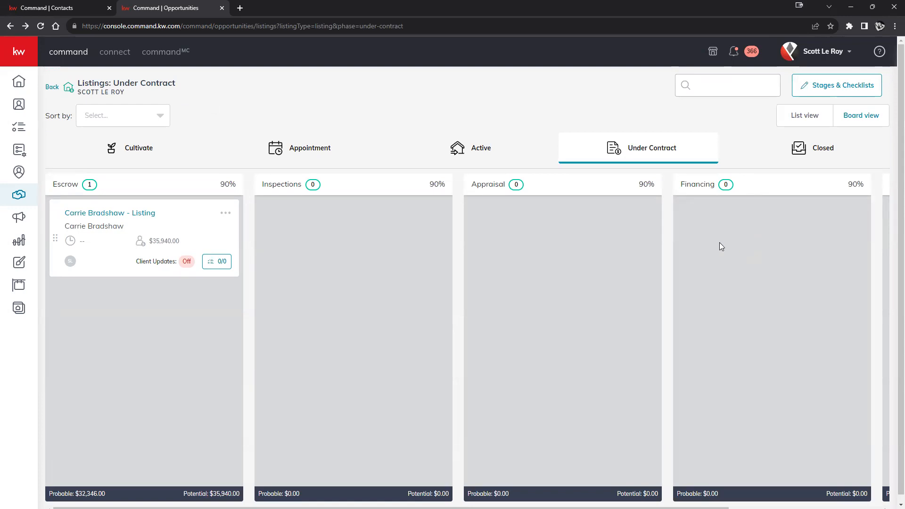
pyautogui.click(140, 147)
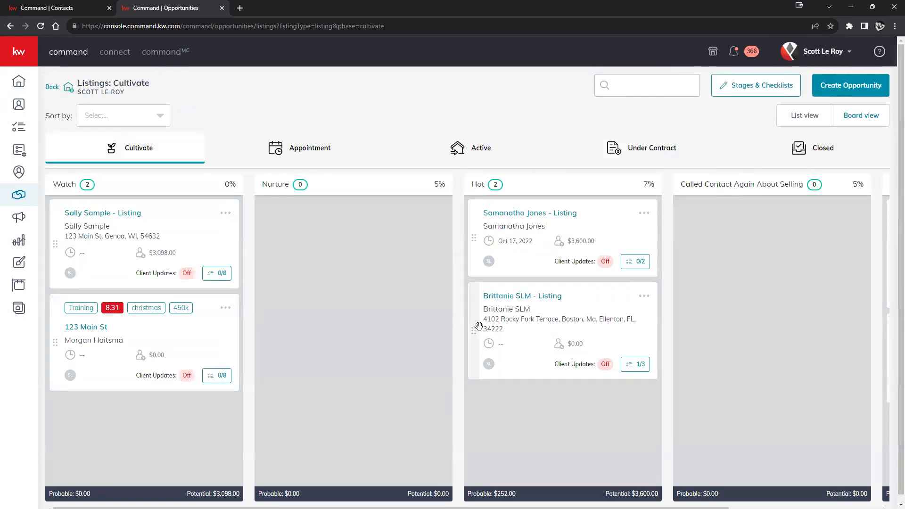
pyautogui.click(96, 328)
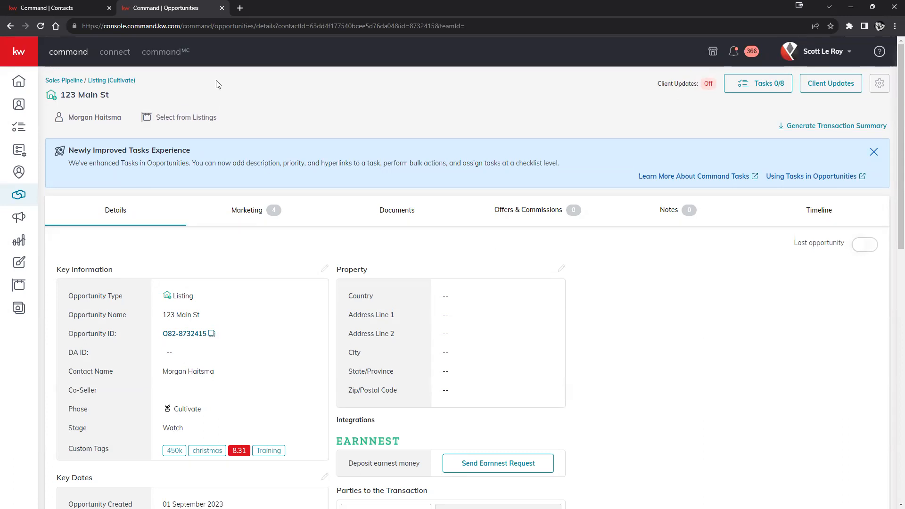
pyautogui.click(10, 26)
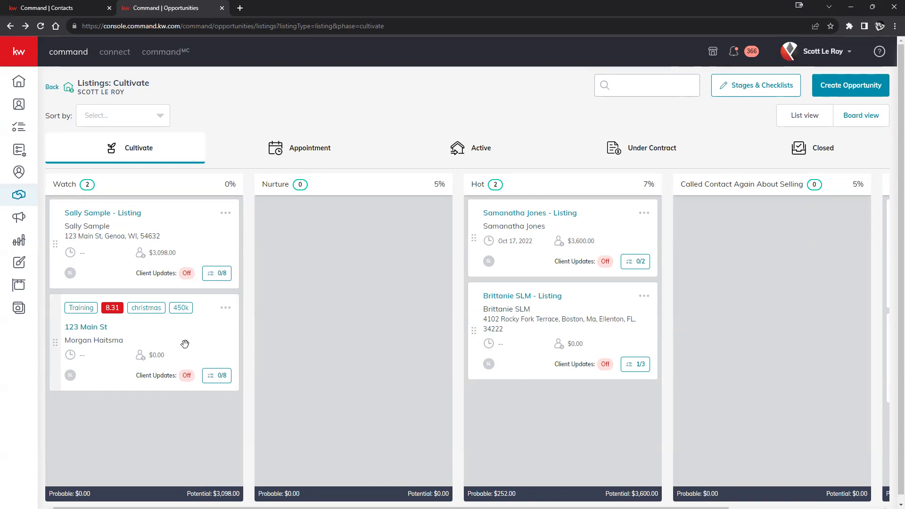
# Drag the listing's card from the Watch column, past Nurture, onto the Appointment stage
pyautogui.moveTo(175, 345); pyautogui.dragTo(336, 223)
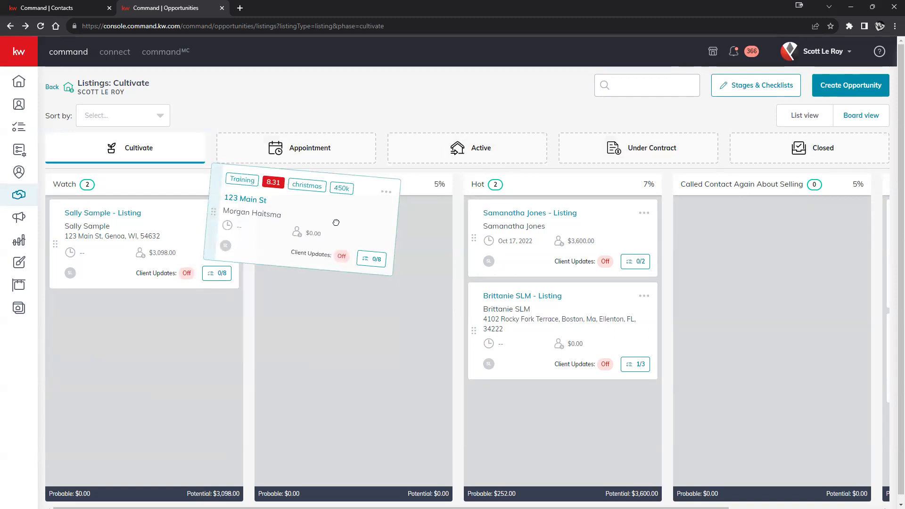
pyautogui.moveTo(336, 222); pyautogui.dragTo(335, 225)
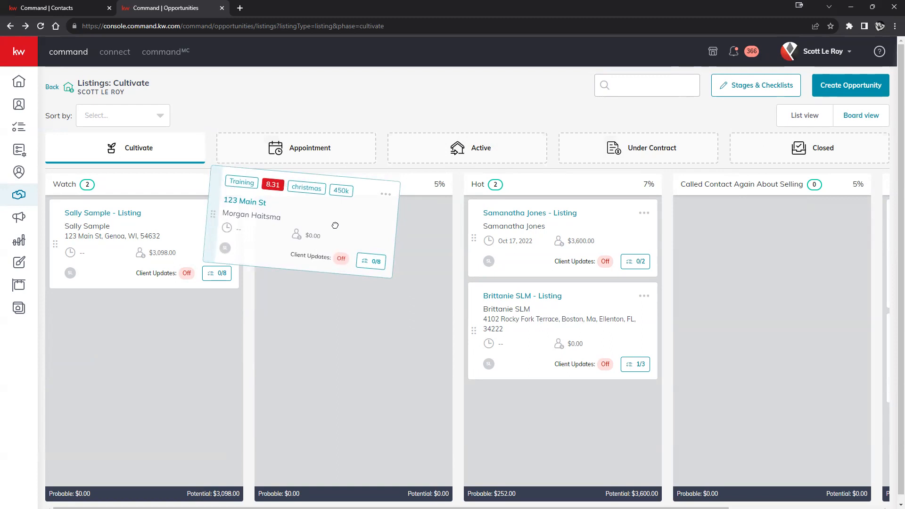
pyautogui.moveTo(335, 226); pyautogui.dragTo(243, 160)
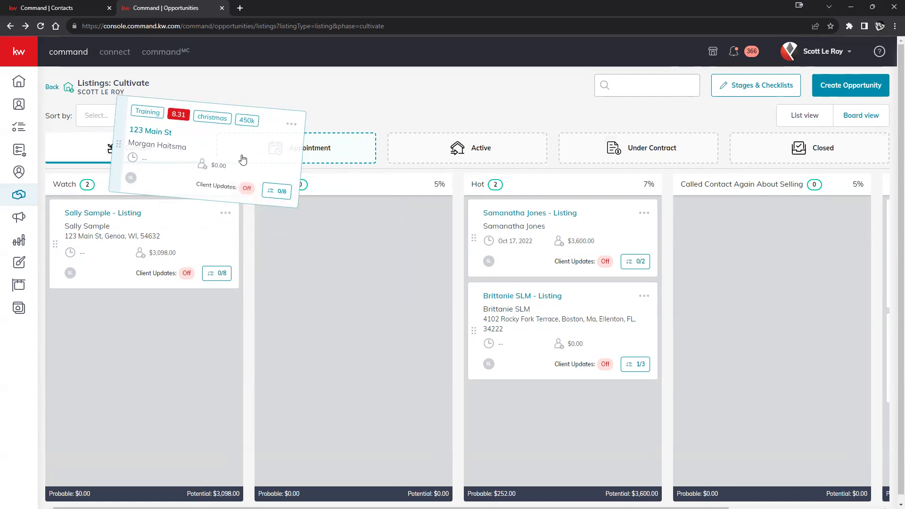
pyautogui.moveTo(243, 159); pyautogui.dragTo(383, 169)
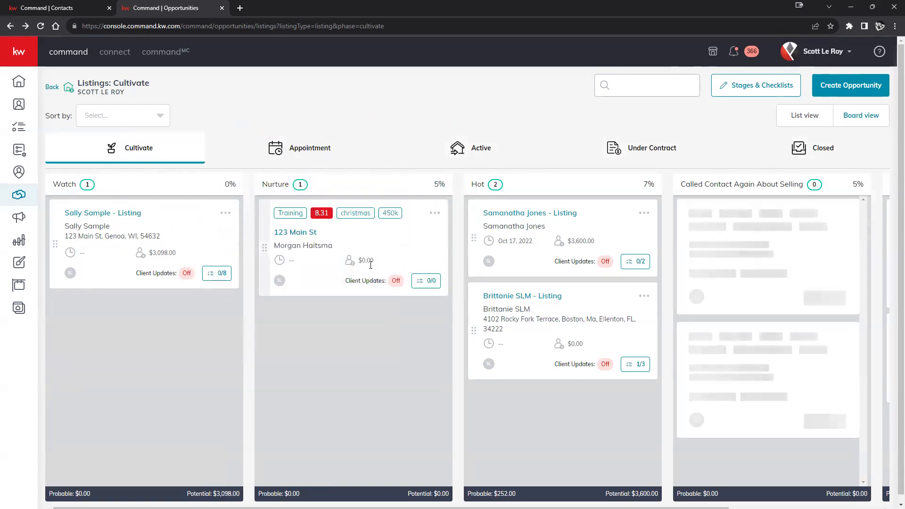
pyautogui.moveTo(383, 242); pyautogui.dragTo(311, 136)
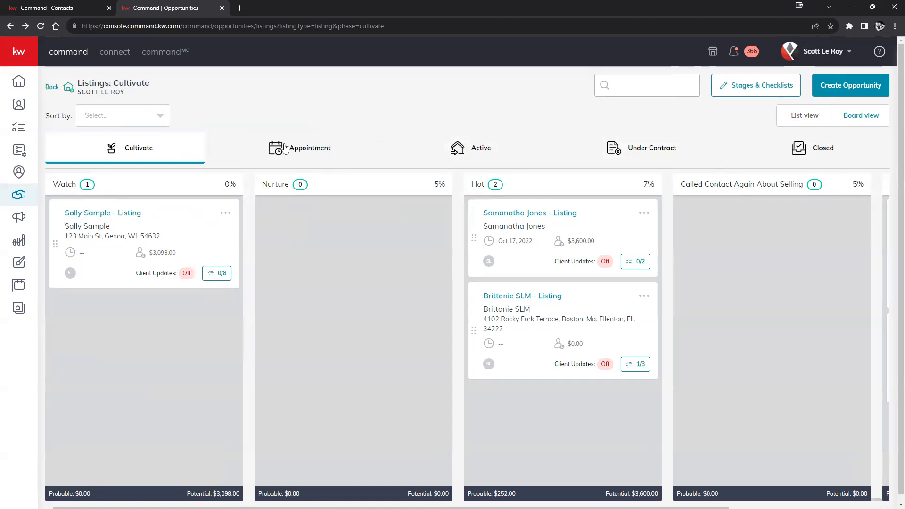
# Open the listing's opportunity under Appointment, then close the contact's Create Opportunity form and show Timeline
pyautogui.click(293, 148)
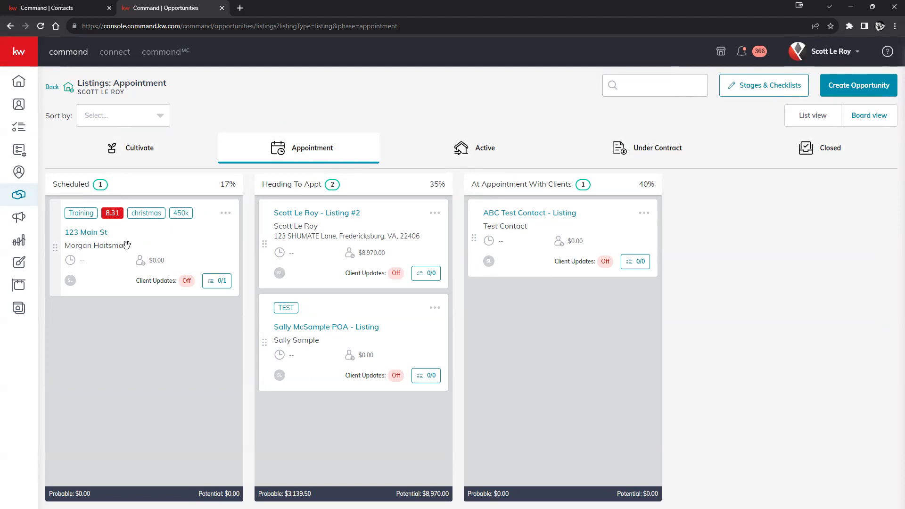
pyautogui.click(85, 233)
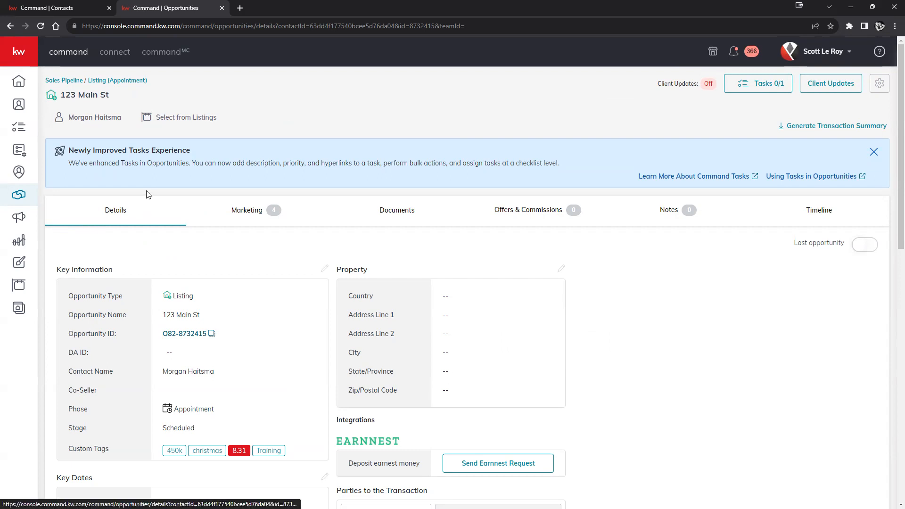
pyautogui.click(54, 8)
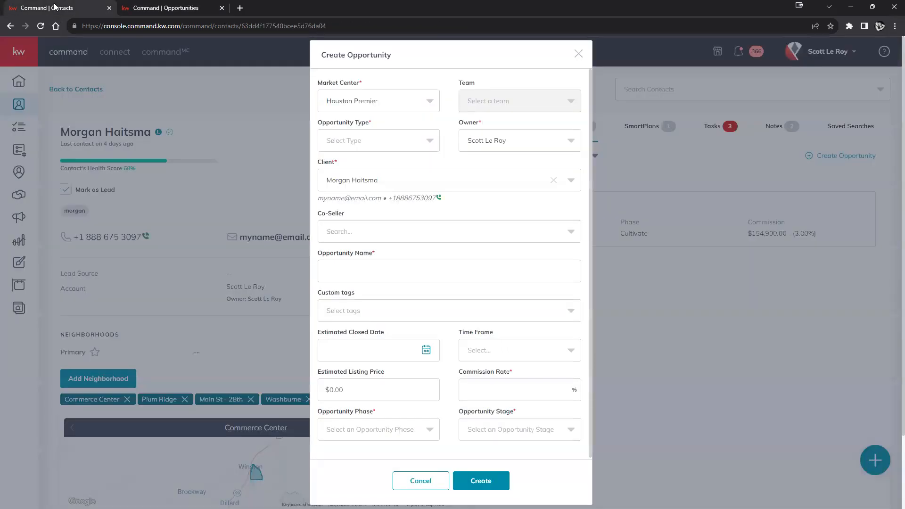
pyautogui.click(578, 54)
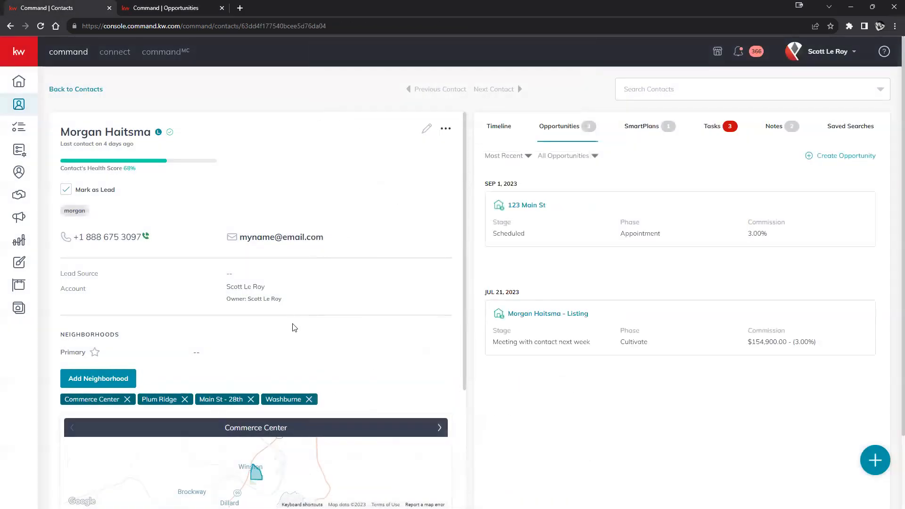
pyautogui.click(499, 124)
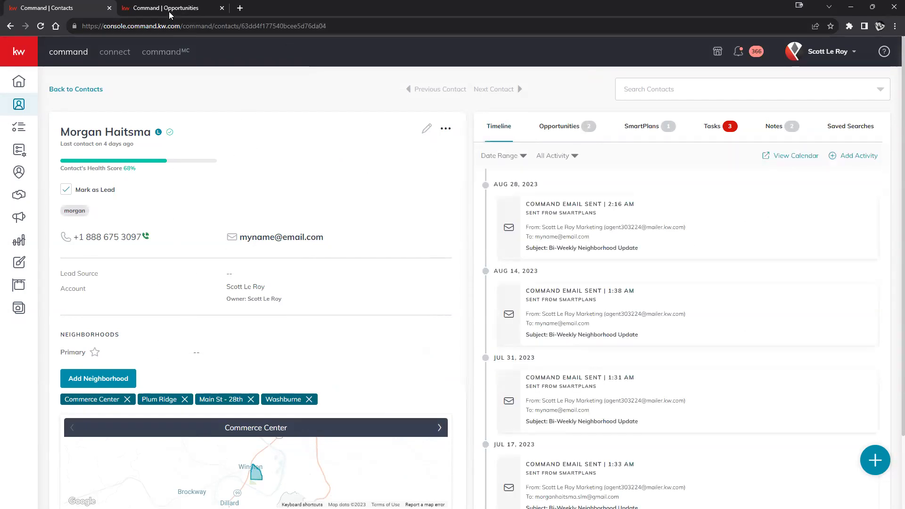
# Return to the opportunity tab and scroll its details, now at Appointment phase, Scheduled stage
pyautogui.click(170, 14)
pyautogui.scroll(-6, 150, 197)
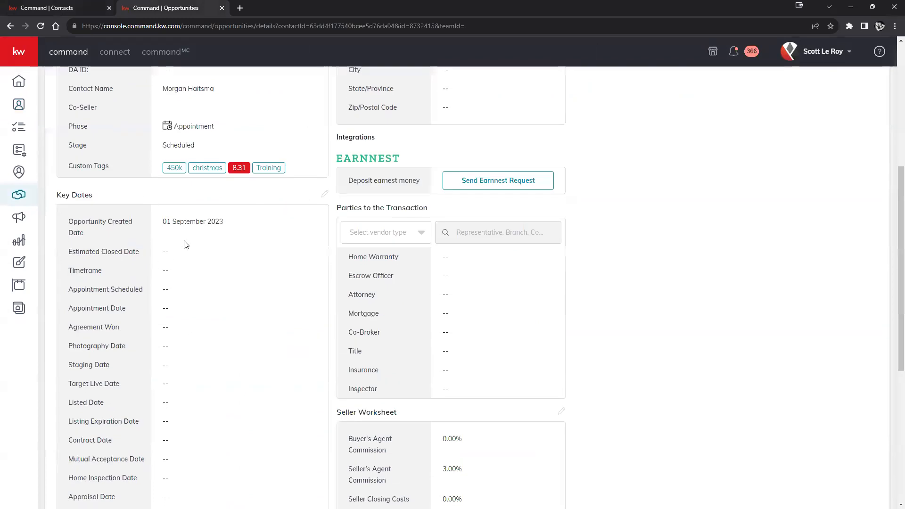
pyautogui.scroll(4, 185, 244)
pyautogui.scroll(-10, 188, 278)
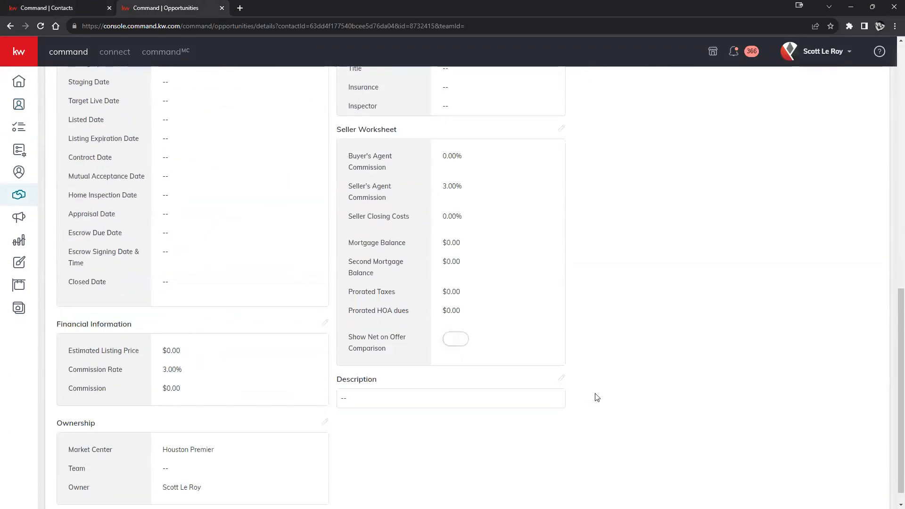
pyautogui.scroll(15, 599, 396)
pyautogui.scroll(-1, 606, 398)
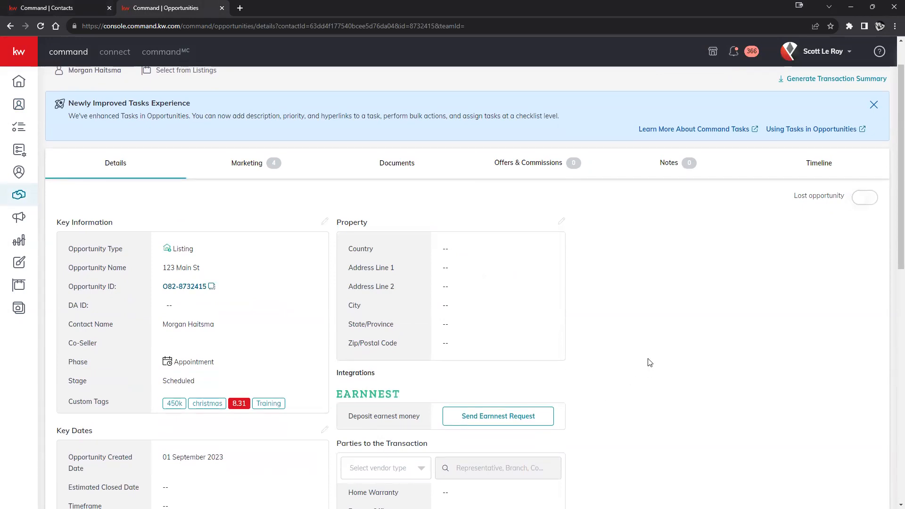
pyautogui.scroll(-3, 495, 276)
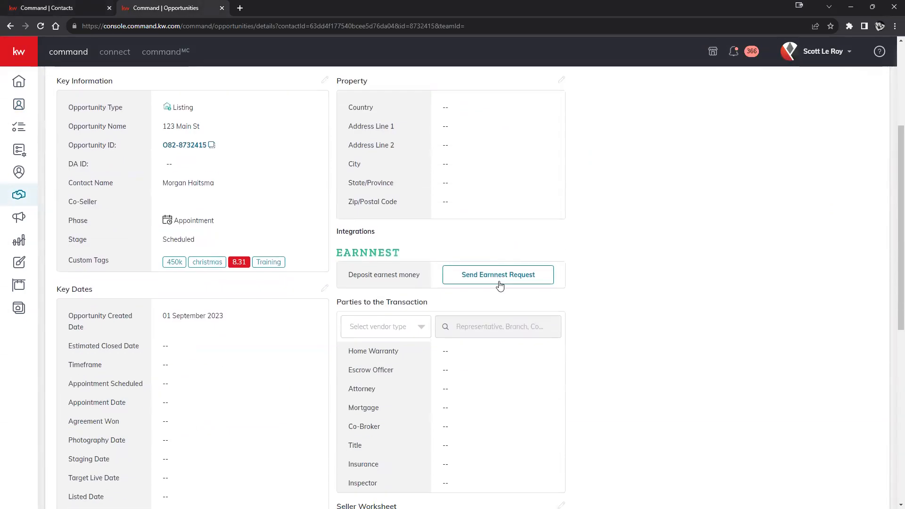
pyautogui.scroll(3, 582, 270)
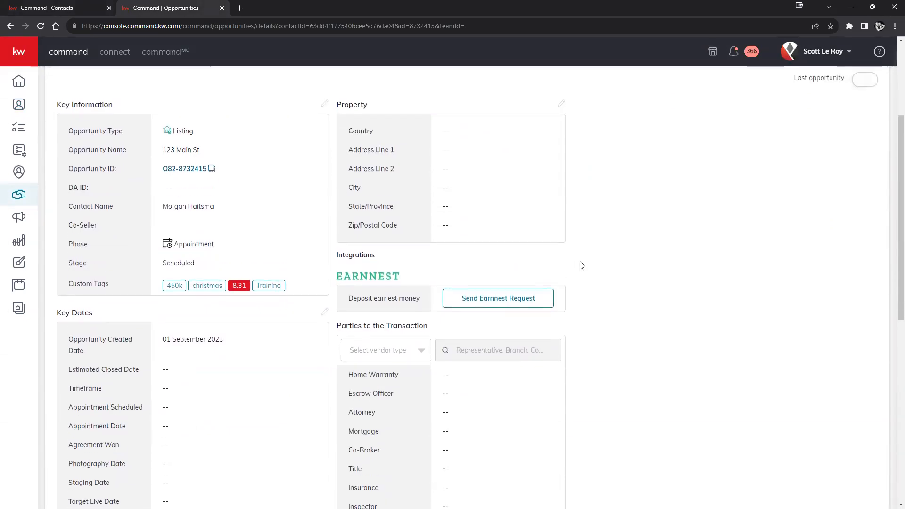
pyautogui.scroll(1, 571, 265)
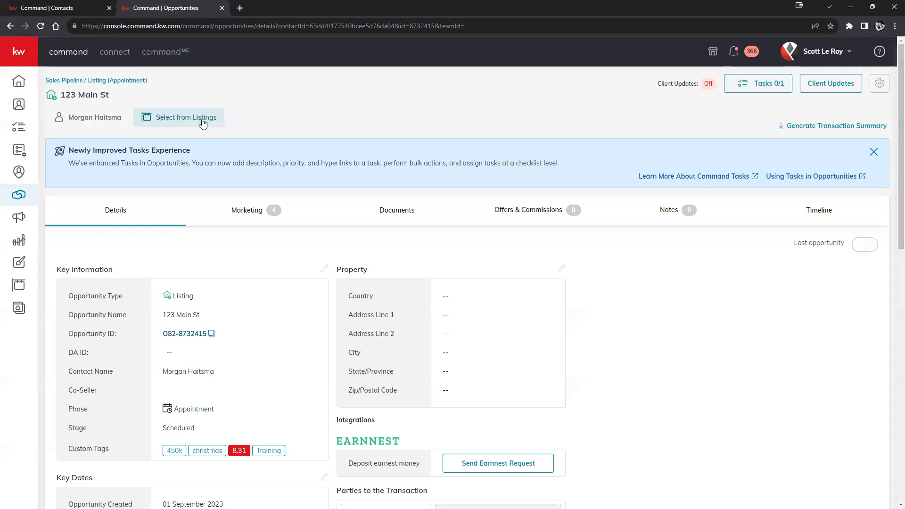
# Search All Listings for the property's street address and select the Genoa, WI listing
pyautogui.click(188, 118)
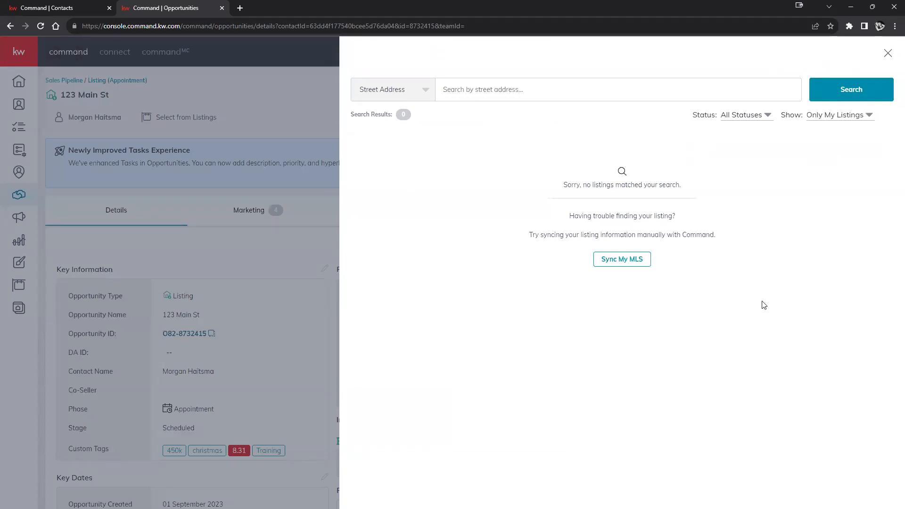
pyautogui.click(837, 117)
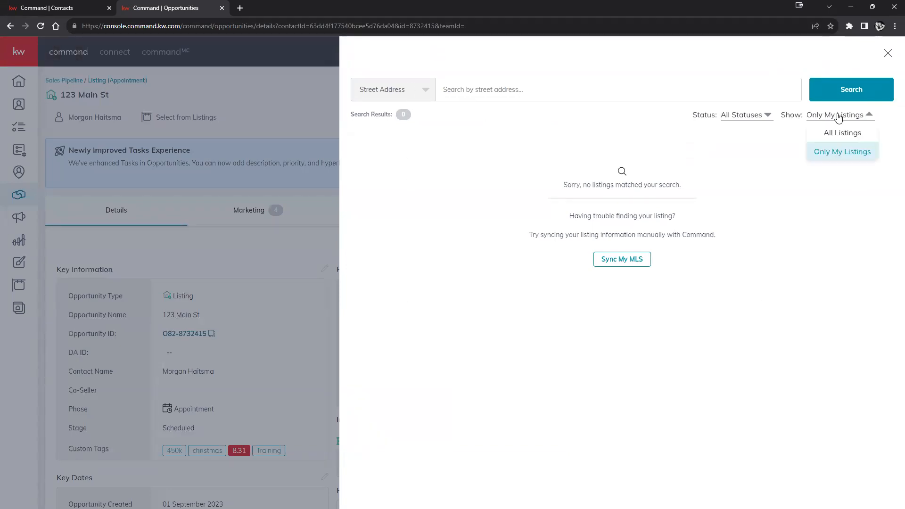
pyautogui.click(834, 132)
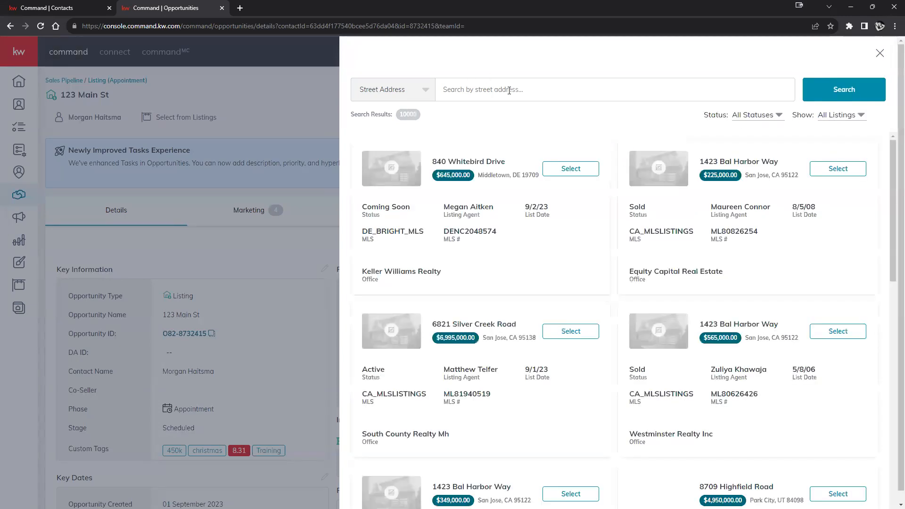
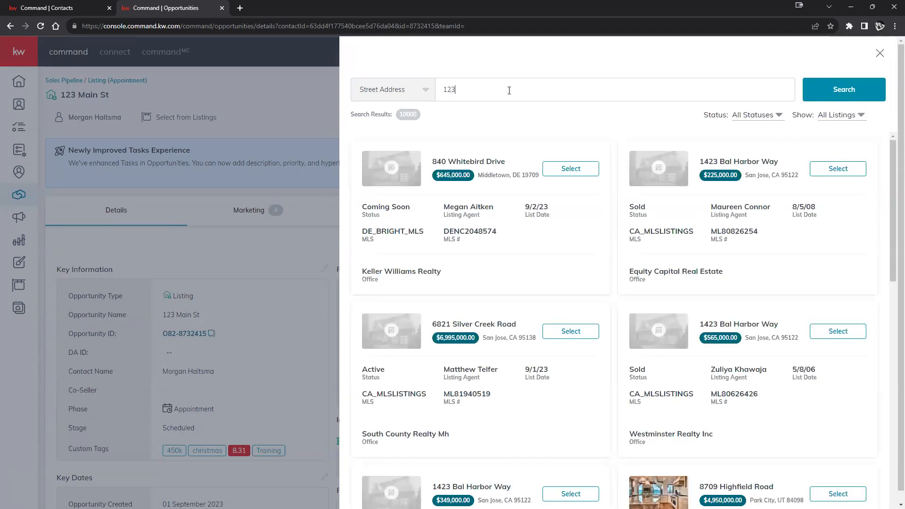
pyautogui.press('Return')
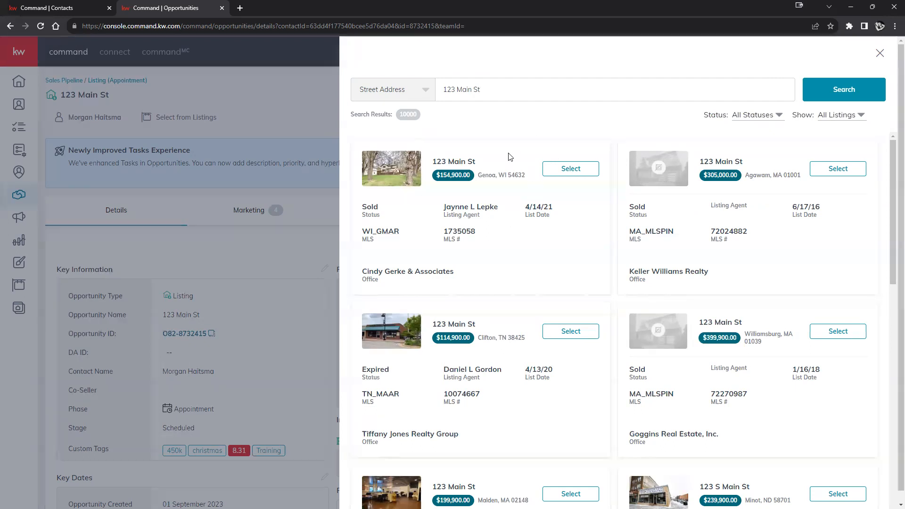
pyautogui.click(576, 169)
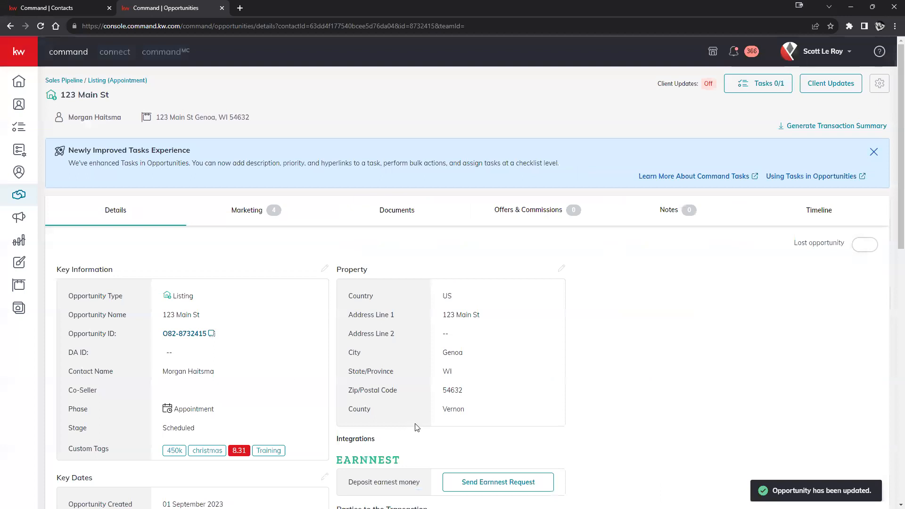
pyautogui.scroll(-4, 412, 329)
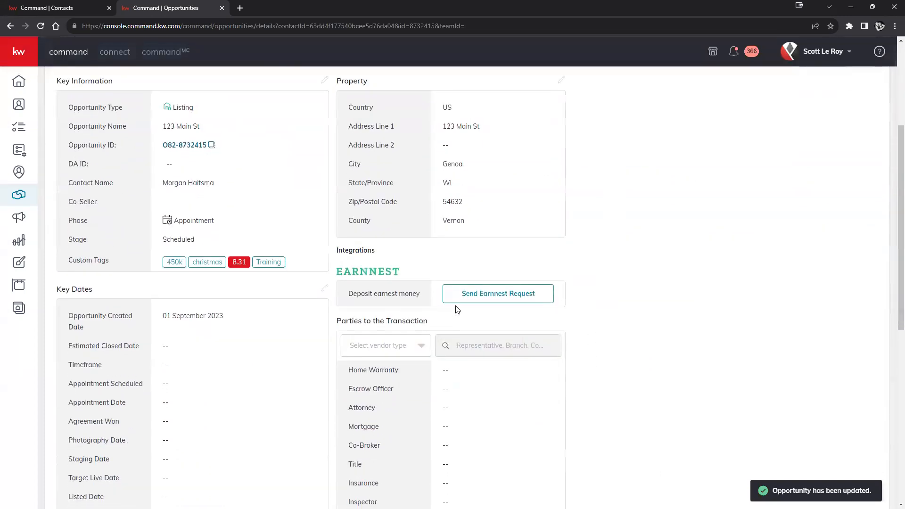
pyautogui.scroll(2, 494, 127)
pyautogui.scroll(-9, 546, 243)
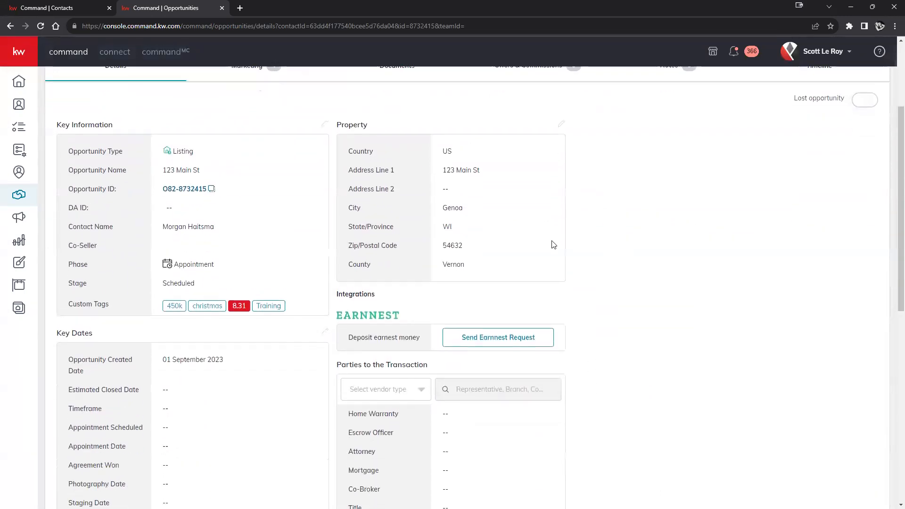
pyautogui.scroll(10, 540, 282)
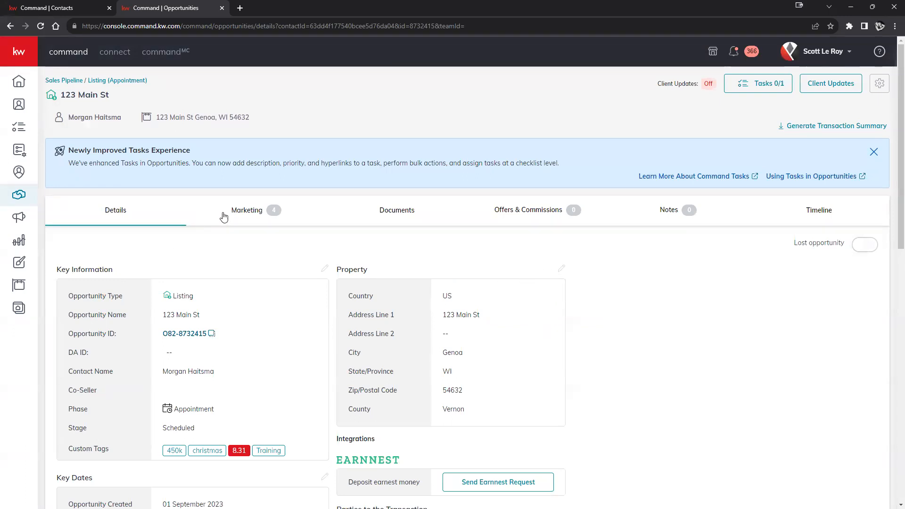
# View the opportunity's Marketing tab, then its Documents section
pyautogui.click(238, 210)
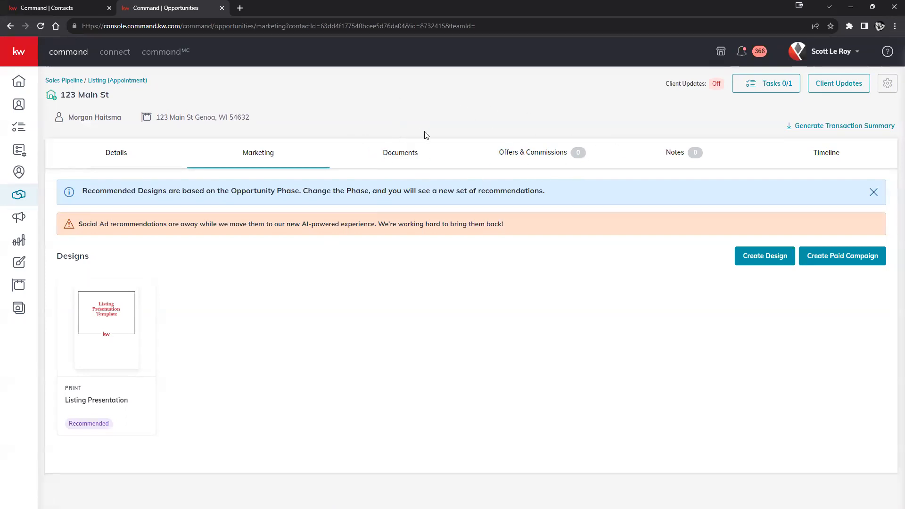
pyautogui.click(390, 158)
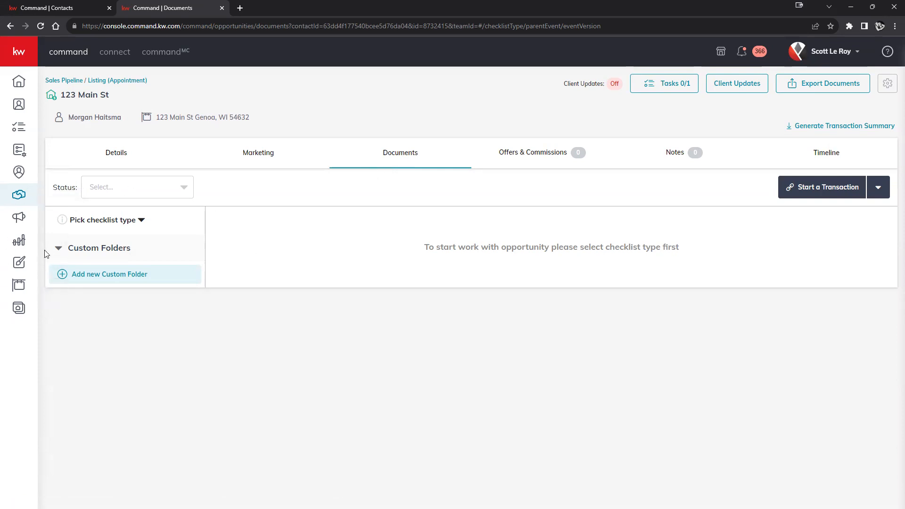
# Set the opportunity's document checklist type to Residential-Listing
pyautogui.click(105, 227)
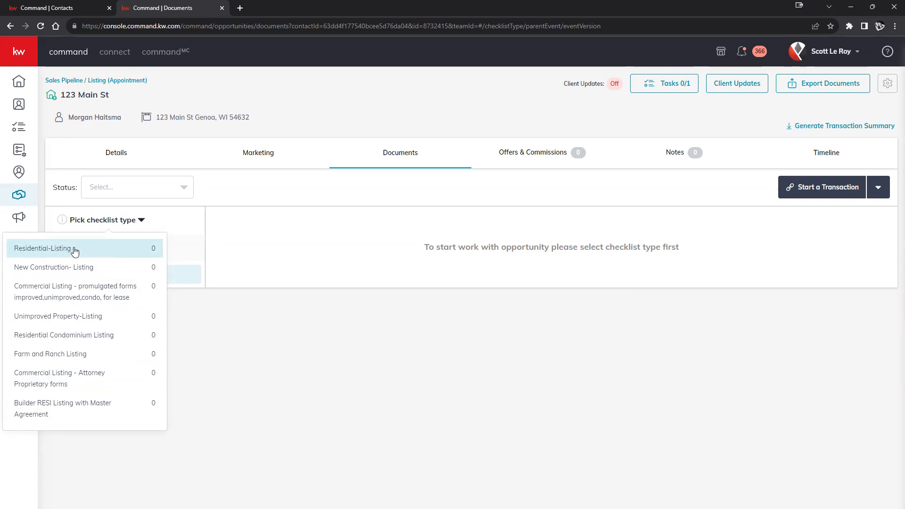
pyautogui.click(295, 329)
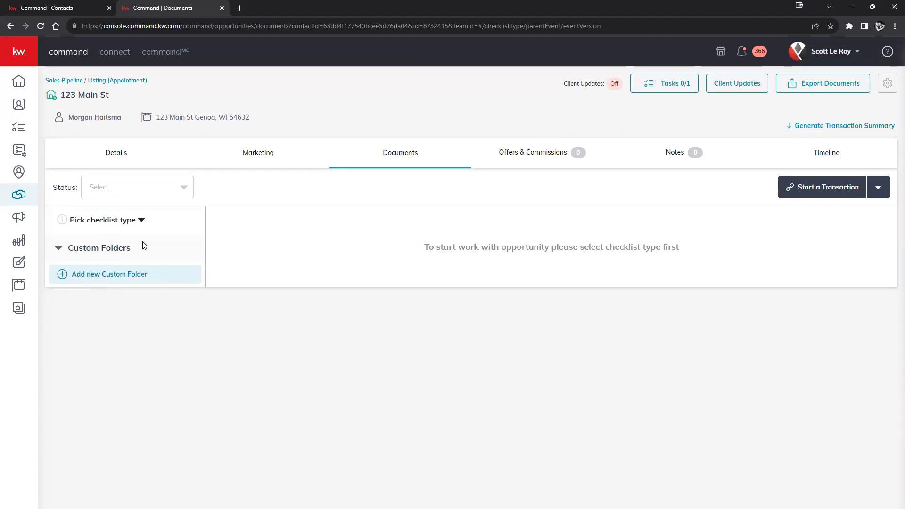
pyautogui.click(129, 221)
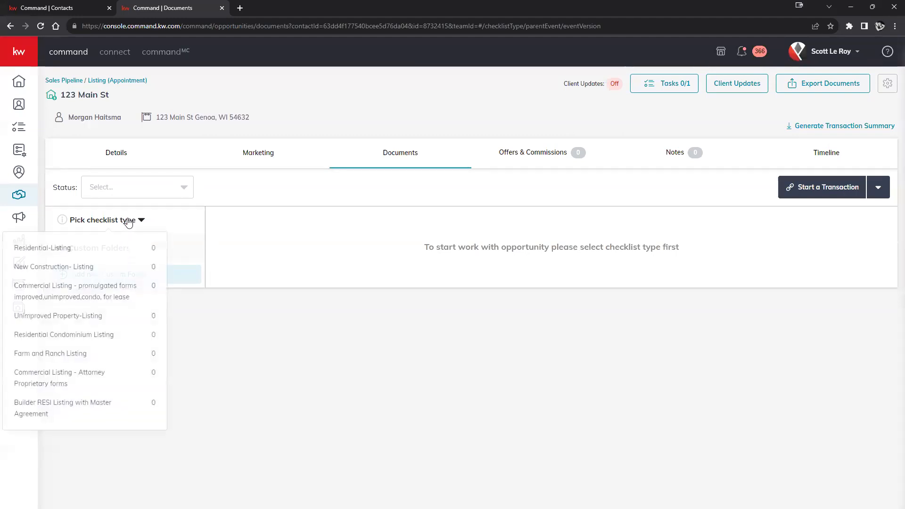
pyautogui.click(57, 252)
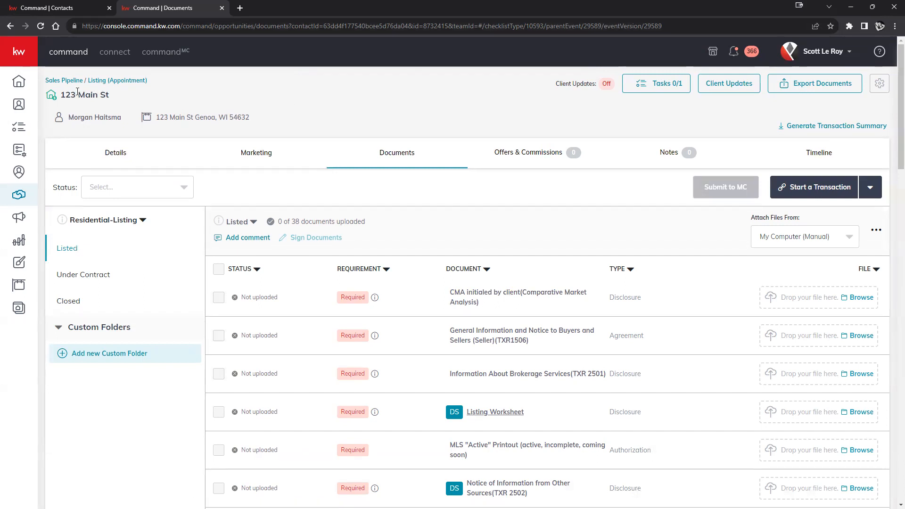
pyautogui.click(115, 155)
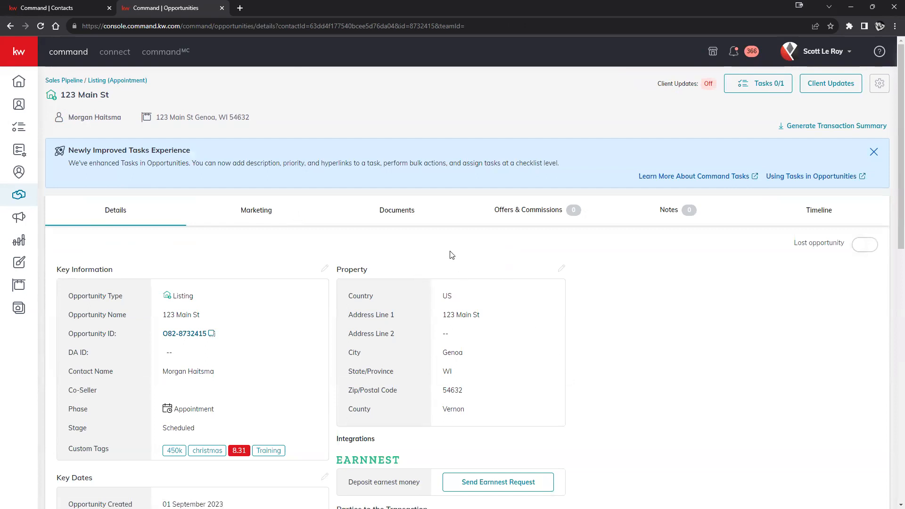
pyautogui.click(401, 211)
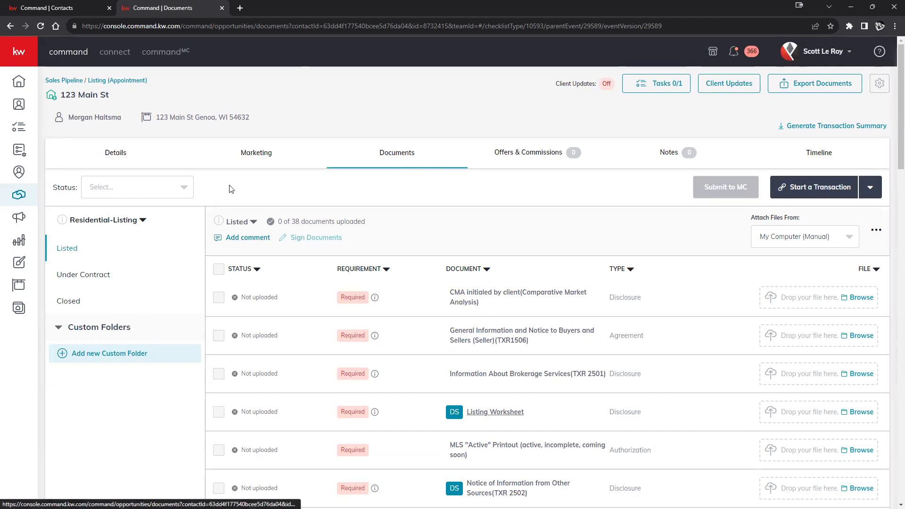
pyautogui.click(140, 219)
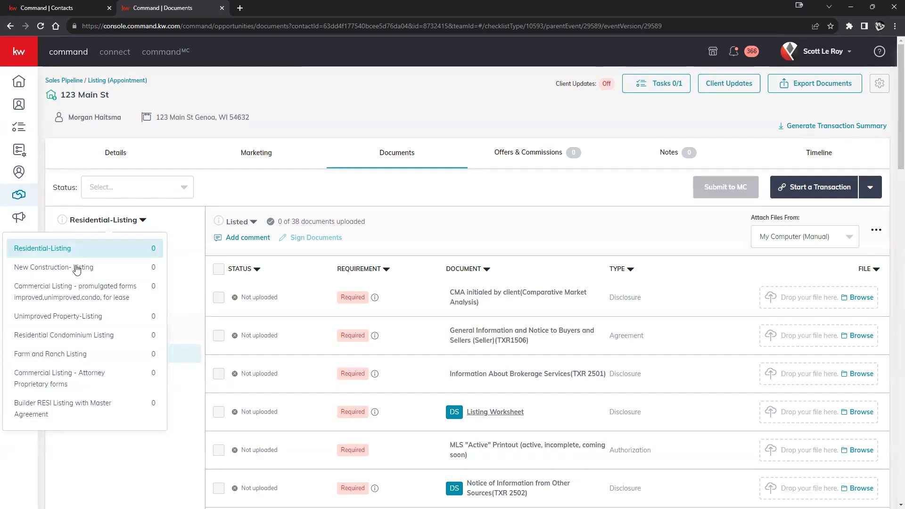
pyautogui.click(176, 216)
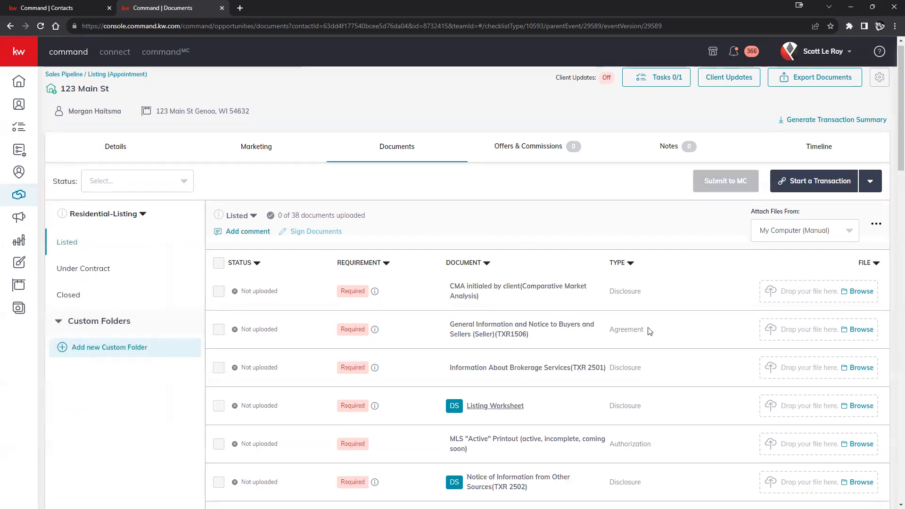
pyautogui.scroll(-15, 625, 325)
pyautogui.scroll(-8, 623, 315)
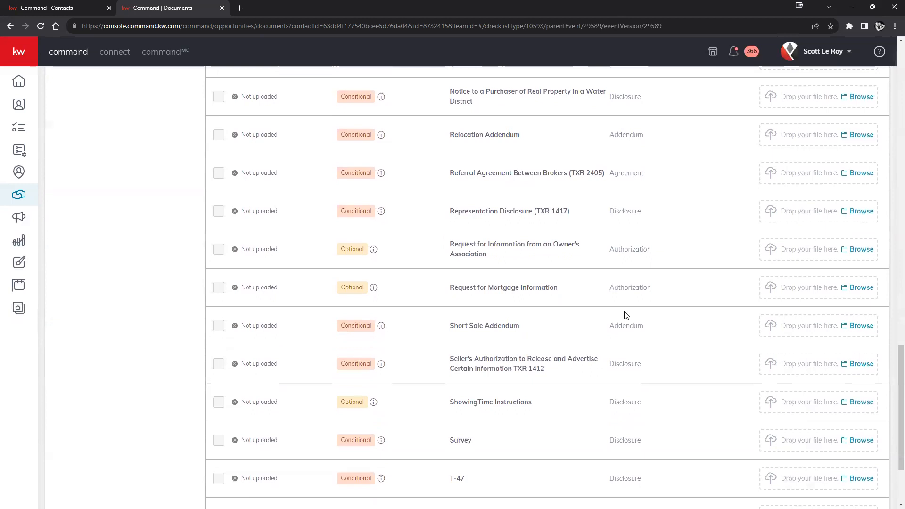
pyautogui.scroll(15, 624, 316)
pyautogui.scroll(5, 626, 317)
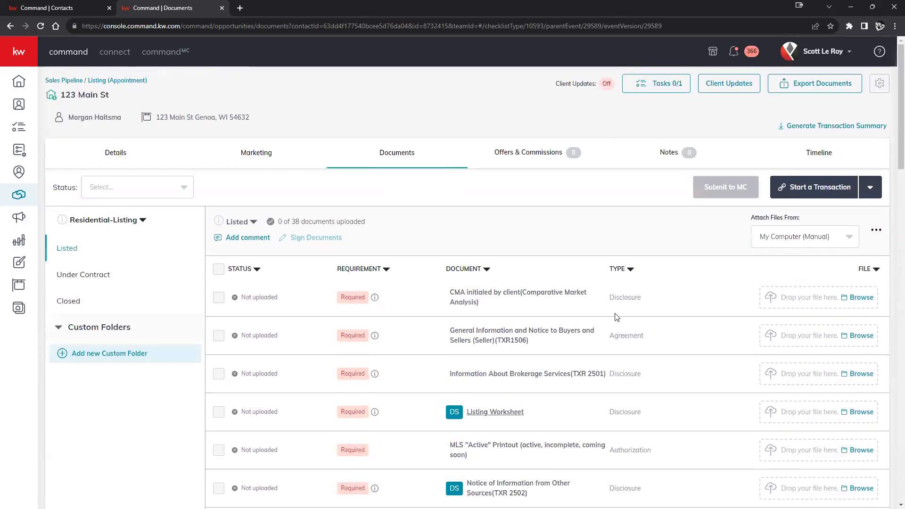
pyautogui.click(63, 280)
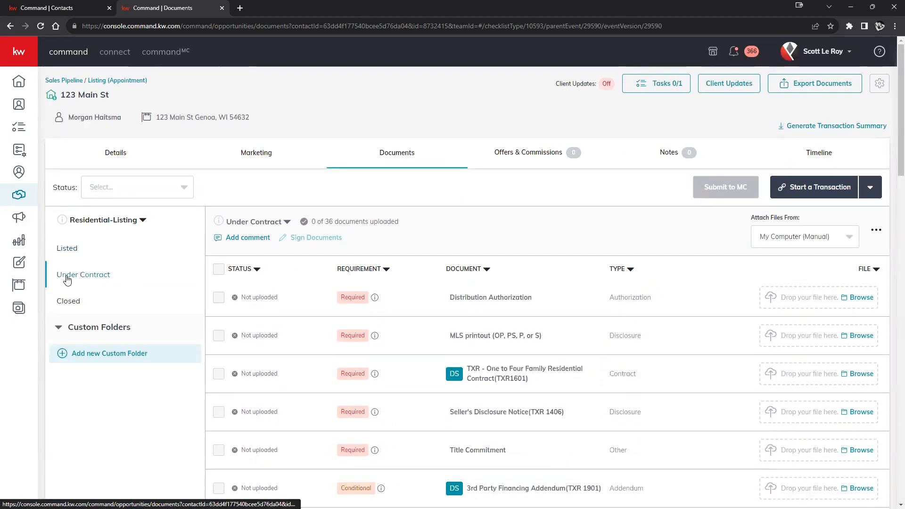
pyautogui.scroll(-1, 342, 205)
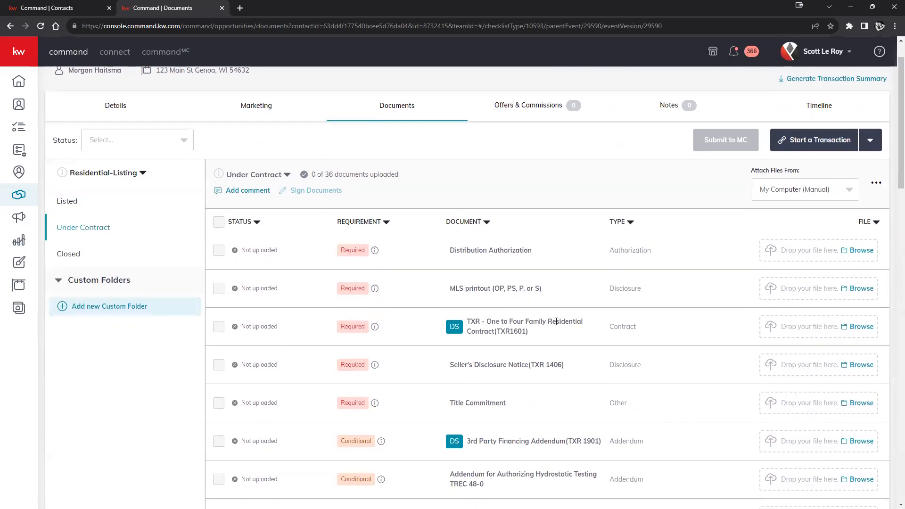
pyautogui.scroll(-16, 575, 320)
pyautogui.scroll(-7, 552, 321)
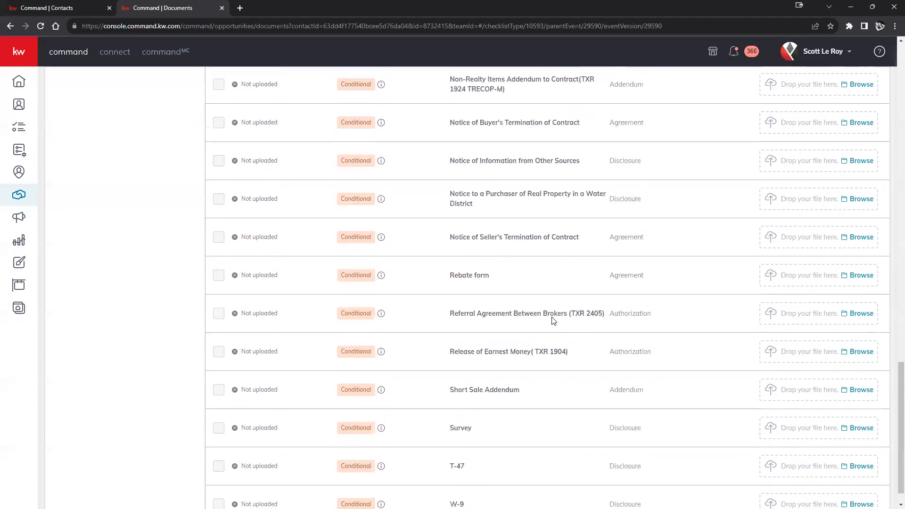
pyautogui.scroll(17, 552, 318)
pyautogui.scroll(8, 562, 320)
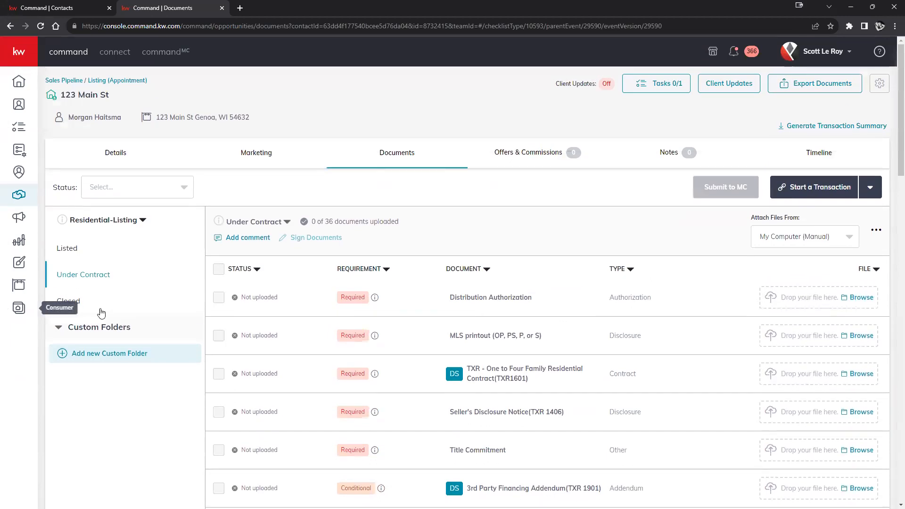
pyautogui.click(75, 302)
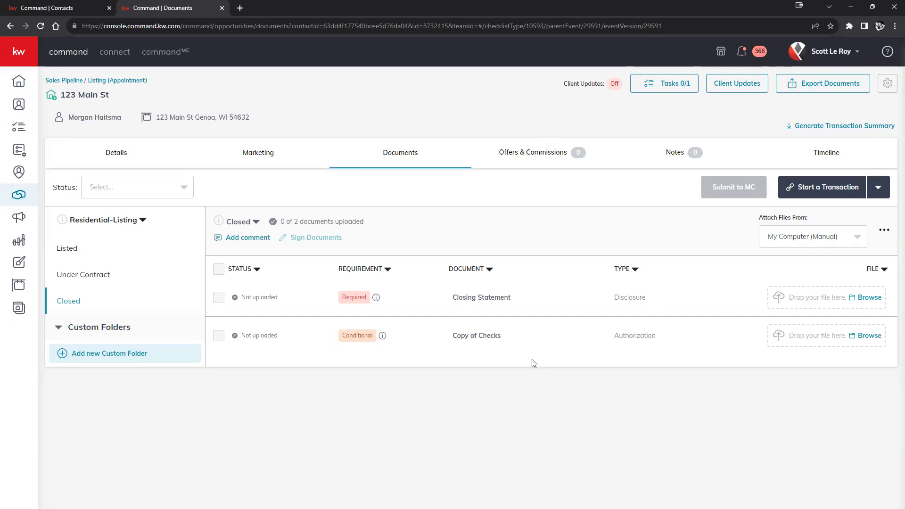
pyautogui.click(106, 276)
pyautogui.click(66, 249)
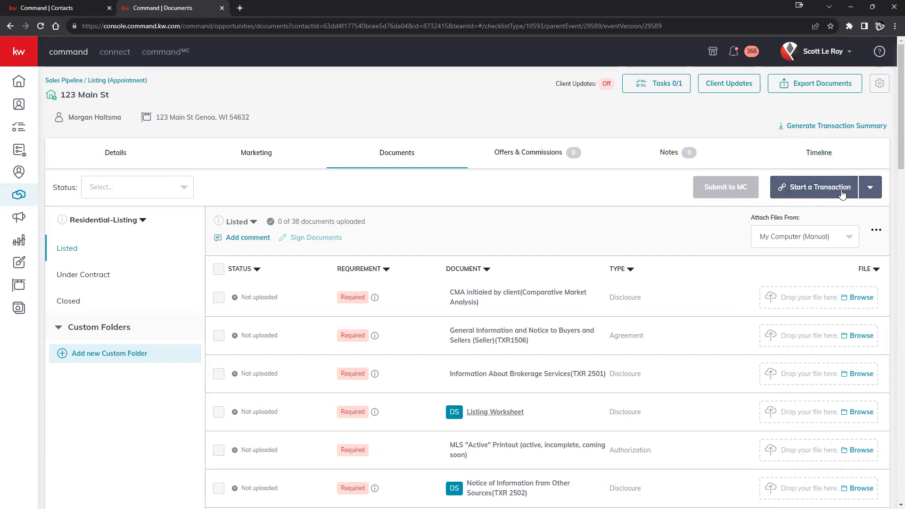
pyautogui.click(842, 241)
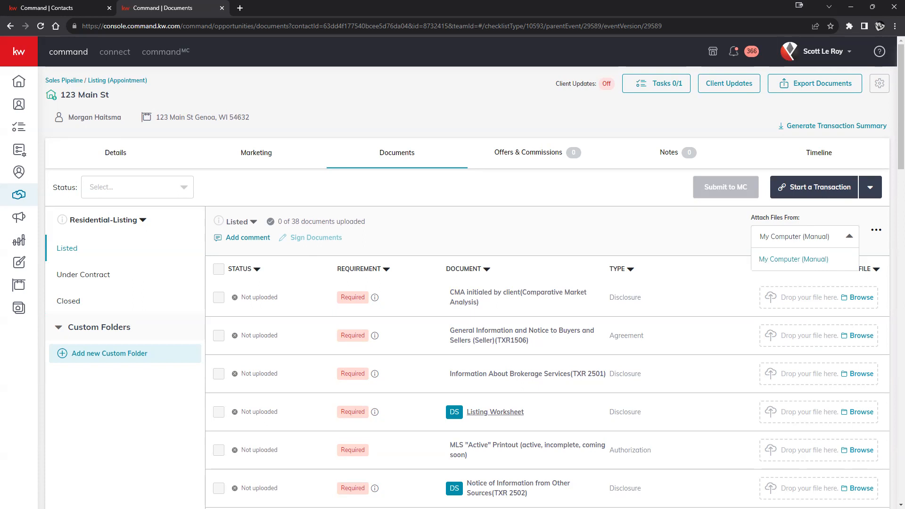
pyautogui.moveTo(319, 282); pyautogui.dragTo(834, 293)
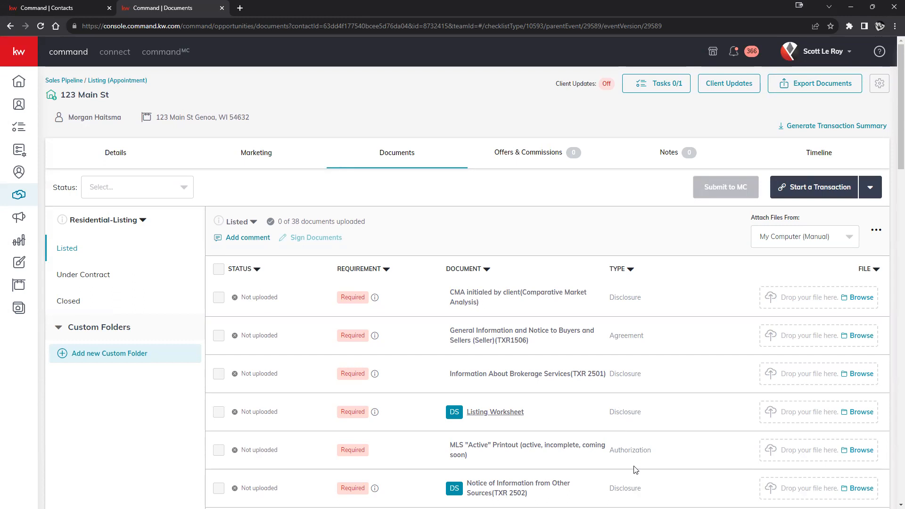
pyautogui.scroll(-5, 622, 457)
pyautogui.scroll(2, 626, 442)
pyautogui.scroll(1, 626, 442)
pyautogui.scroll(1, 625, 425)
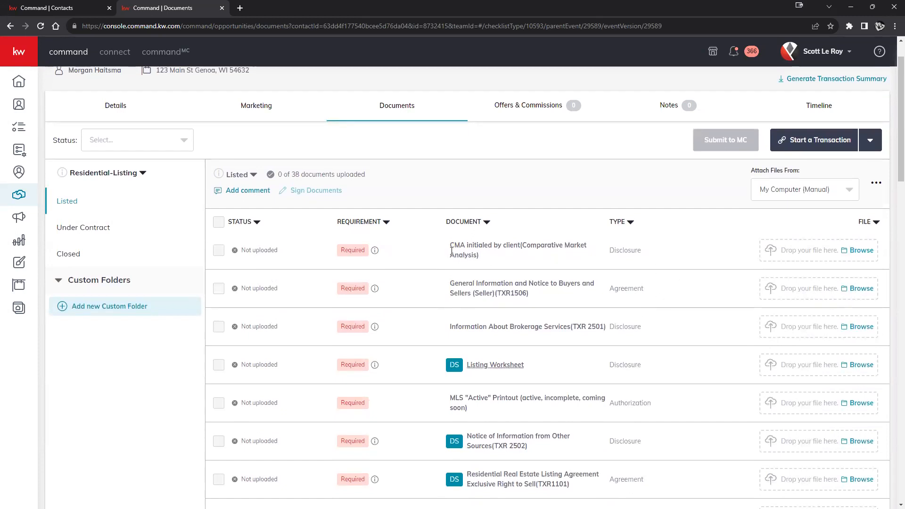
pyautogui.moveTo(451, 246); pyautogui.dragTo(480, 255)
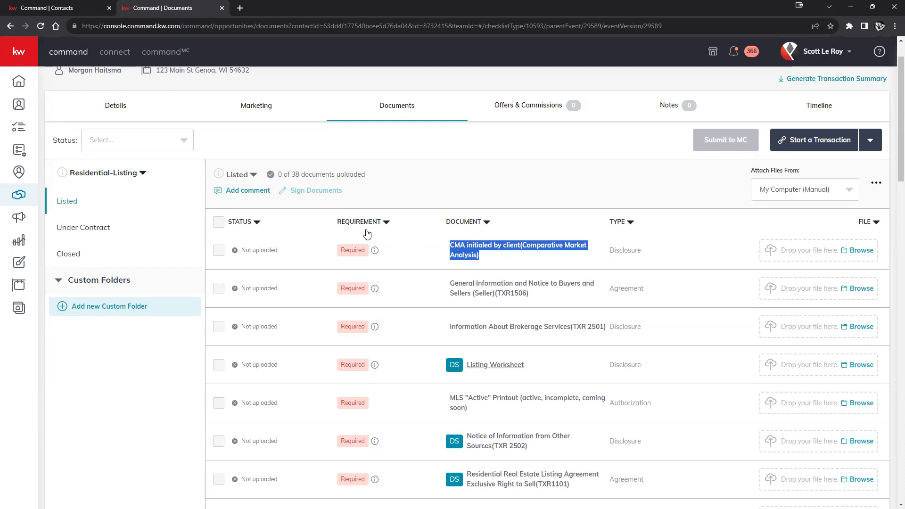
pyautogui.scroll(-1, 362, 267)
pyautogui.scroll(-1, 347, 278)
pyautogui.scroll(-1, 348, 281)
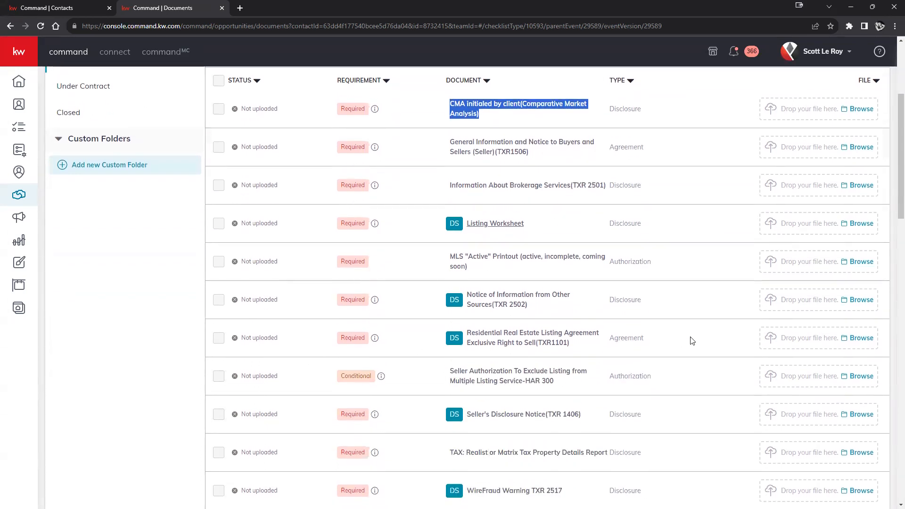
pyautogui.scroll(-1, 555, 333)
pyautogui.scroll(-1, 555, 333)
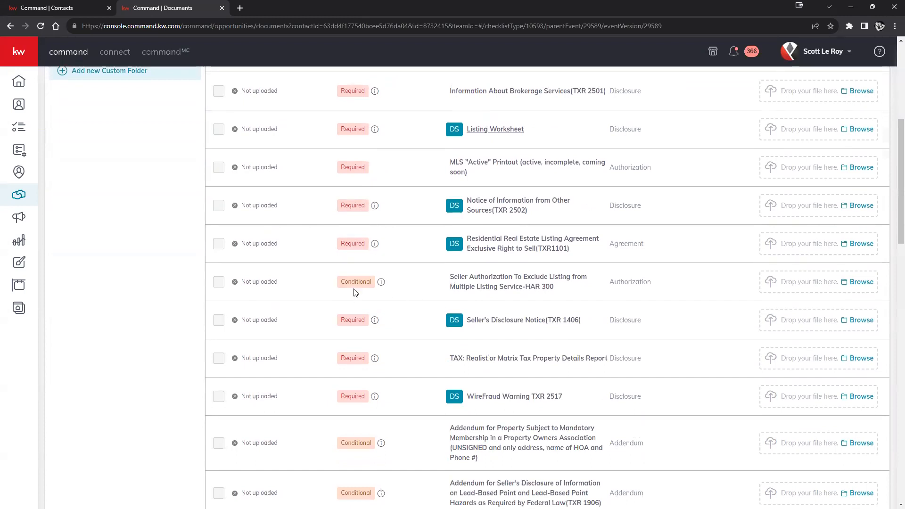
pyautogui.moveTo(377, 288)
pyautogui.scroll(-5, 384, 288)
pyautogui.scroll(-4, 385, 293)
pyautogui.moveTo(374, 225)
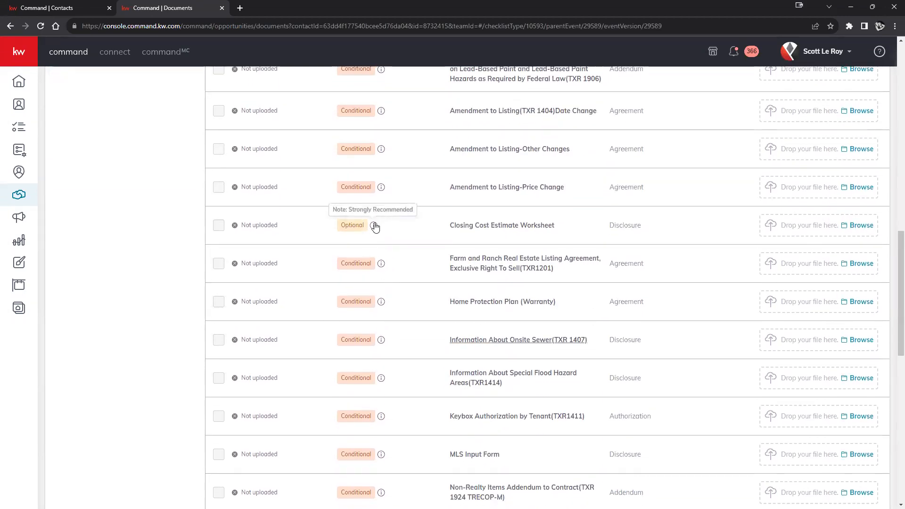
pyautogui.scroll(-6, 408, 235)
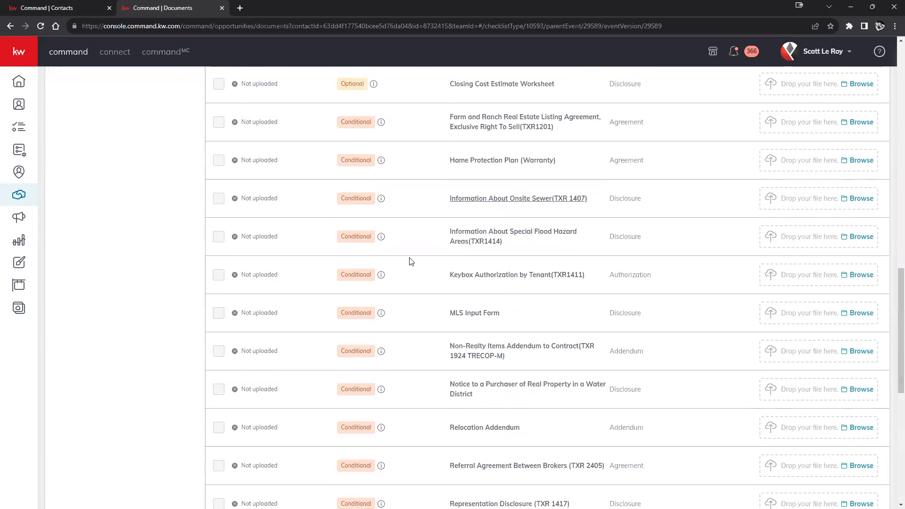
pyautogui.moveTo(383, 367)
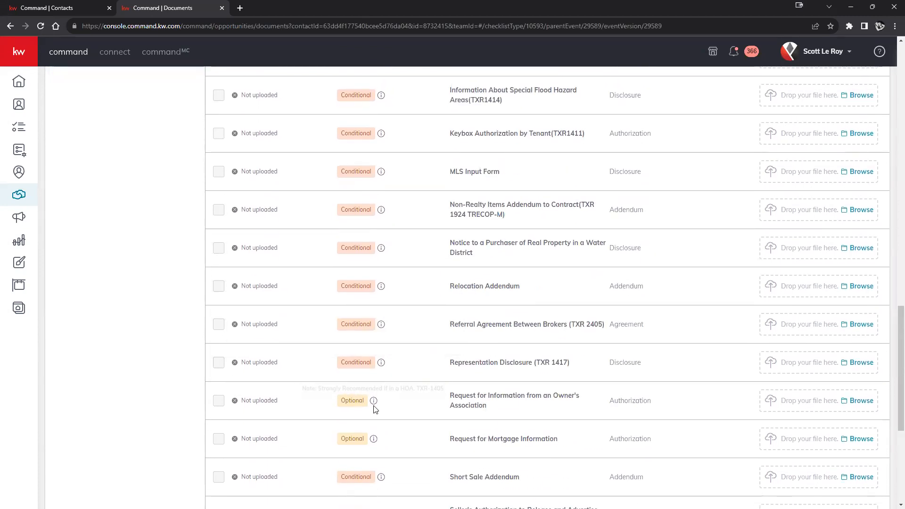
pyautogui.moveTo(372, 441)
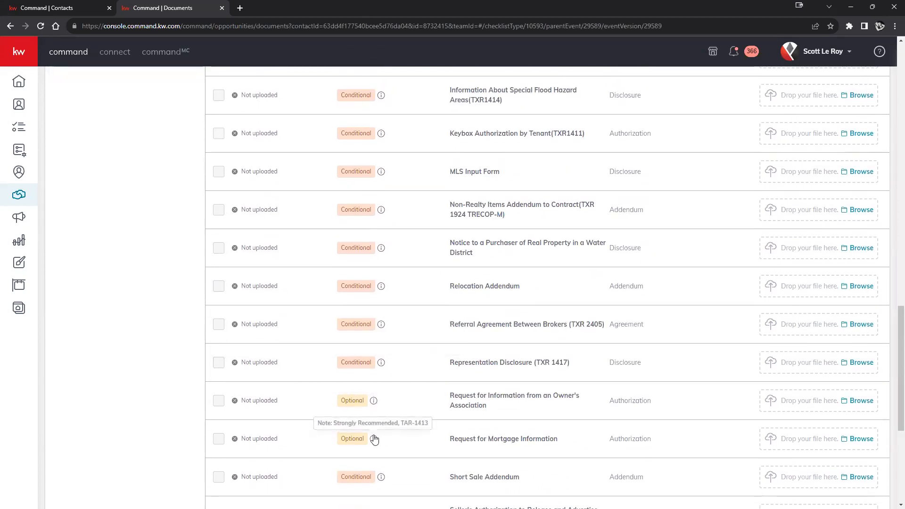
pyautogui.scroll(-2, 380, 447)
pyautogui.scroll(4, 383, 448)
pyautogui.scroll(15, 382, 448)
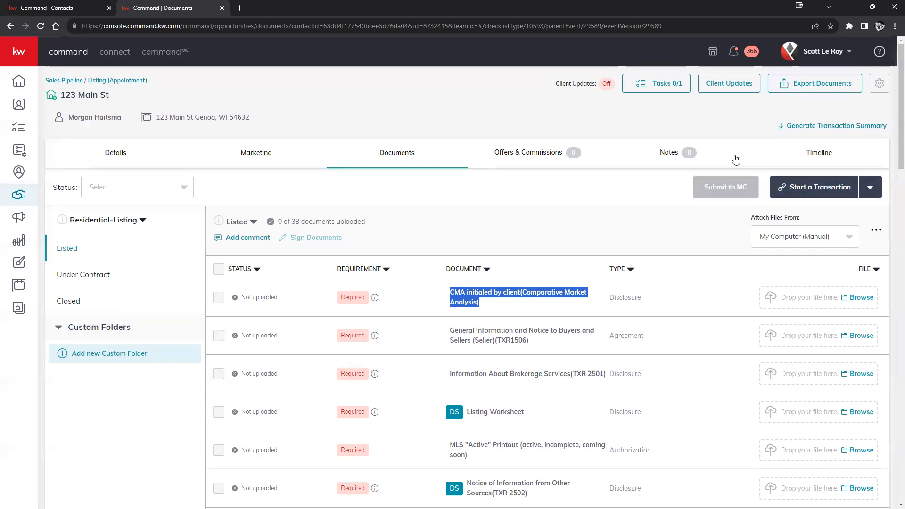
# Choose DocuSign from the Start a Transaction menu to create the transaction room
pyautogui.click(811, 57)
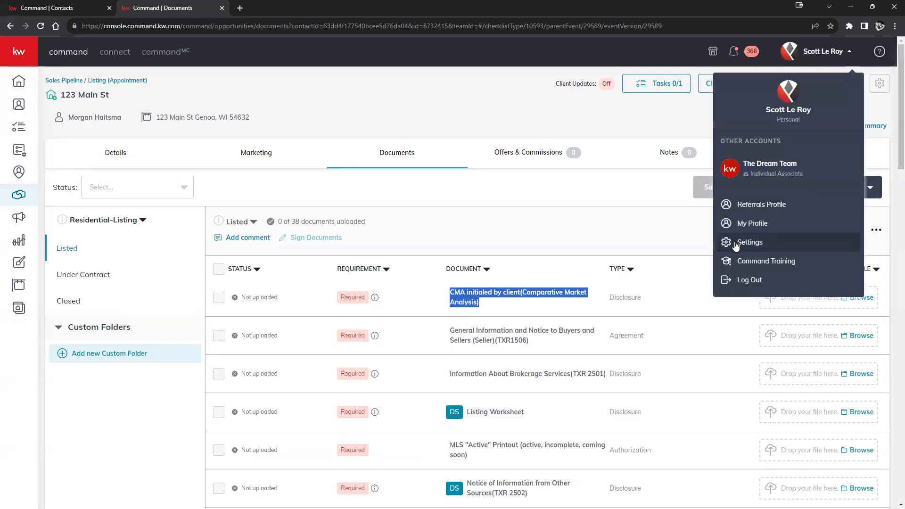
pyautogui.click(648, 235)
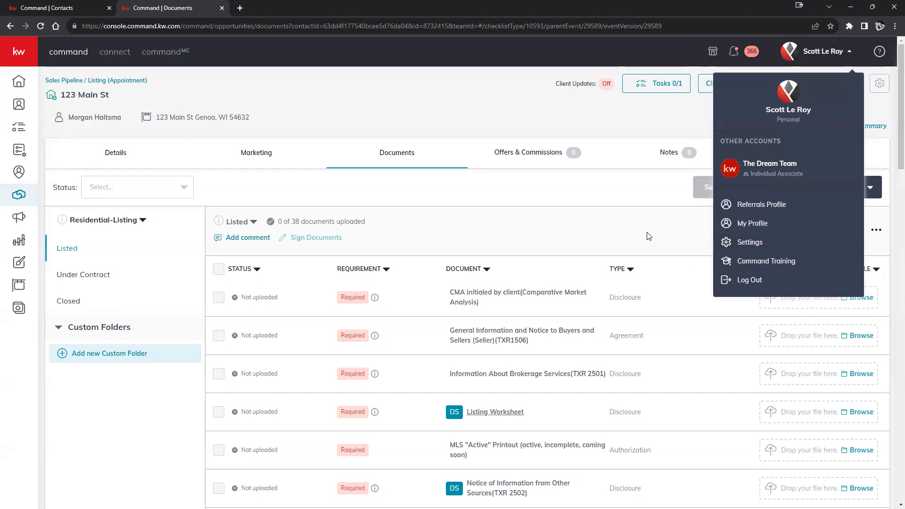
pyautogui.click(812, 190)
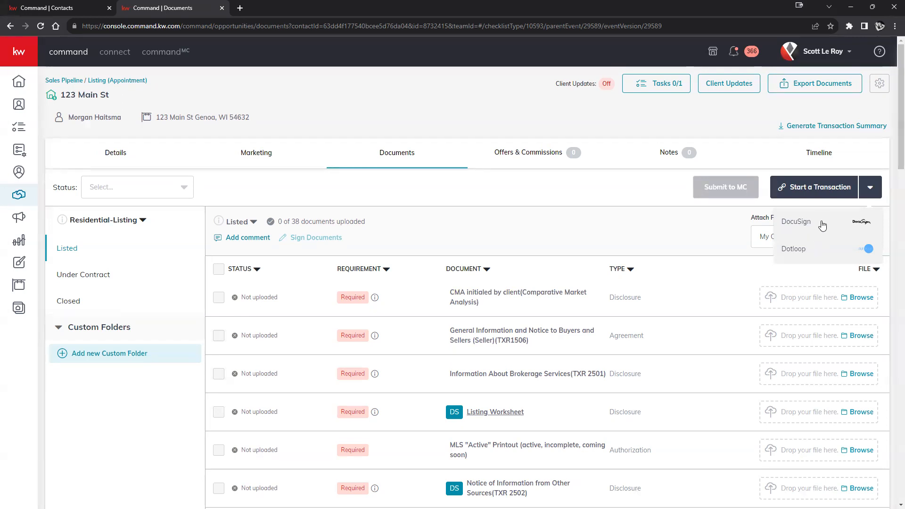
pyautogui.click(821, 230)
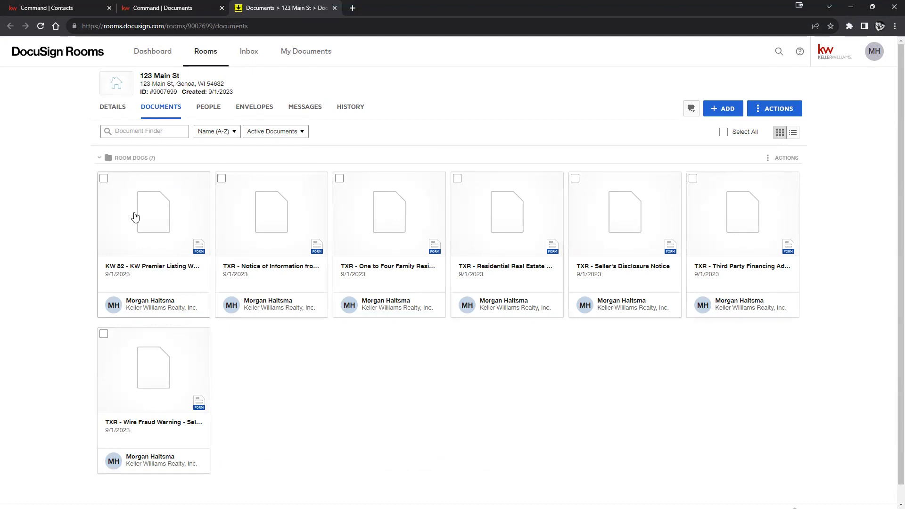
# Delete the KW 82 listing worksheet, Wire Fraud Warning and Notice of Information forms
pyautogui.click(105, 179)
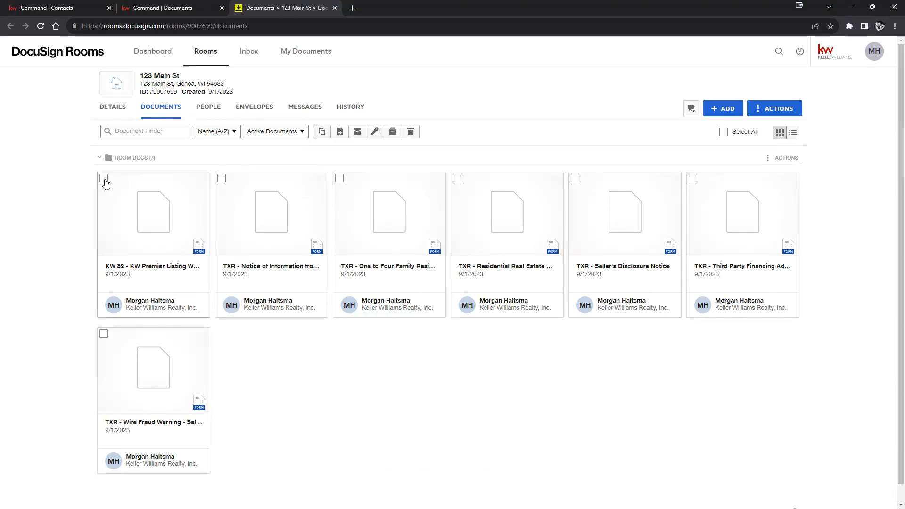
pyautogui.click(103, 334)
pyautogui.click(221, 179)
pyautogui.click(446, 131)
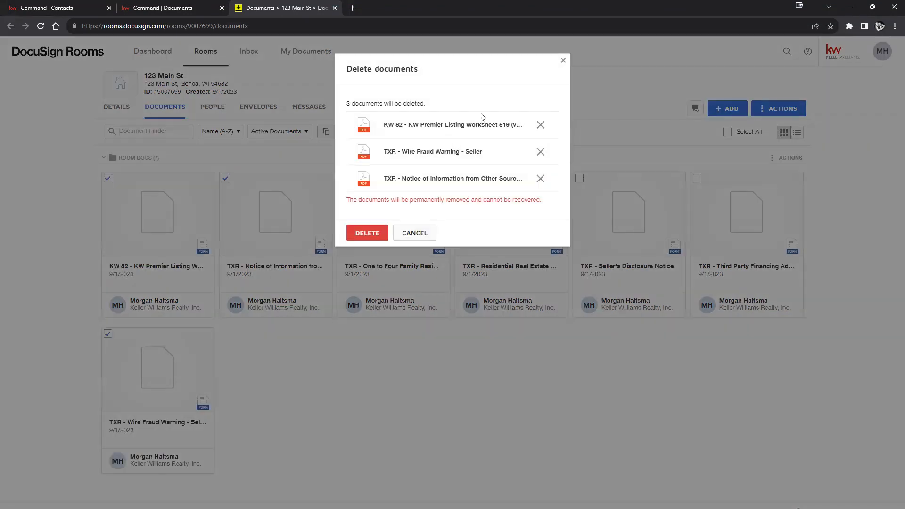
pyautogui.click(367, 233)
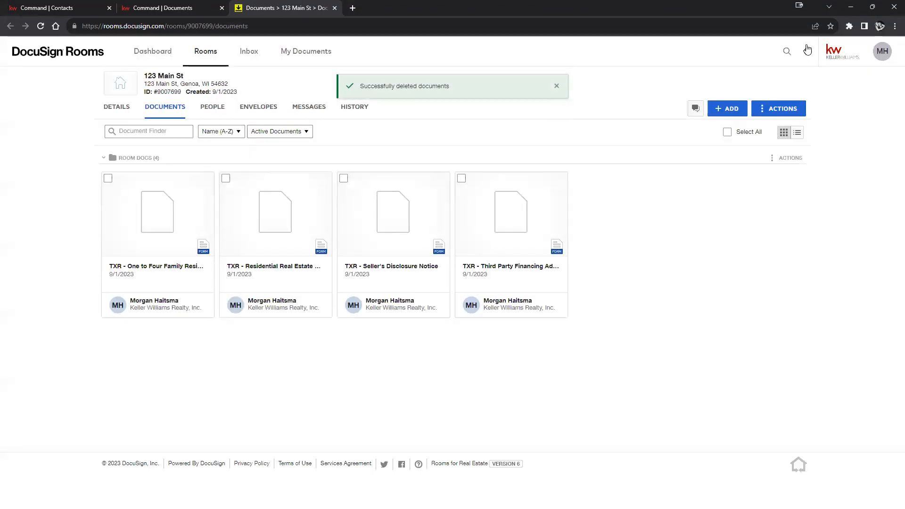
# Browse ADD > DocuSign Forms without adding any, then return to the KW Command documents tab
pyautogui.click(719, 111)
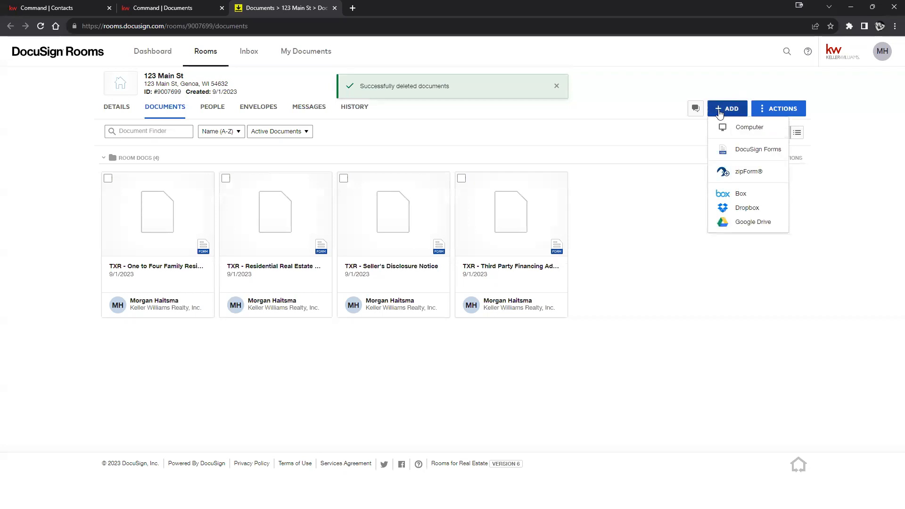
pyautogui.click(766, 152)
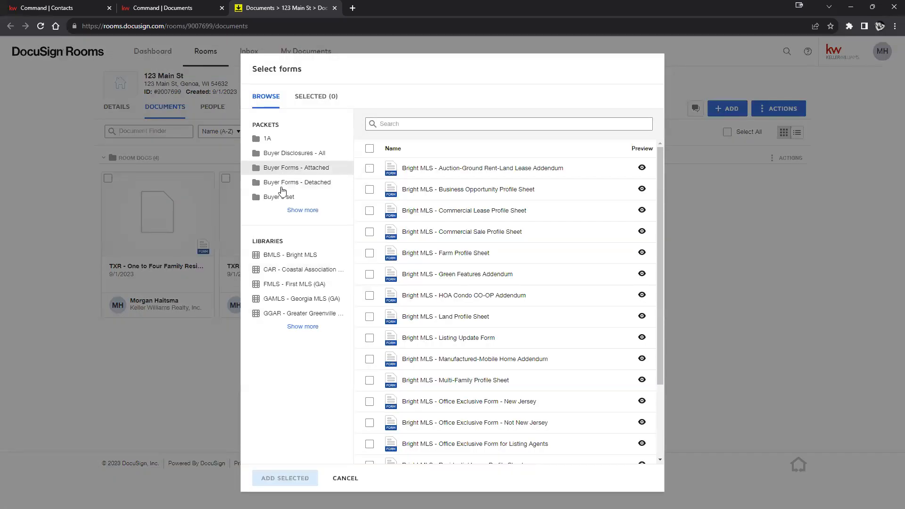
pyautogui.click(303, 326)
pyautogui.scroll(-3, 302, 324)
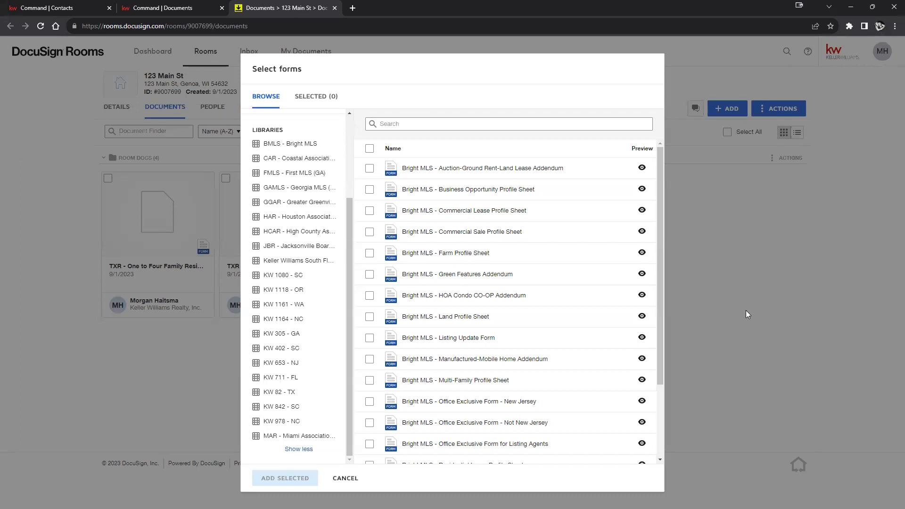
pyautogui.click(735, 329)
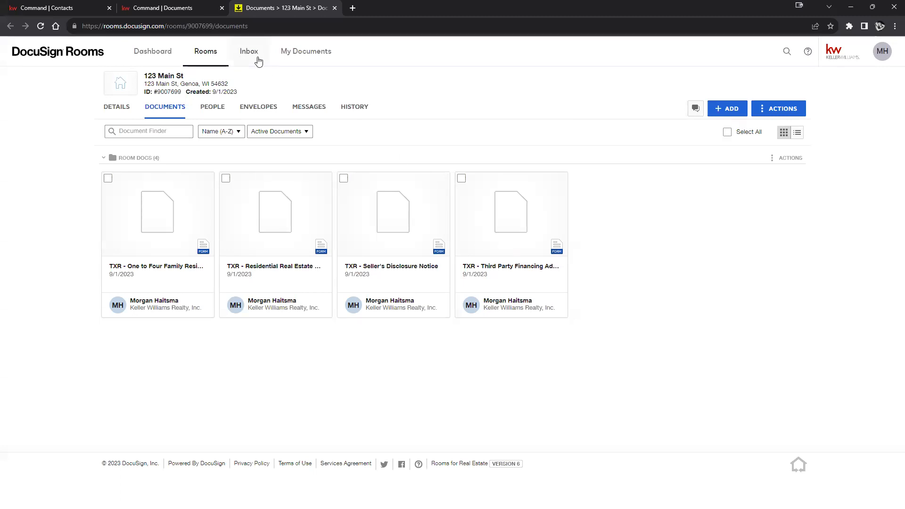
pyautogui.moveTo(144, 76); pyautogui.dragTo(228, 83)
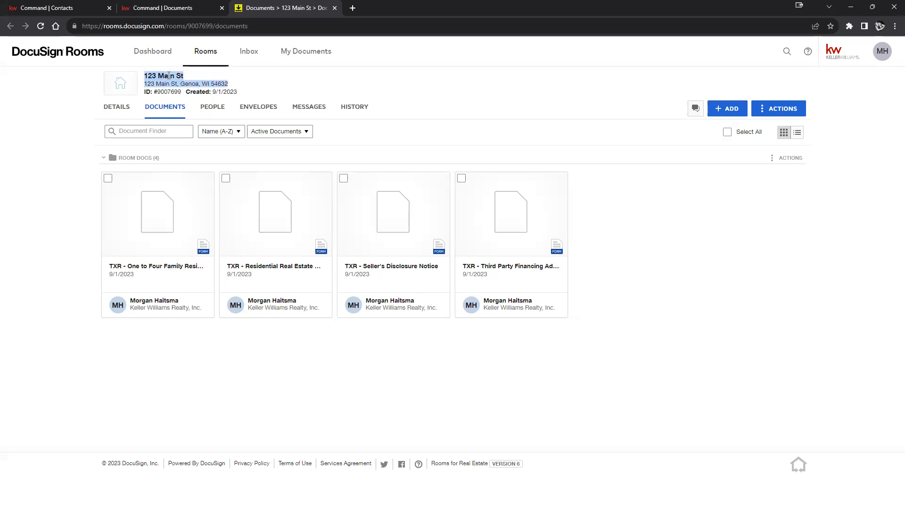
pyautogui.moveTo(144, 76); pyautogui.dragTo(192, 88)
pyautogui.click(136, 7)
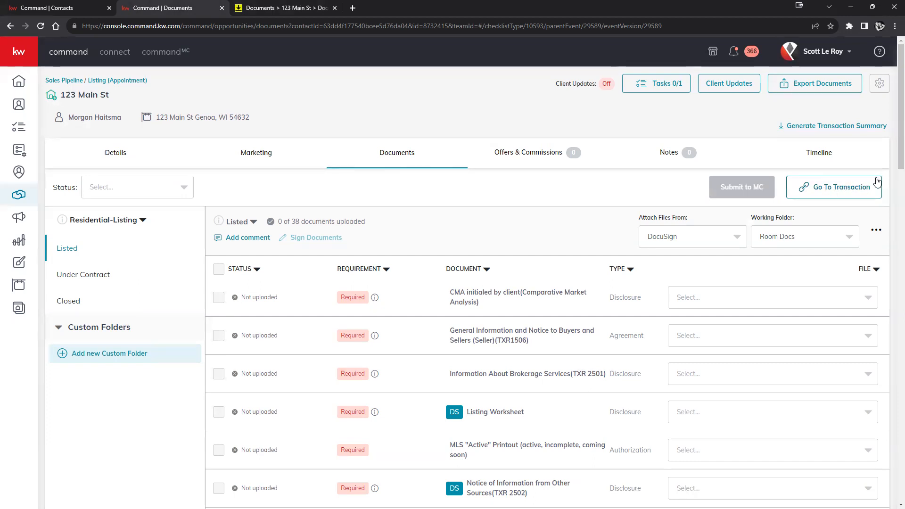
pyautogui.click(842, 63)
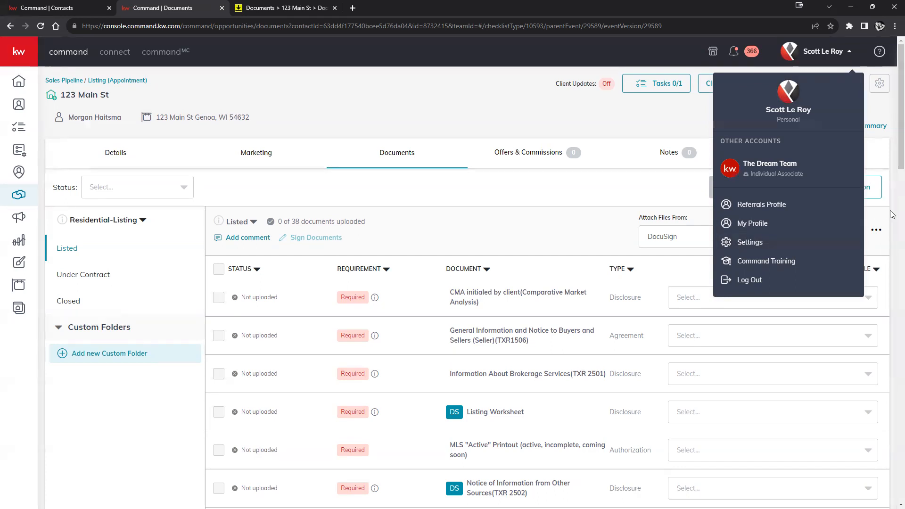
pyautogui.scroll(-9, 892, 213)
pyautogui.scroll(10, 892, 208)
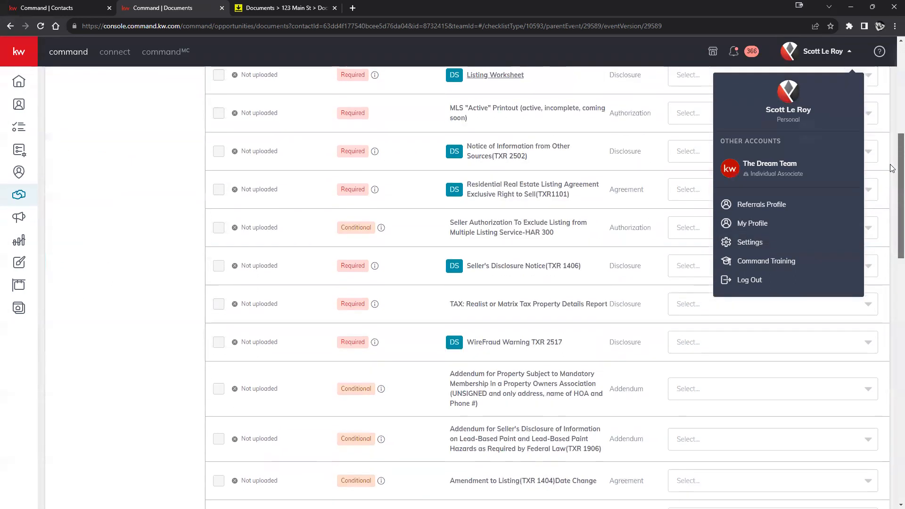
pyautogui.click(847, 53)
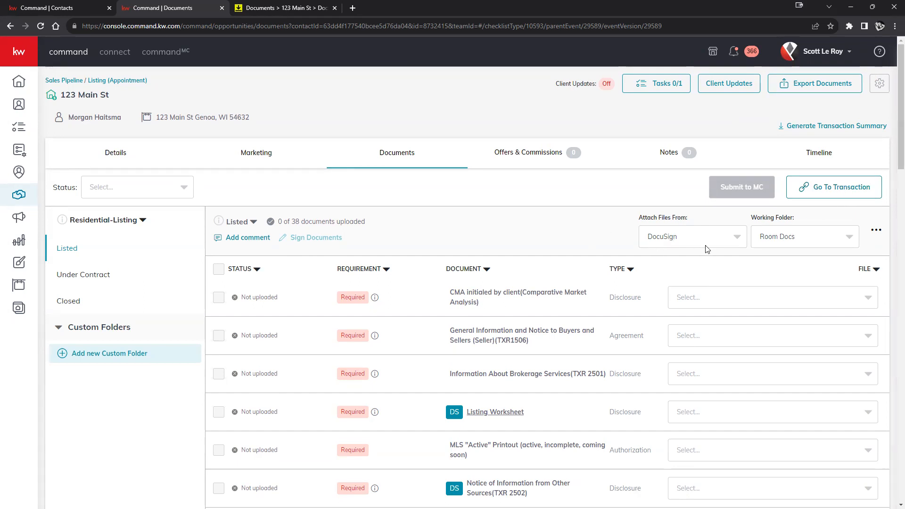
pyautogui.click(853, 300)
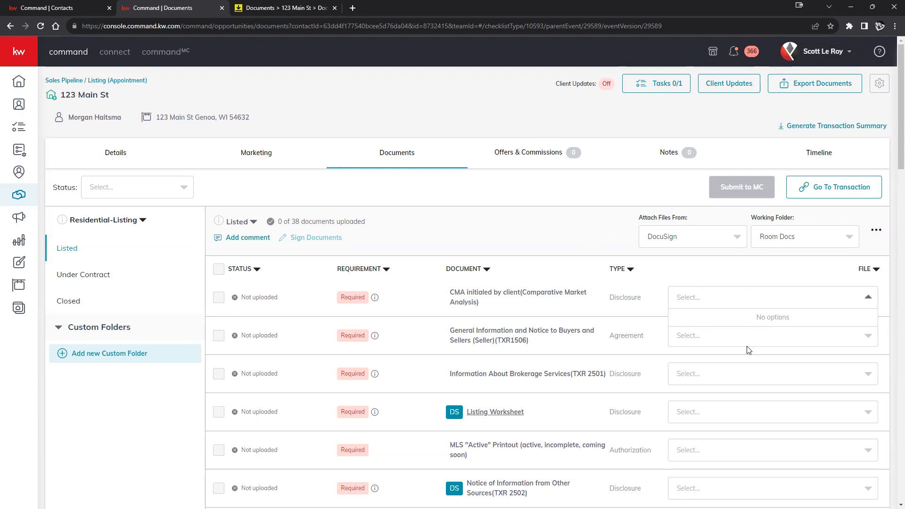
pyautogui.click(800, 268)
pyautogui.click(652, 230)
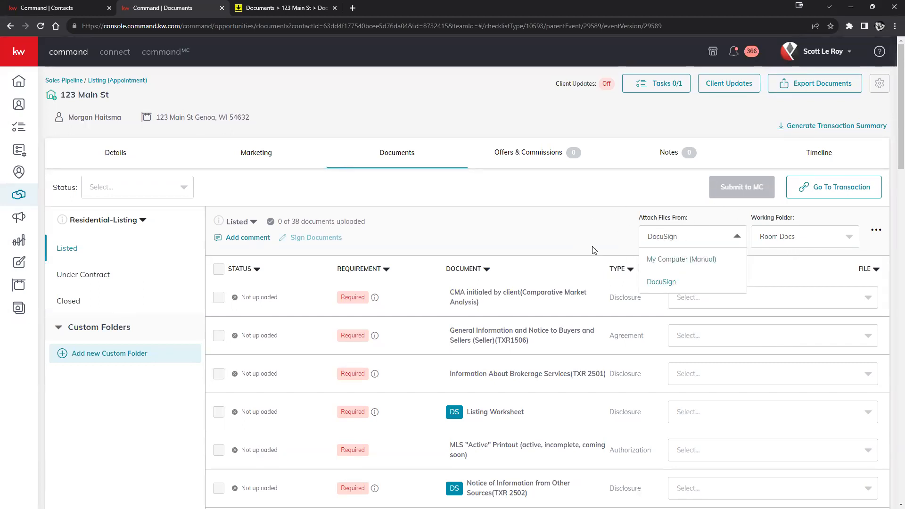
pyautogui.click(689, 260)
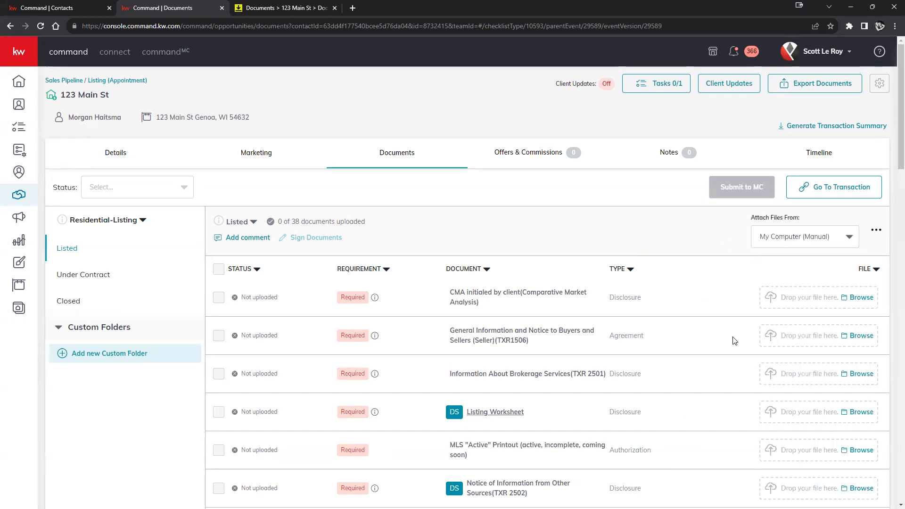
pyautogui.click(830, 235)
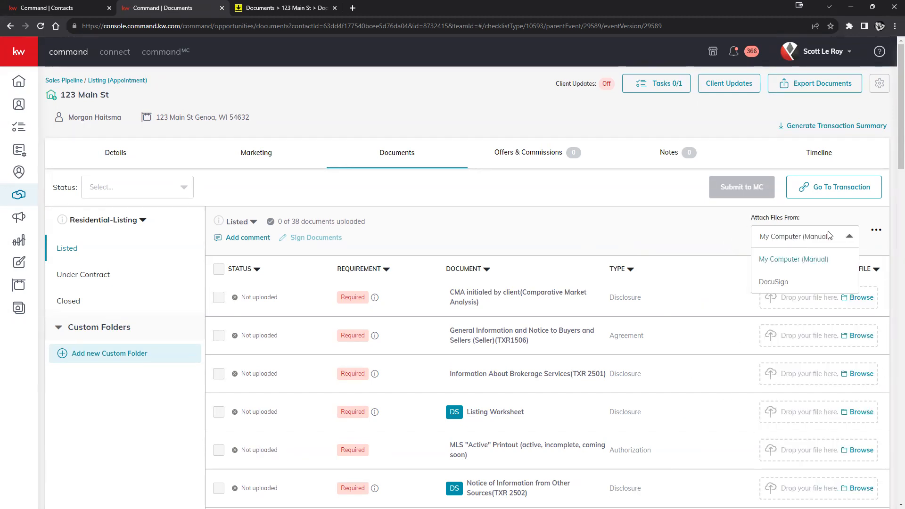
pyautogui.click(768, 282)
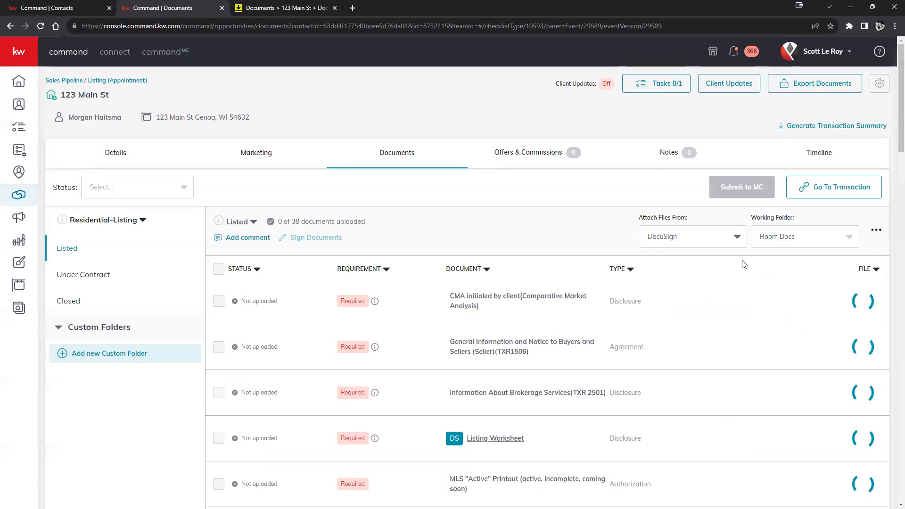
pyautogui.scroll(-7, 811, 358)
pyautogui.scroll(7, 796, 355)
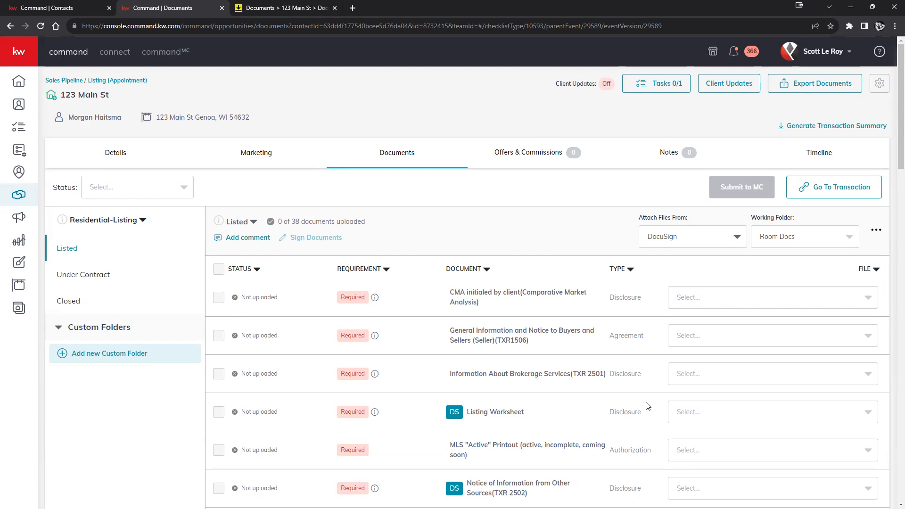
# Open the opportunity's Offers & Commissions tab
pyautogui.click(504, 159)
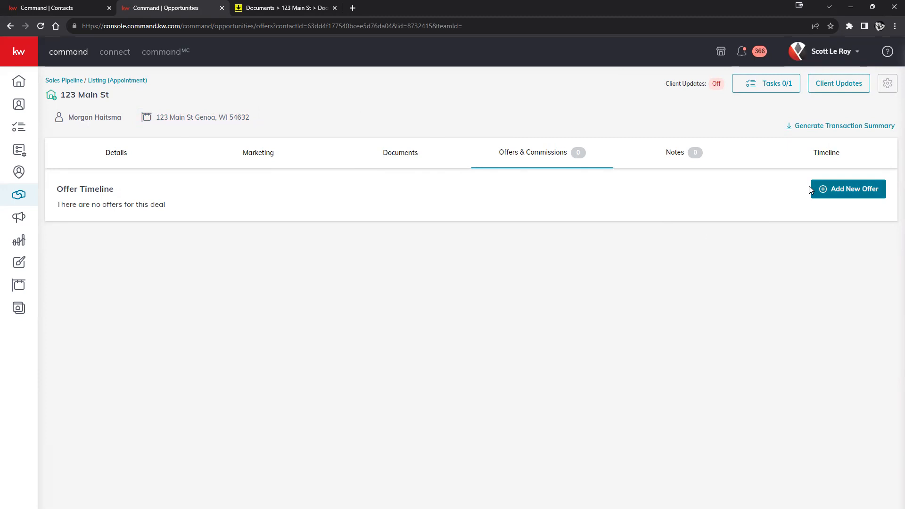
# Add a new offer, renaming 'Initial Offer' to the buyer's name plus 'Offer 9/01'
pyautogui.click(862, 187)
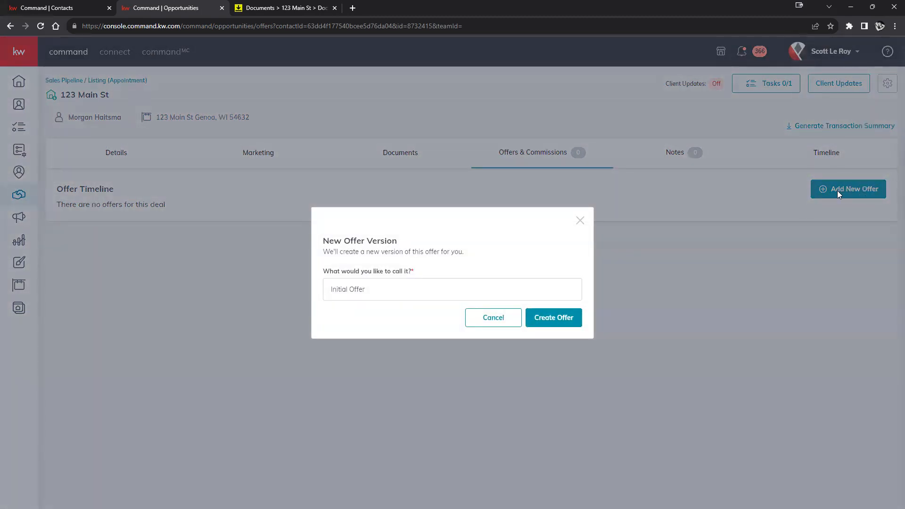
pyautogui.hotkey('ctrl', 'shift', 'Left')
pyautogui.hotkey('ctrl', 'shift', 'Left')
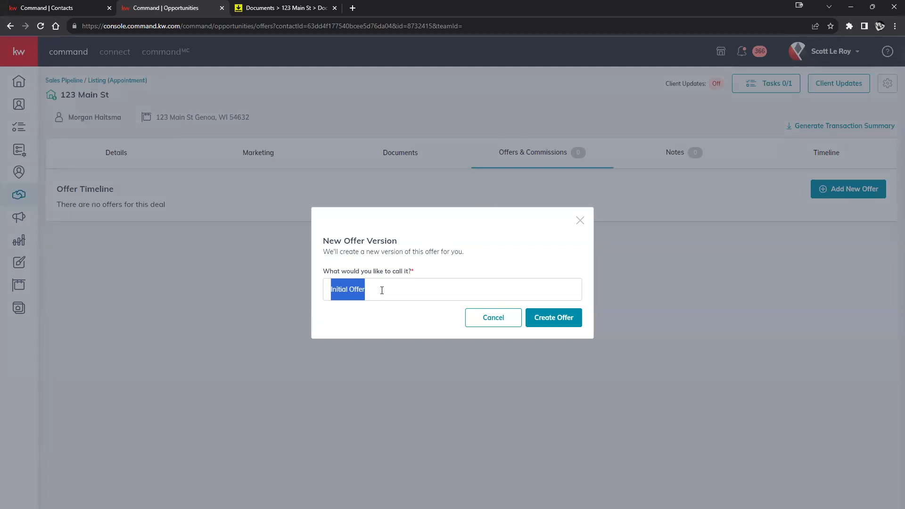
pyautogui.write('John Smith')
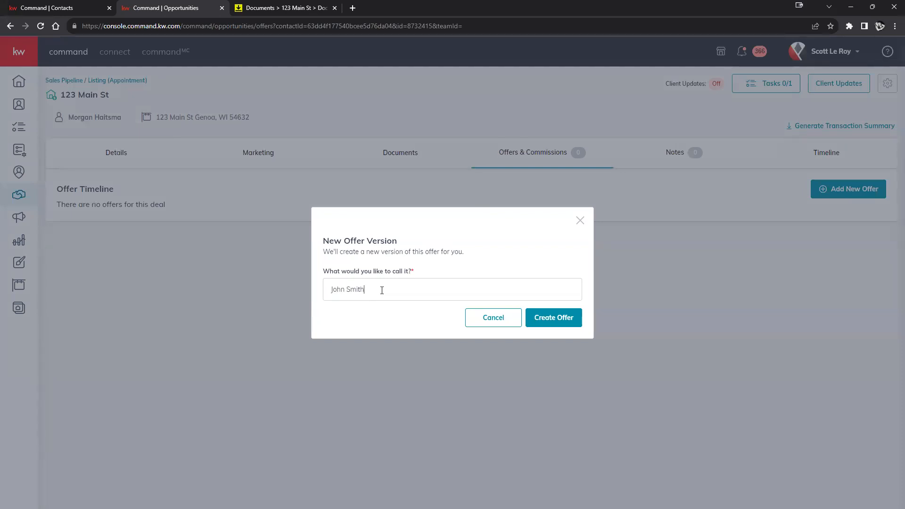
pyautogui.write(' Offer 9/01')
pyautogui.click(553, 322)
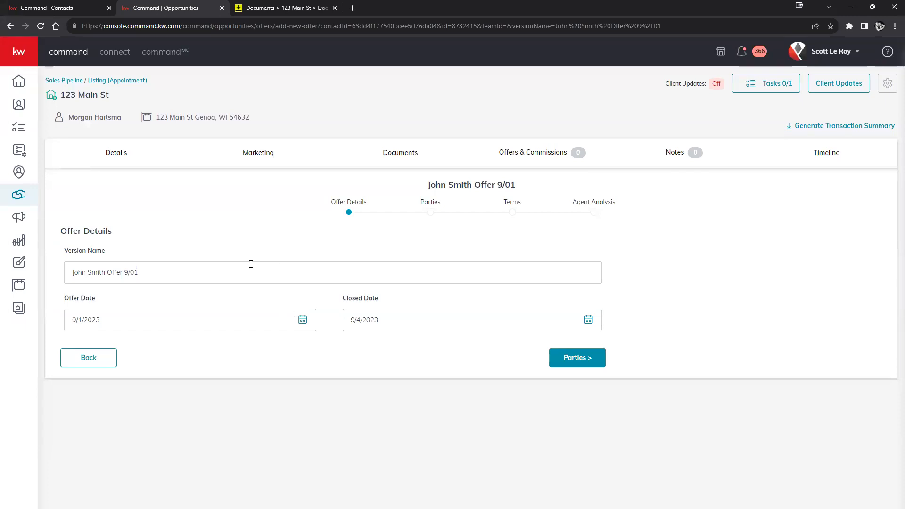
# Remove the buyer's name from the start of the offer version name
pyautogui.moveTo(167, 273); pyautogui.dragTo(33, 272)
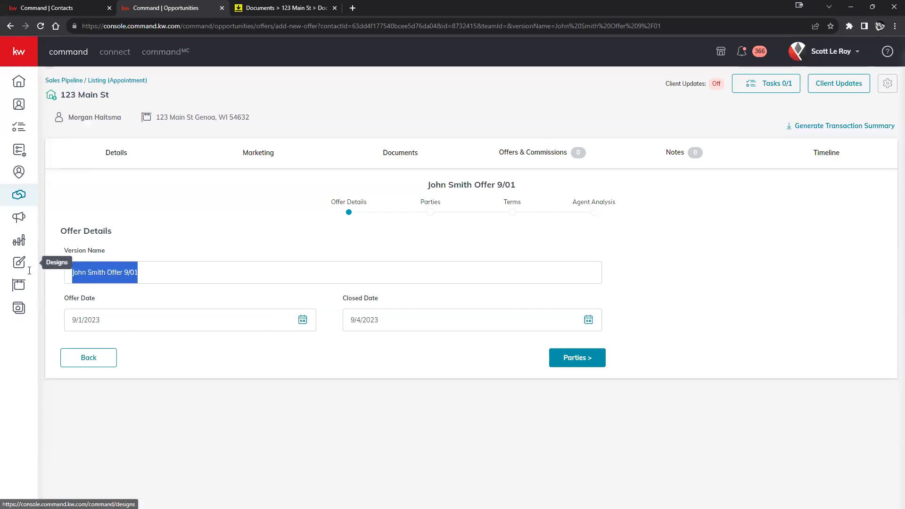
pyautogui.click(146, 272)
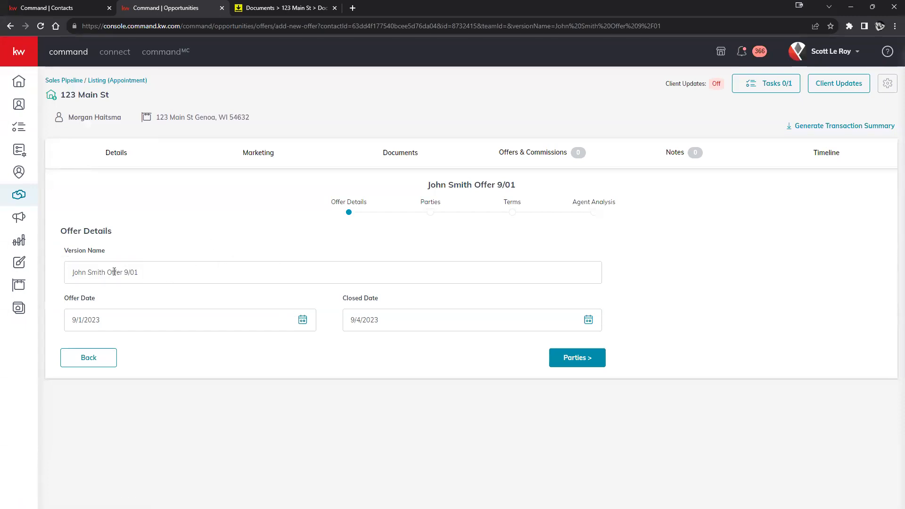
pyautogui.moveTo(108, 272); pyautogui.dragTo(30, 280)
pyautogui.press('BackSpace')
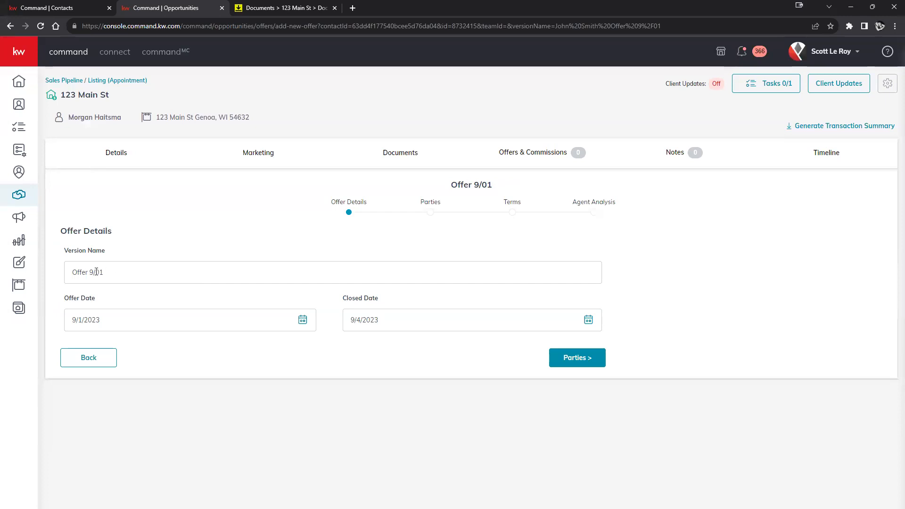
pyautogui.write('for 123 Main st')
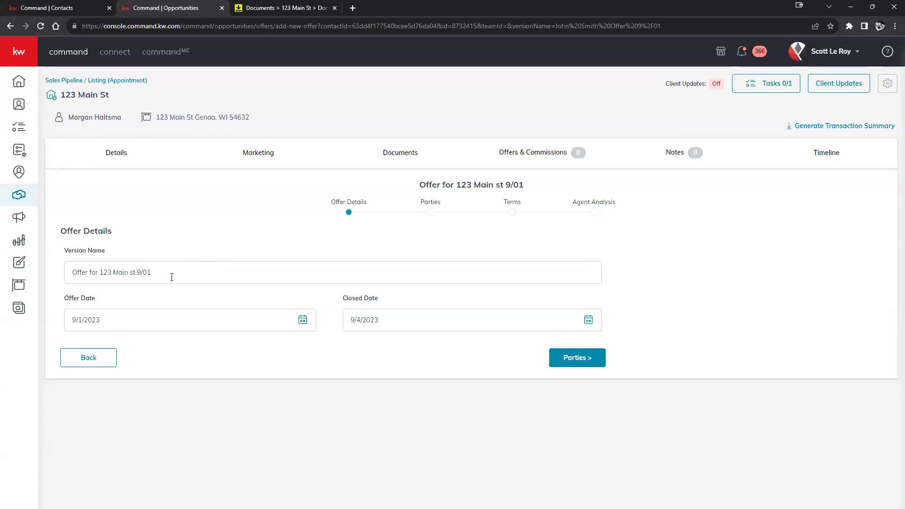
# Replace the version name's prefix so it reads 'Offer 9/01', fixing the misspelling
pyautogui.moveTo(121, 97); pyautogui.dragTo(60, 95)
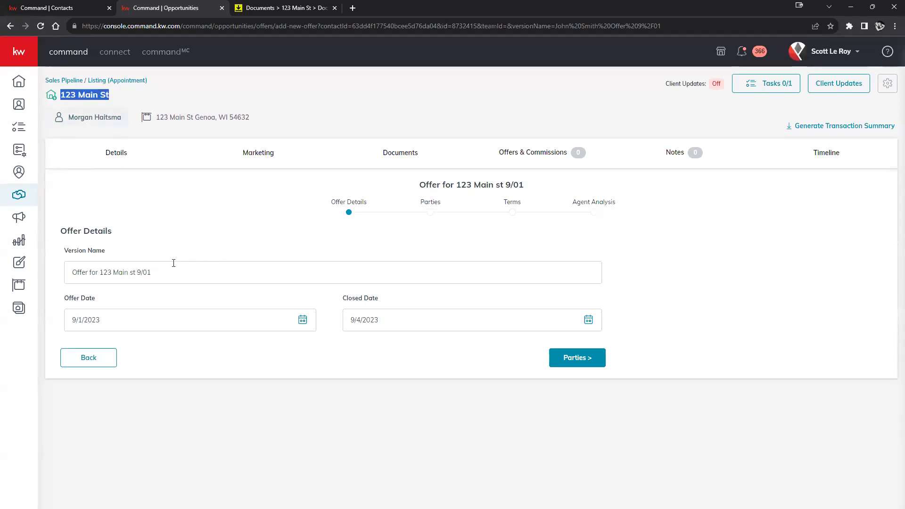
pyautogui.click(136, 272)
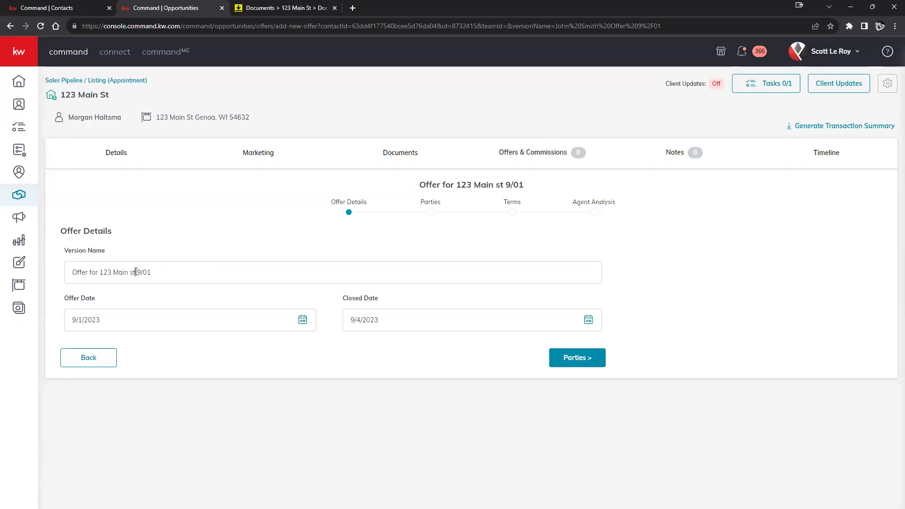
pyautogui.moveTo(136, 272); pyautogui.dragTo(72, 281)
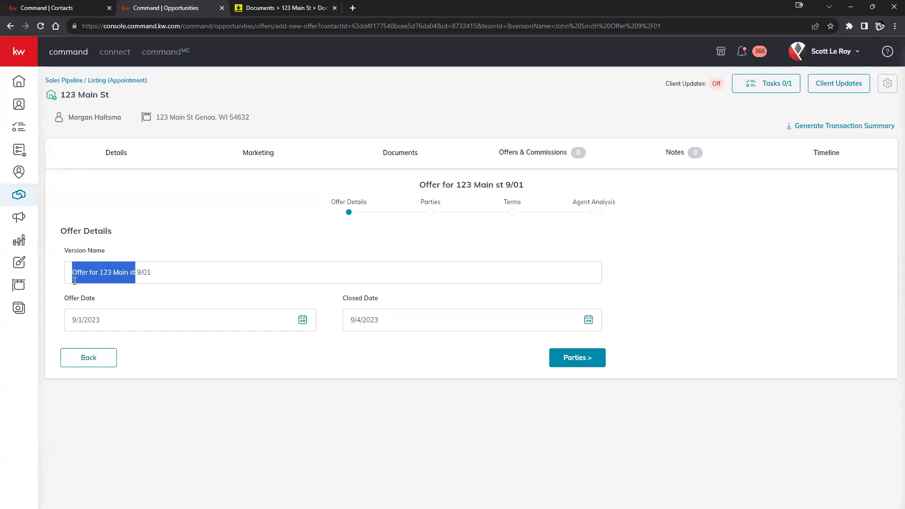
pyautogui.press('BackSpace')
pyautogui.write('Offier')
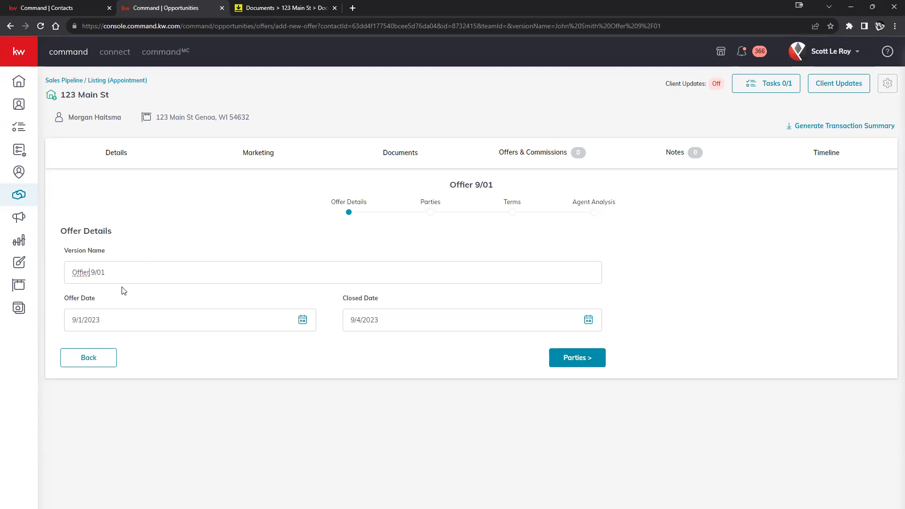
pyautogui.rightClick(81, 275)
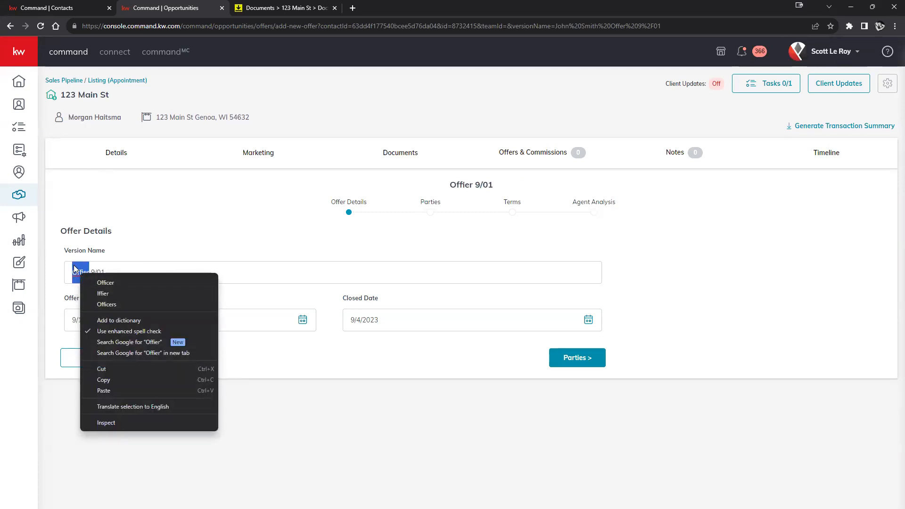
pyautogui.click(83, 268)
pyautogui.press('BackSpace')
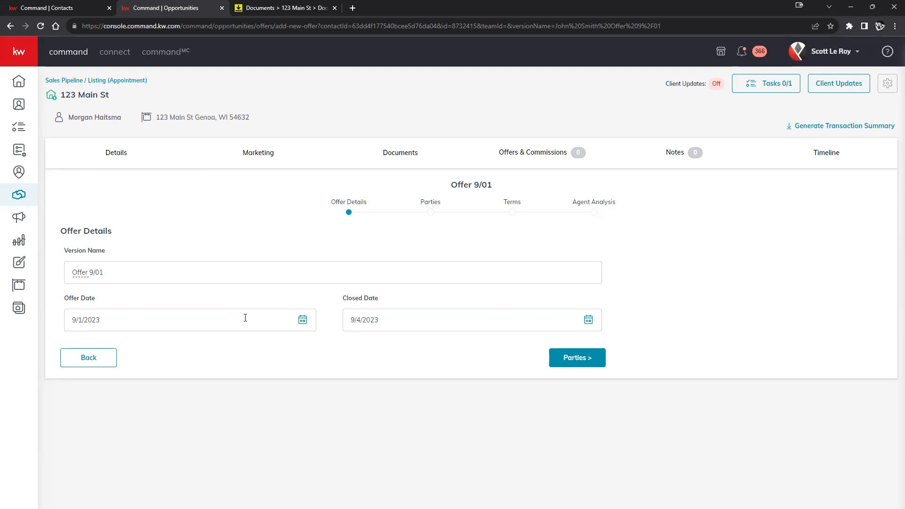
# Set the closed date to September 3, 2023 and continue to the Parties step
pyautogui.click(302, 320)
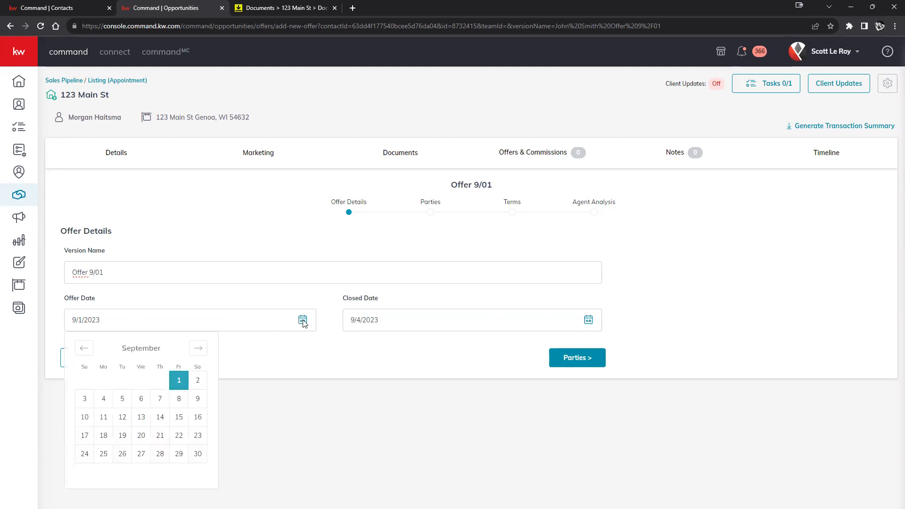
pyautogui.click(585, 319)
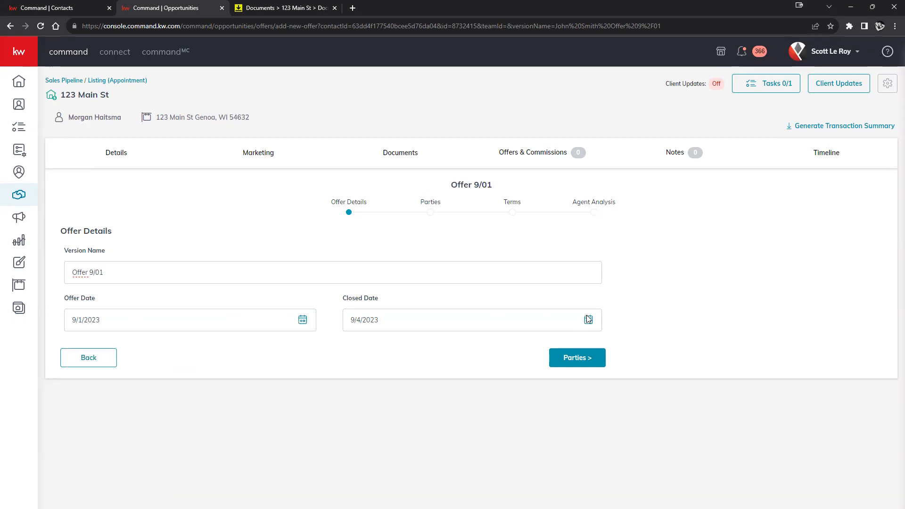
pyautogui.click(586, 316)
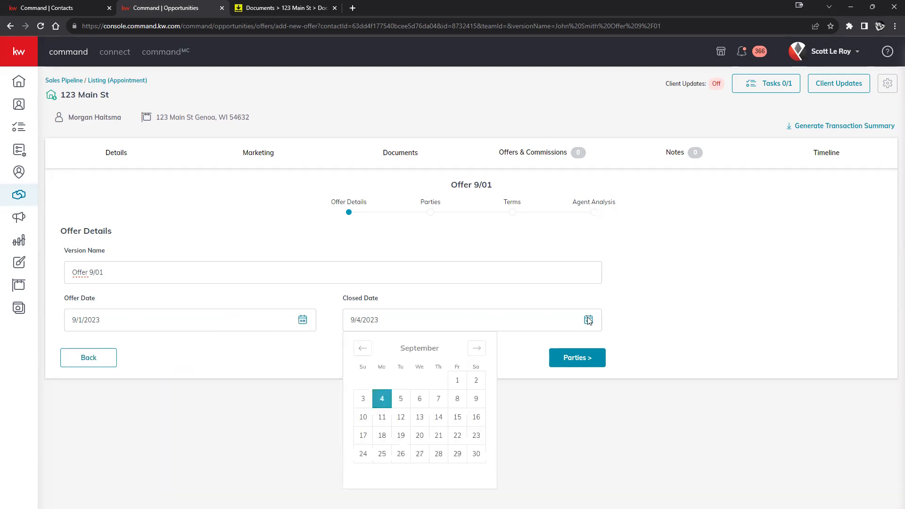
pyautogui.click(368, 399)
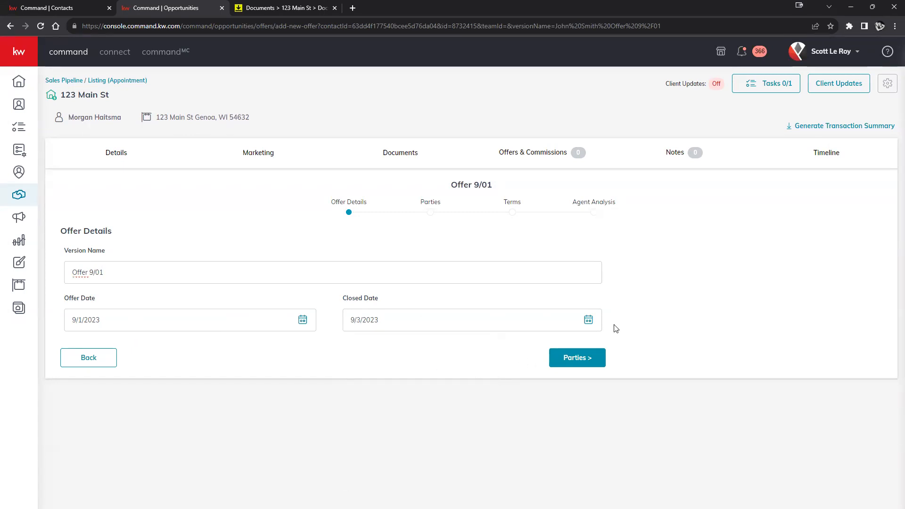
pyautogui.moveTo(323, 201); pyautogui.dragTo(565, 202)
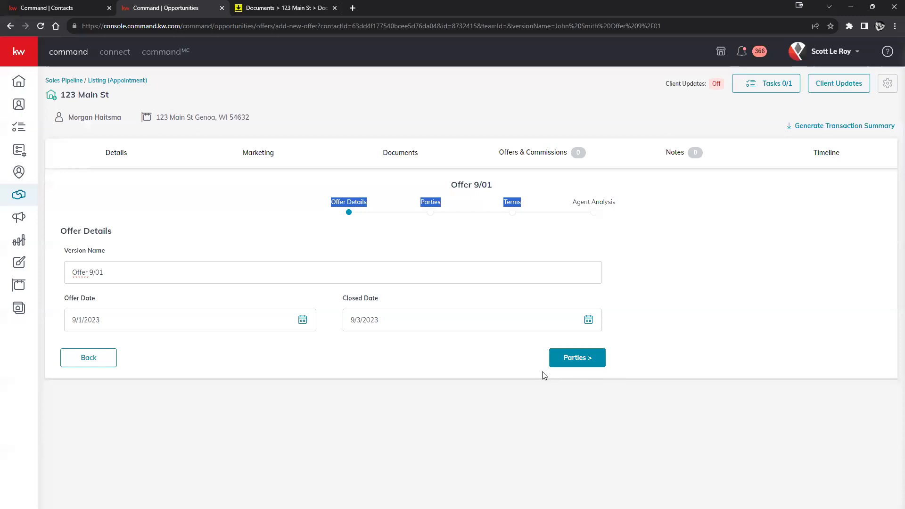
pyautogui.click(297, 211)
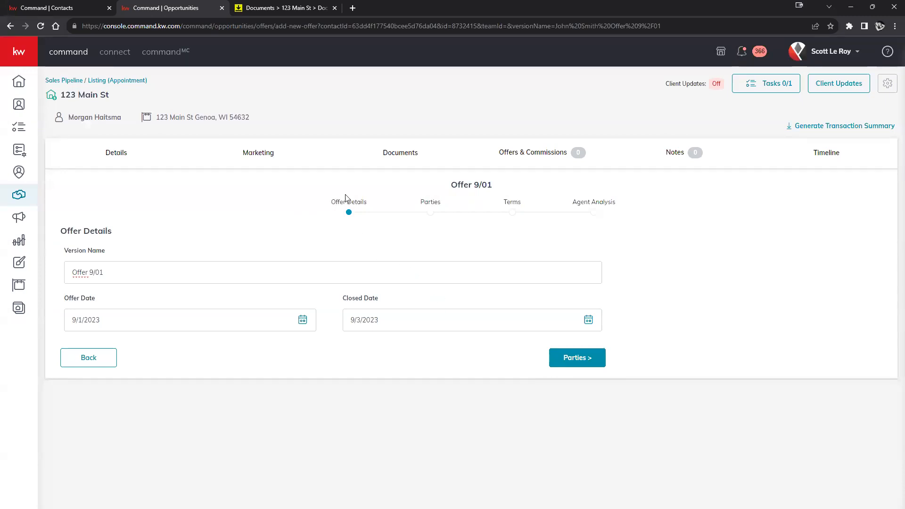
pyautogui.click(588, 359)
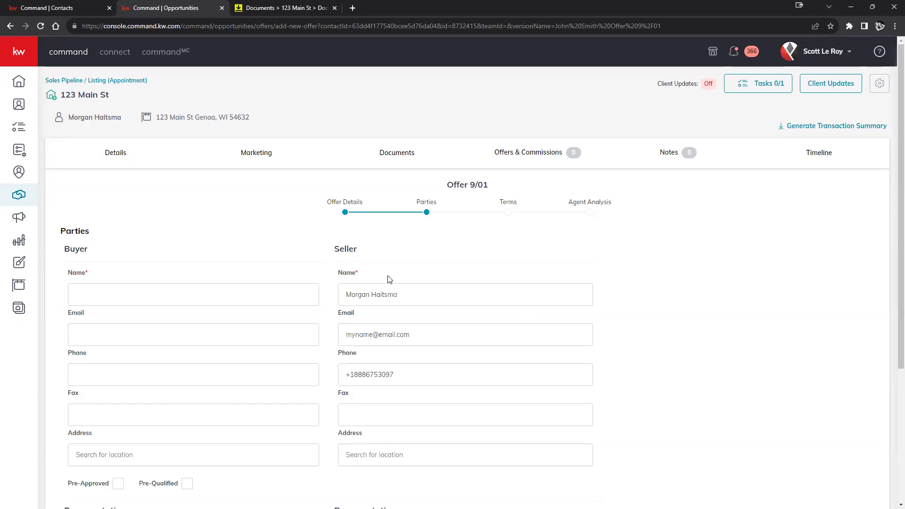
pyautogui.scroll(-3, 406, 272)
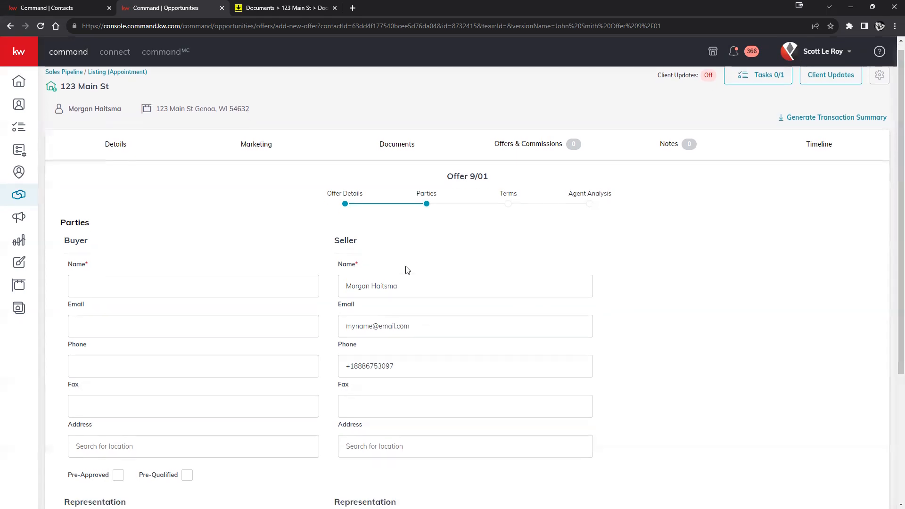
pyautogui.scroll(1, 413, 270)
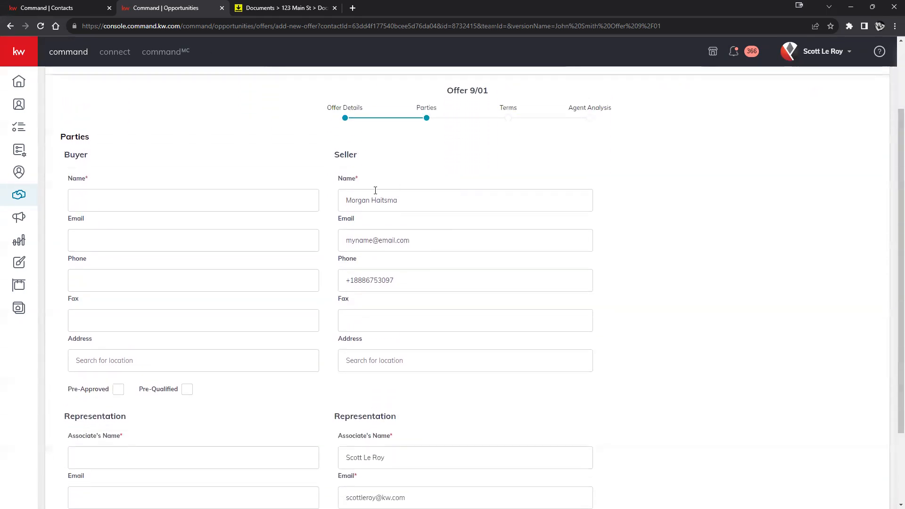
pyautogui.scroll(2, 370, 226)
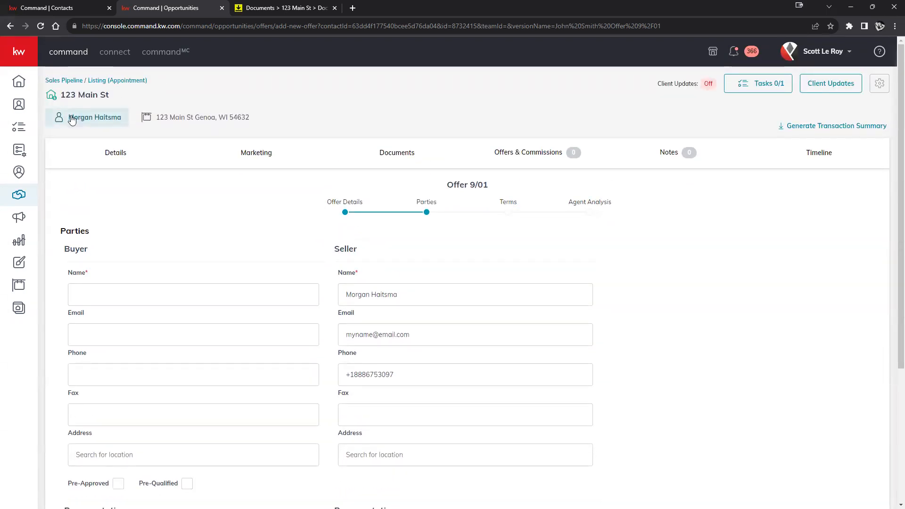
pyautogui.scroll(-3, 672, 289)
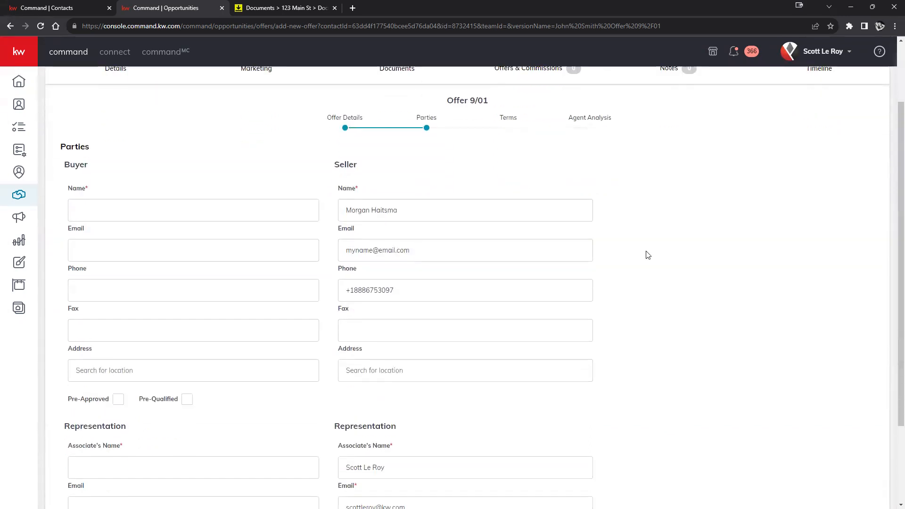
pyautogui.scroll(-1, 613, 250)
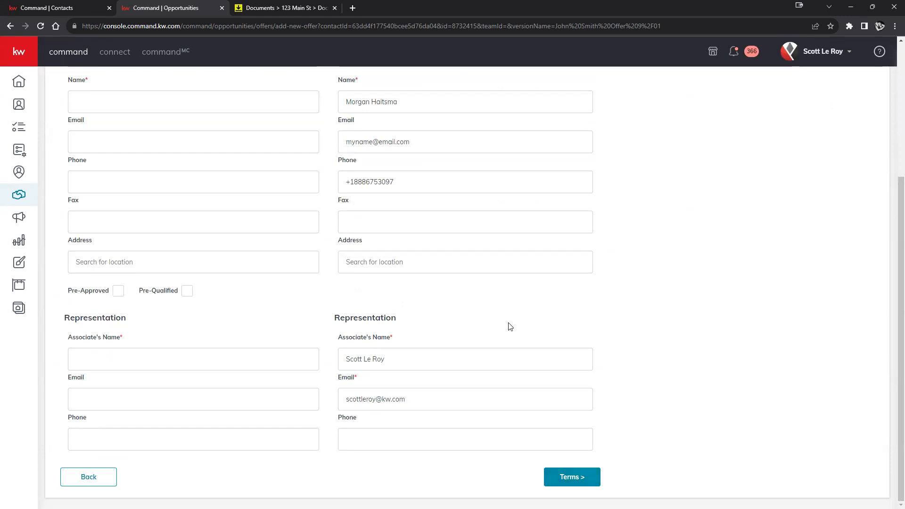
pyautogui.click(835, 51)
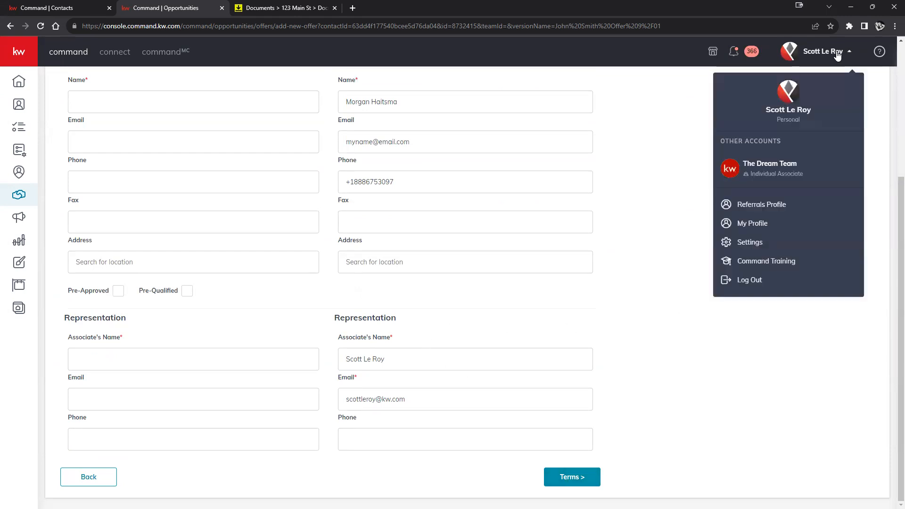
pyautogui.click(532, 297)
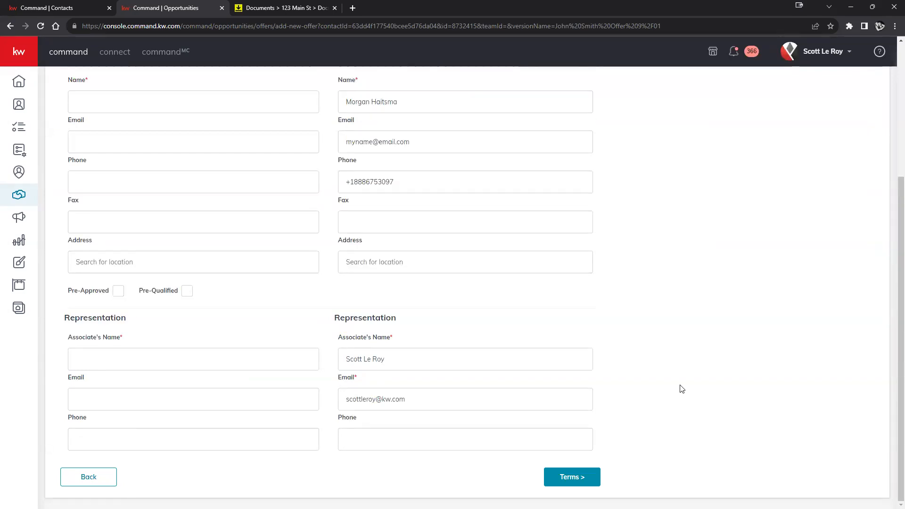
pyautogui.scroll(2, 682, 388)
pyautogui.scroll(-2, 681, 389)
pyautogui.scroll(4, 107, 333)
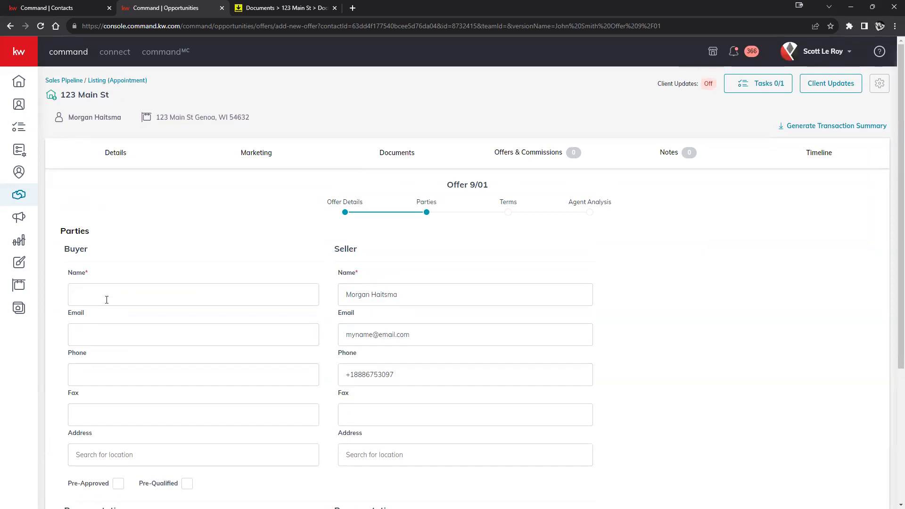
# Finish the buyer's name and paste the seller associate's name into the buyer's Associate's Name
pyautogui.write('mith')
pyautogui.scroll(-2, 99, 317)
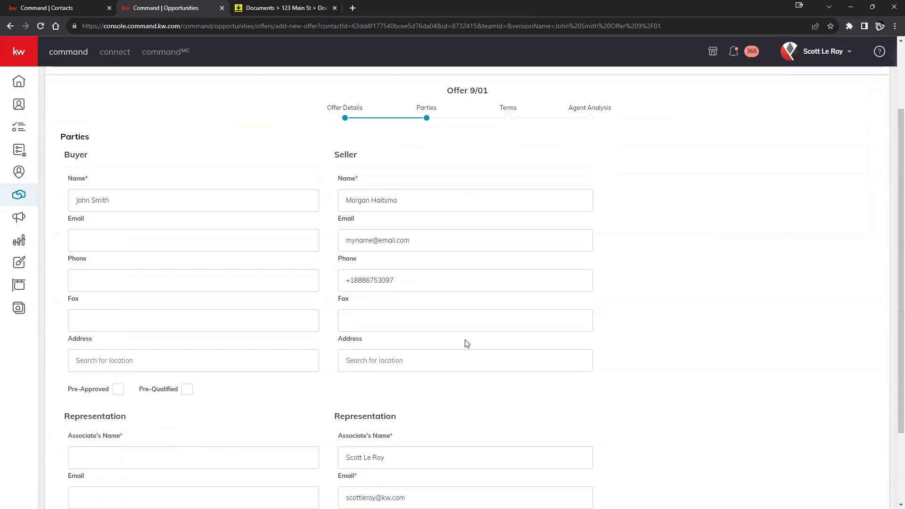
pyautogui.scroll(-2, 464, 341)
pyautogui.moveTo(346, 363); pyautogui.dragTo(384, 363)
pyautogui.rightClick(357, 360)
pyautogui.click(395, 228)
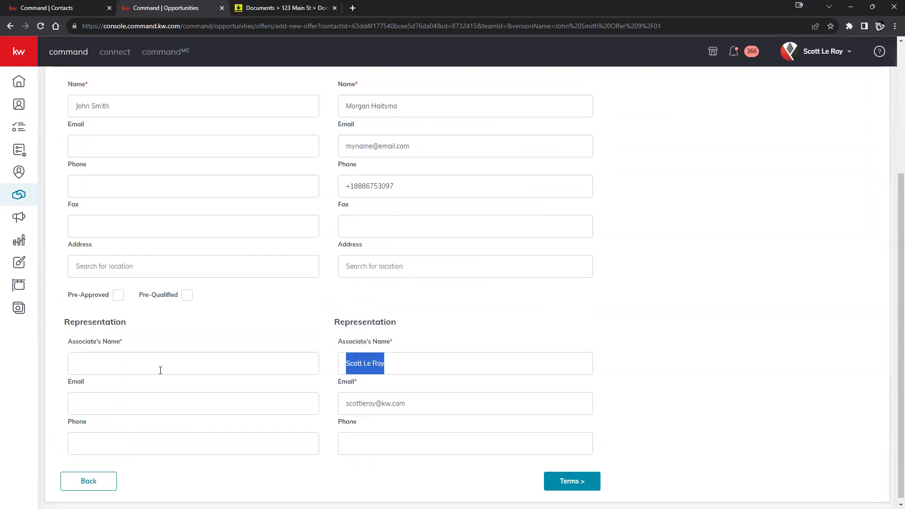
pyautogui.click(174, 368)
pyautogui.rightClick(173, 365)
pyautogui.click(184, 289)
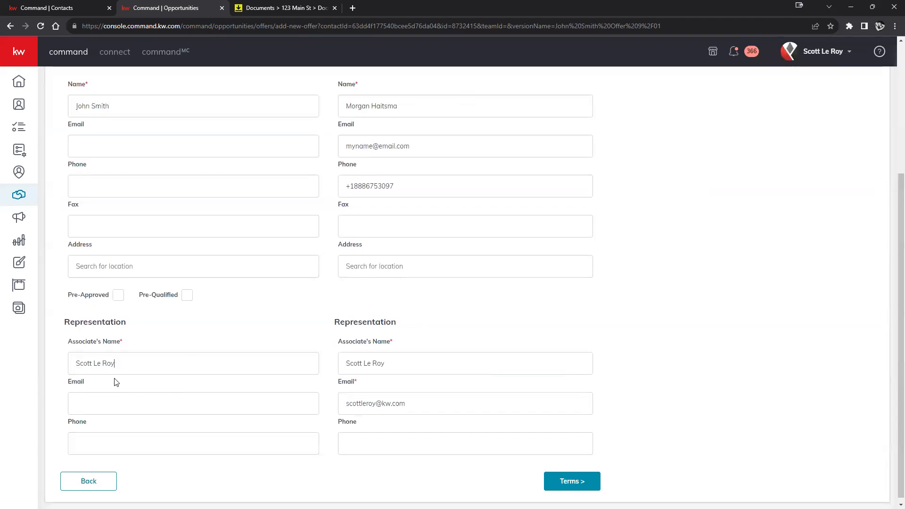
# Retype the buyer associate's first name and advance the offer to the Terms step
pyautogui.moveTo(92, 363); pyautogui.dragTo(60, 366)
pyautogui.write('Rick')
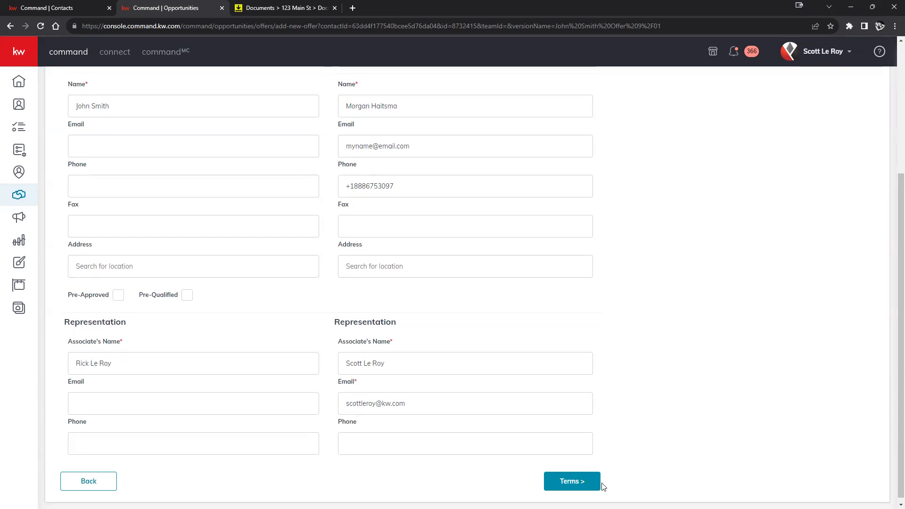
pyautogui.scroll(1, 616, 474)
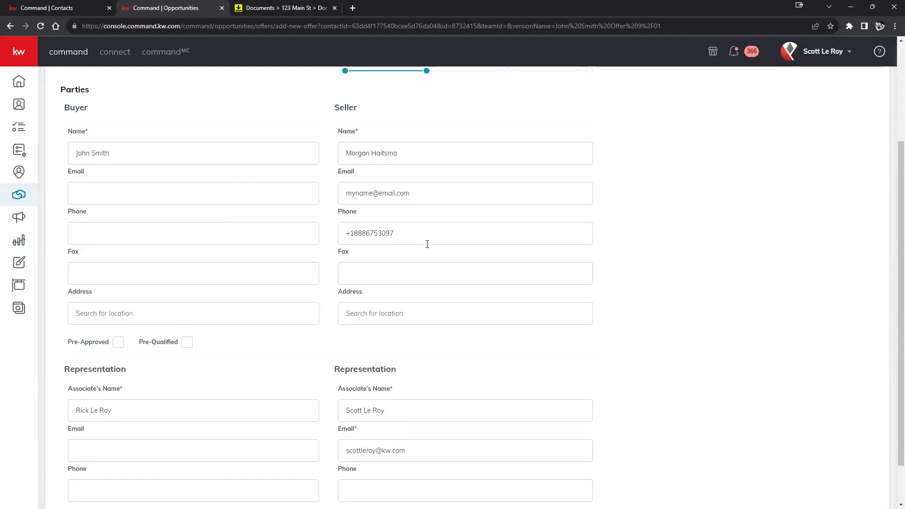
pyautogui.scroll(-1, 427, 243)
pyautogui.click(556, 476)
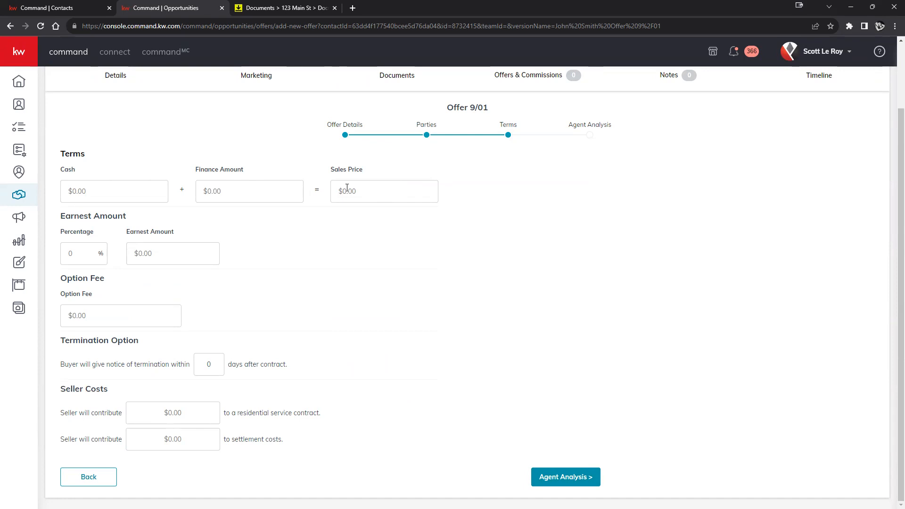
# Enter $75,000 cash and a $550,000 finance amount, giving a $625,000 sales price
pyautogui.click(132, 188)
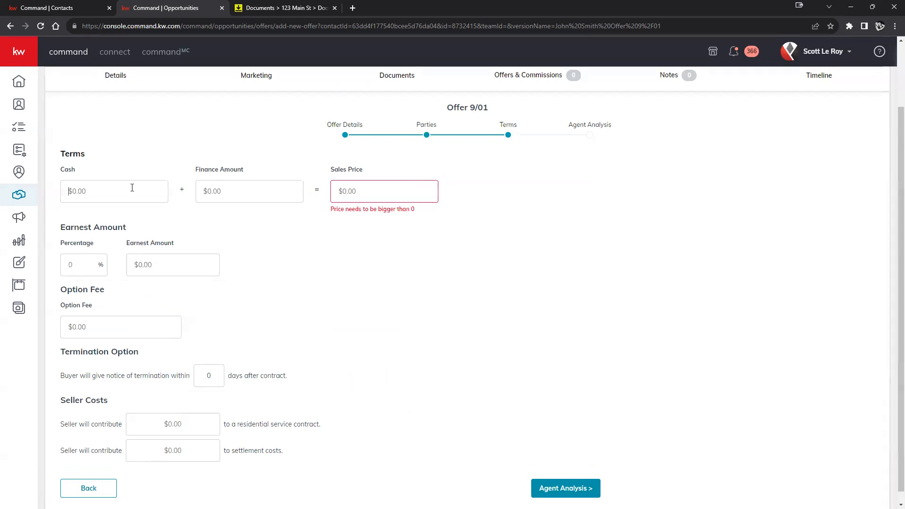
pyautogui.write('750000')
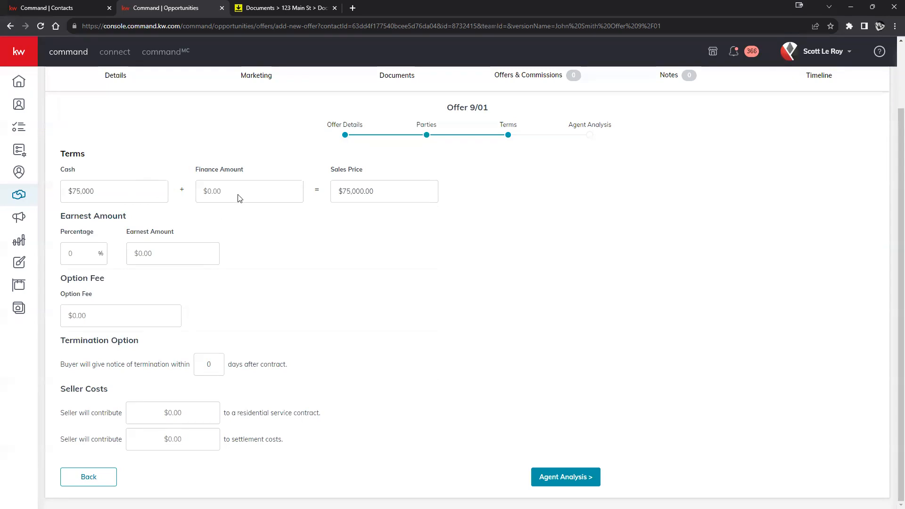
pyautogui.click(239, 191)
pyautogui.write('550,00')
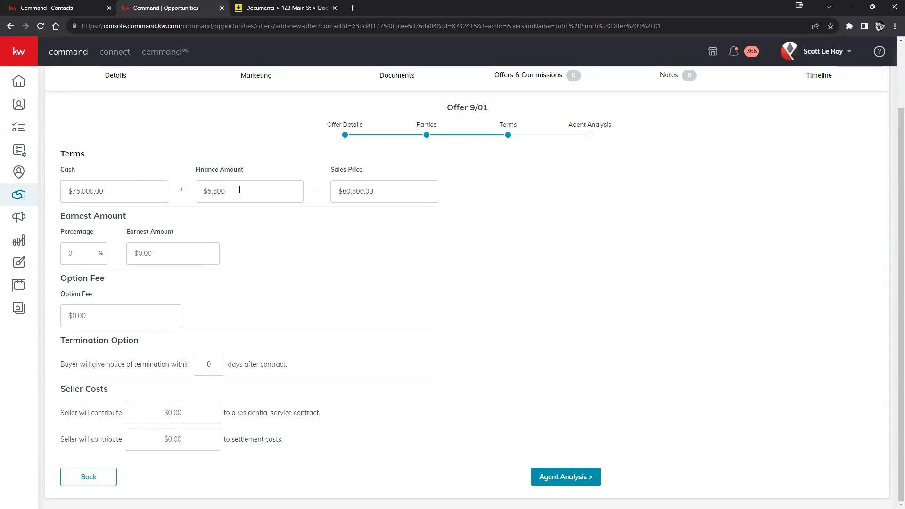
pyautogui.write('0')
pyautogui.click(356, 251)
# Set the termination notice period to 3 days
pyautogui.click(148, 315)
pyautogui.moveTo(60, 340); pyautogui.dragTo(195, 354)
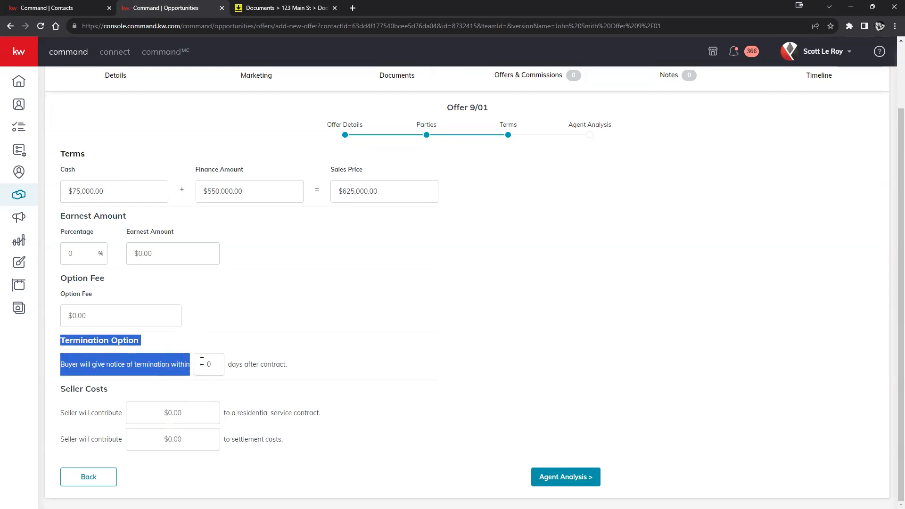
pyautogui.doubleClick(209, 363)
pyautogui.write('3')
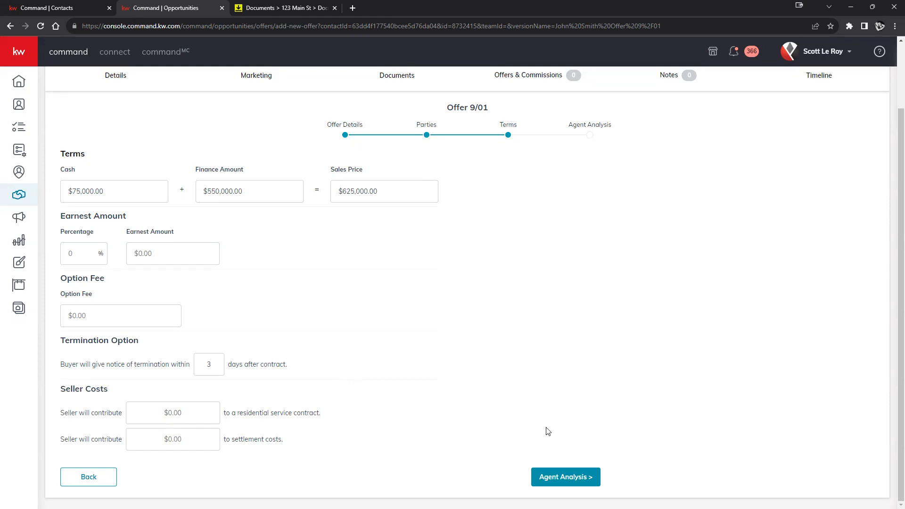
pyautogui.moveTo(66, 389); pyautogui.dragTo(296, 433)
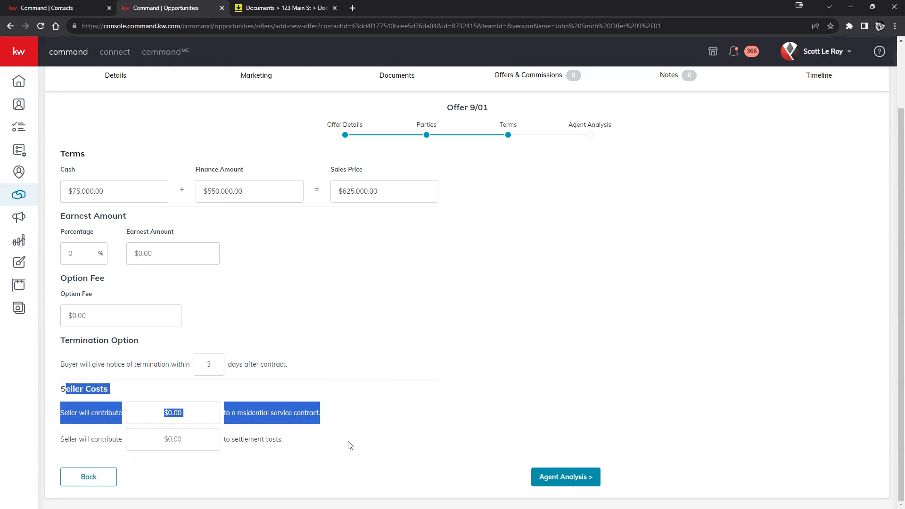
pyautogui.click(521, 432)
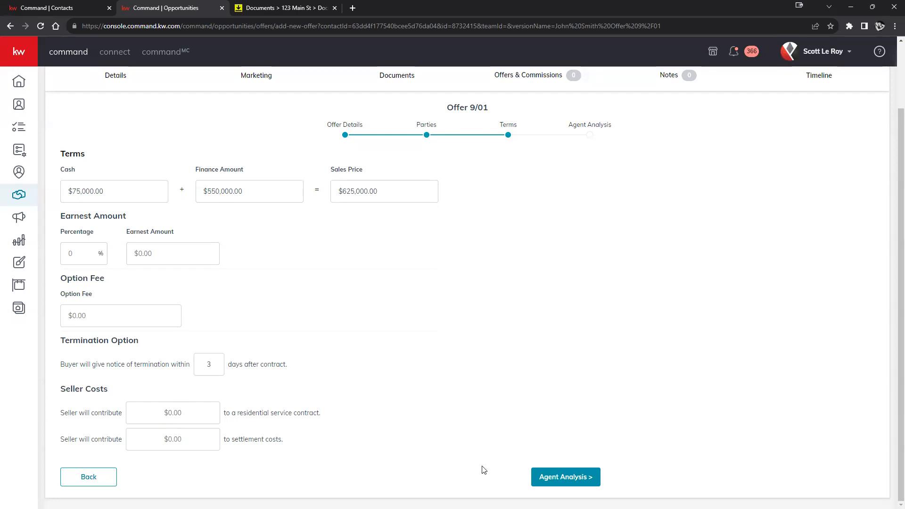
# Save Offer 9/01 from Agent Analysis, then add a new offer version named Initial Offer
pyautogui.click(566, 478)
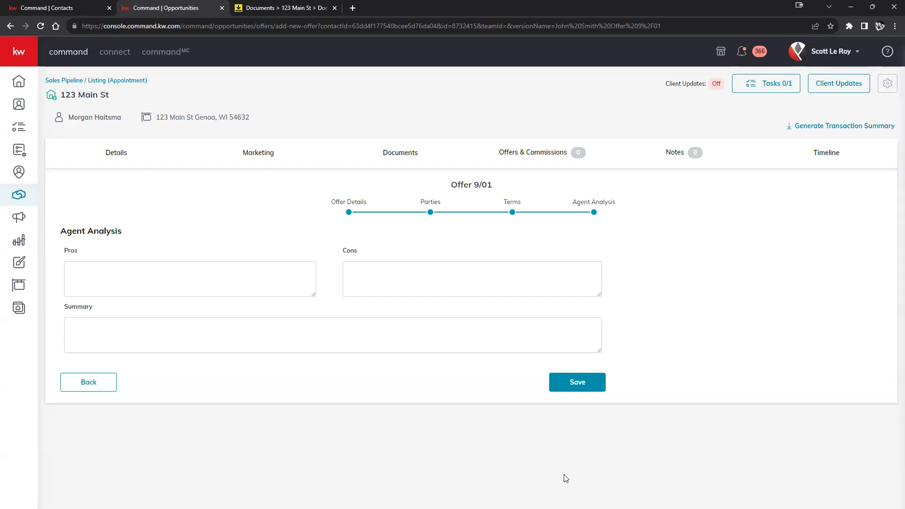
pyautogui.click(188, 276)
pyautogui.click(415, 274)
pyautogui.click(316, 335)
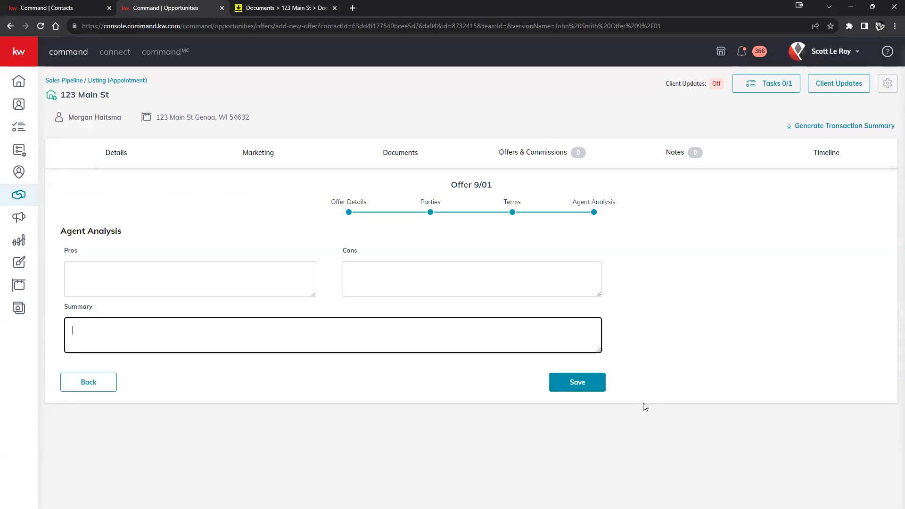
pyautogui.click(581, 384)
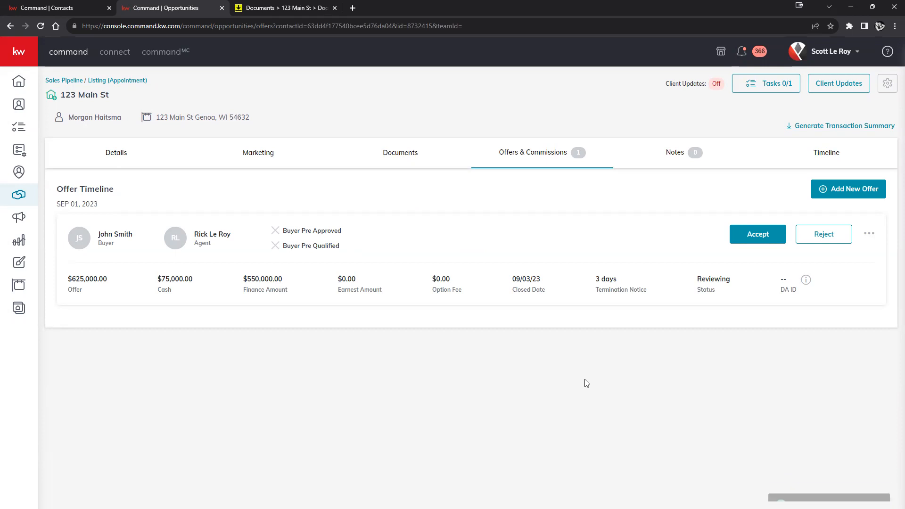
pyautogui.click(853, 189)
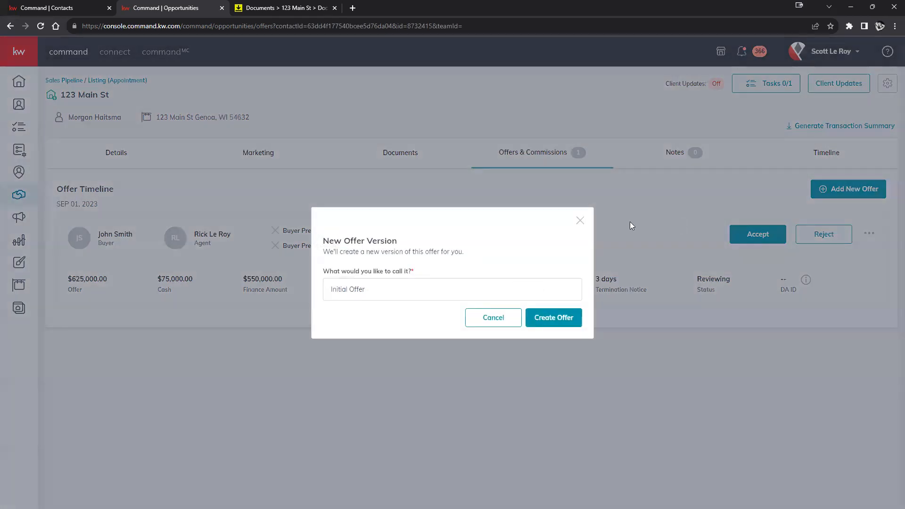
pyautogui.click(562, 321)
# Fill Buyer Name and the buyer's Associate's Name with the seller's name, then go to Terms
pyautogui.click(576, 357)
pyautogui.moveTo(347, 203); pyautogui.dragTo(398, 203)
pyautogui.hotkey('ctrl', 'c')
pyautogui.click(316, 204)
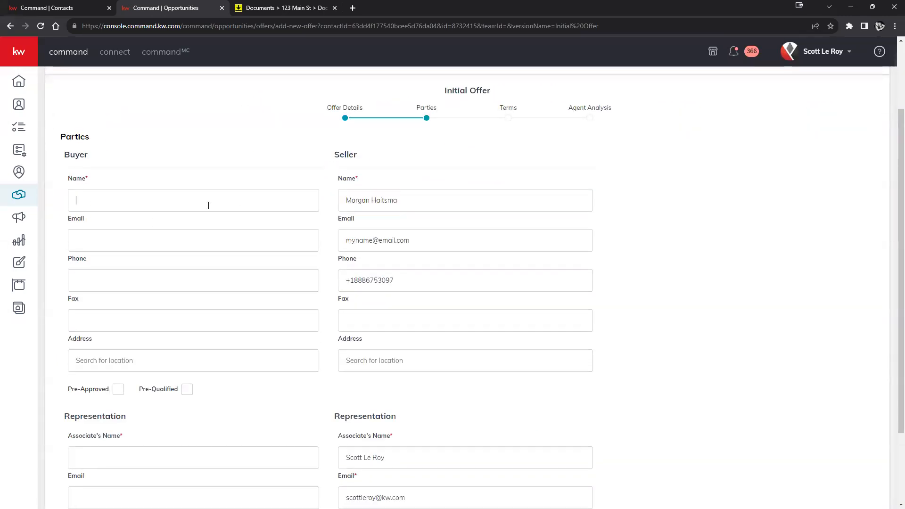
pyautogui.hotkey('ctrl', 'v')
pyautogui.scroll(-2, 436, 335)
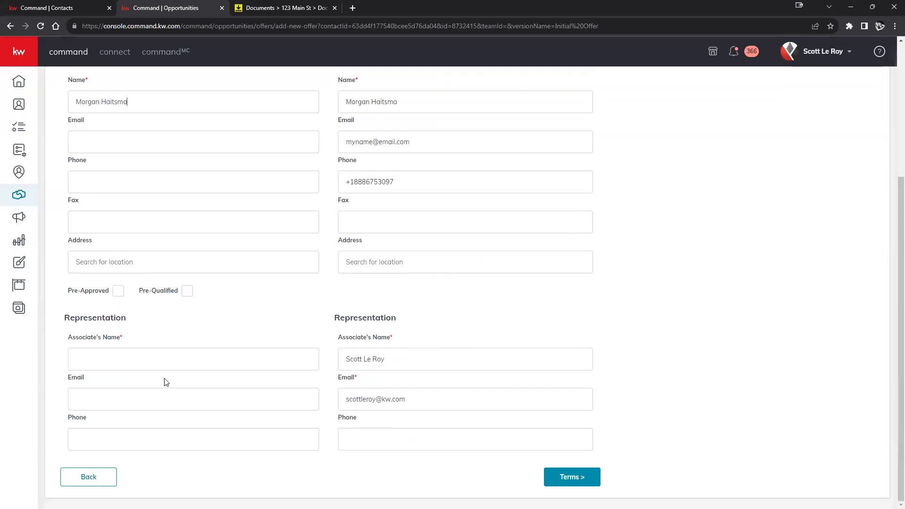
pyautogui.hotkey('ctrl', 'v')
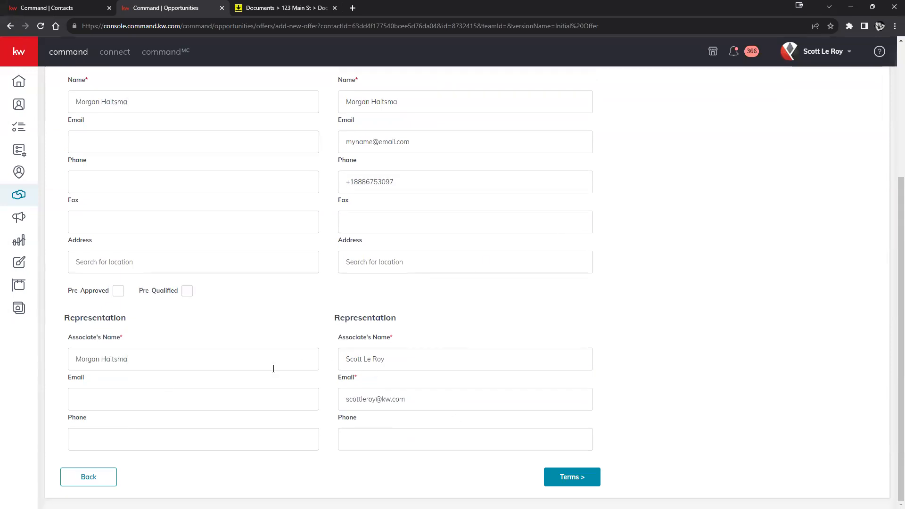
pyautogui.click(571, 477)
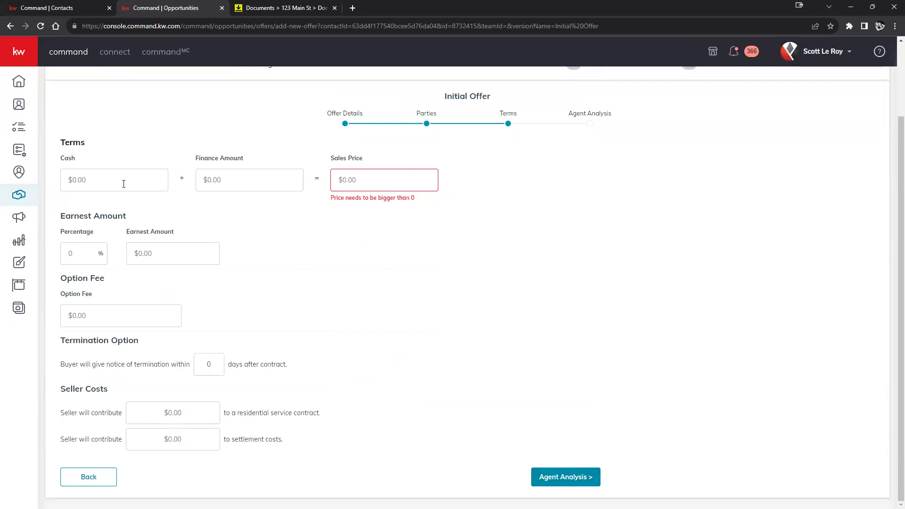
# Enter $75,000 cash and $555,000 financing, then save the $630,000 offer
pyautogui.click(123, 184)
pyautogui.write('750000')
pyautogui.click(218, 191)
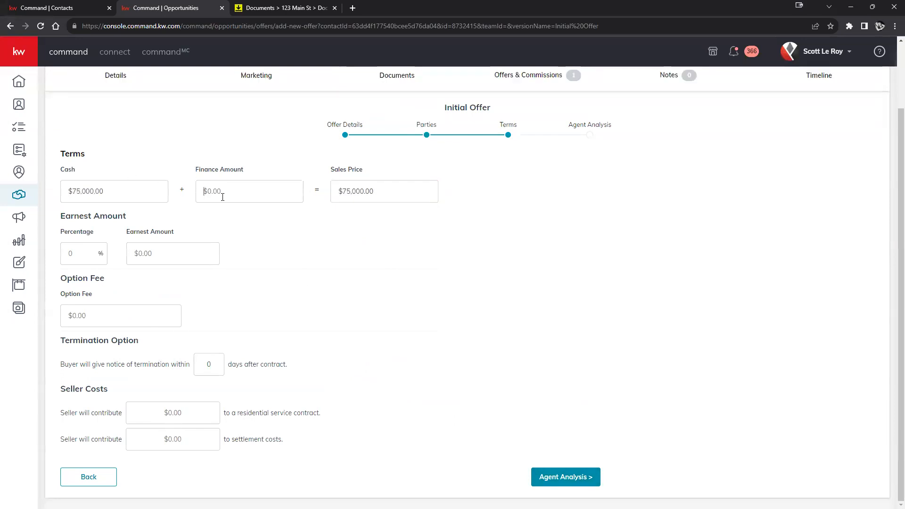
pyautogui.write('555,000')
pyautogui.click(486, 251)
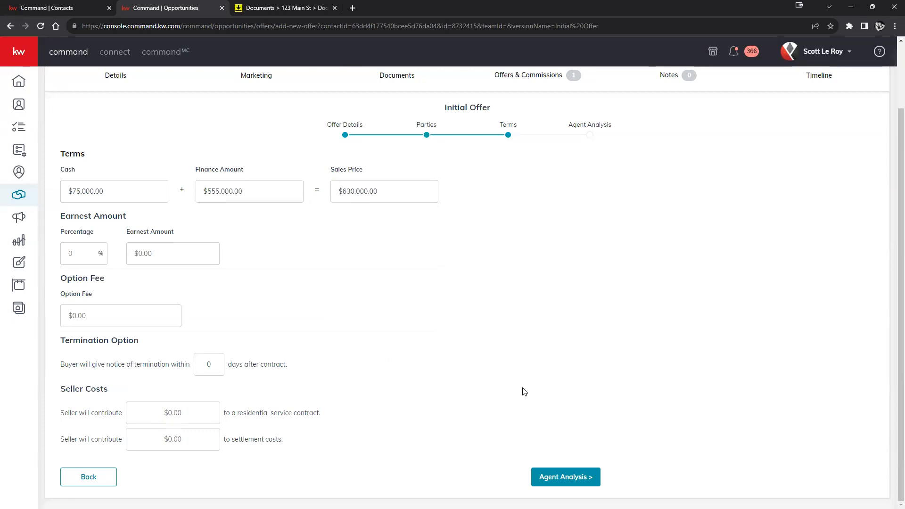
pyautogui.click(543, 477)
pyautogui.click(562, 376)
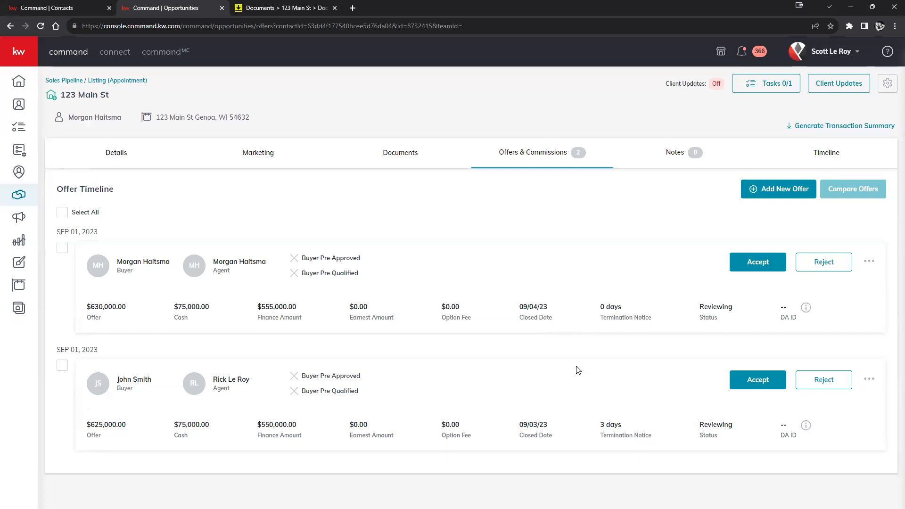
# Open the action menu on the newest $630,000 offer card
pyautogui.click(869, 262)
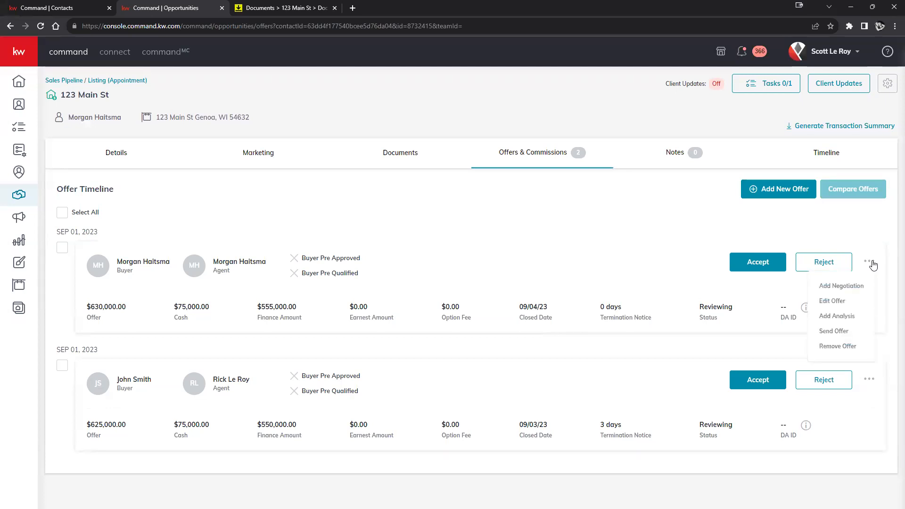
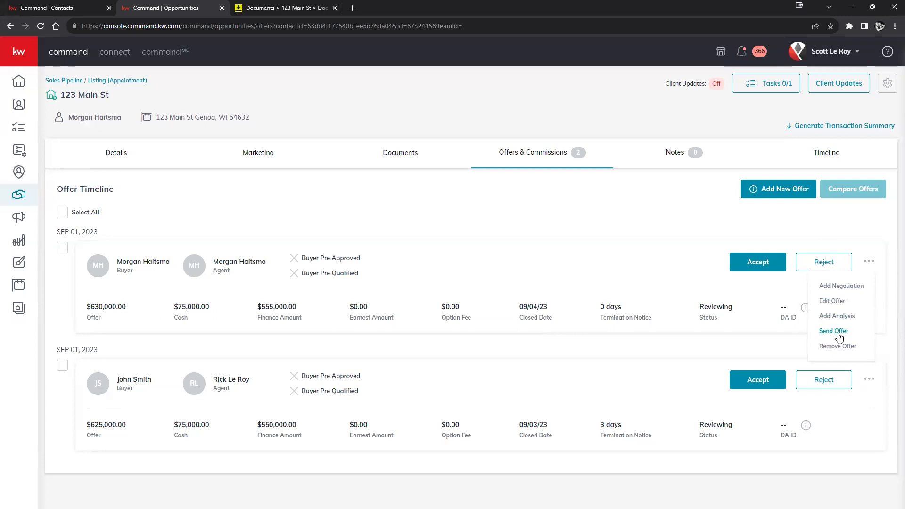
# Open Send Offer for the $630,000 offer and review the recipient, subject and message fields
pyautogui.click(834, 331)
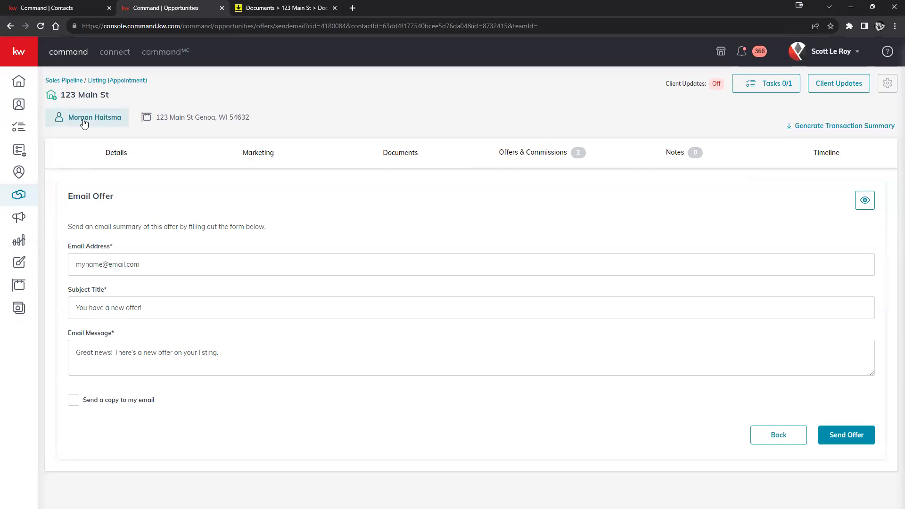
pyautogui.moveTo(74, 262); pyautogui.dragTo(176, 262)
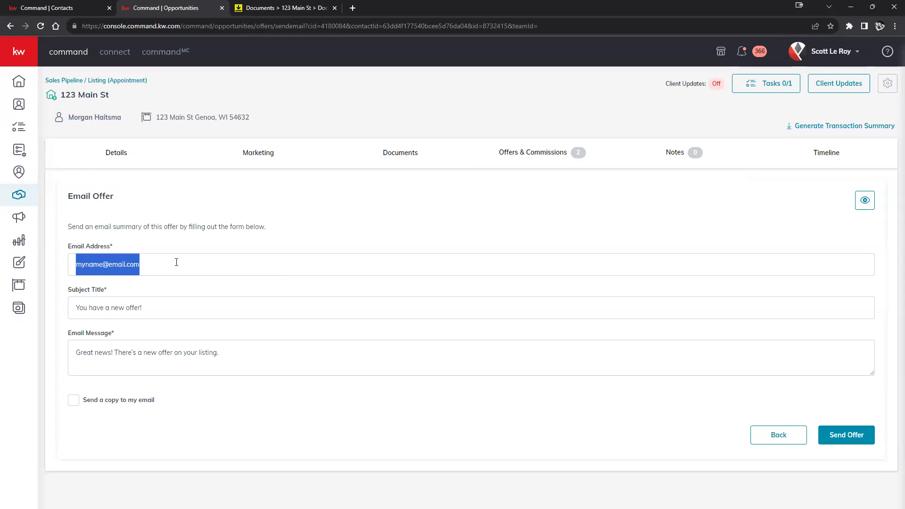
pyautogui.moveTo(74, 308); pyautogui.dragTo(189, 307)
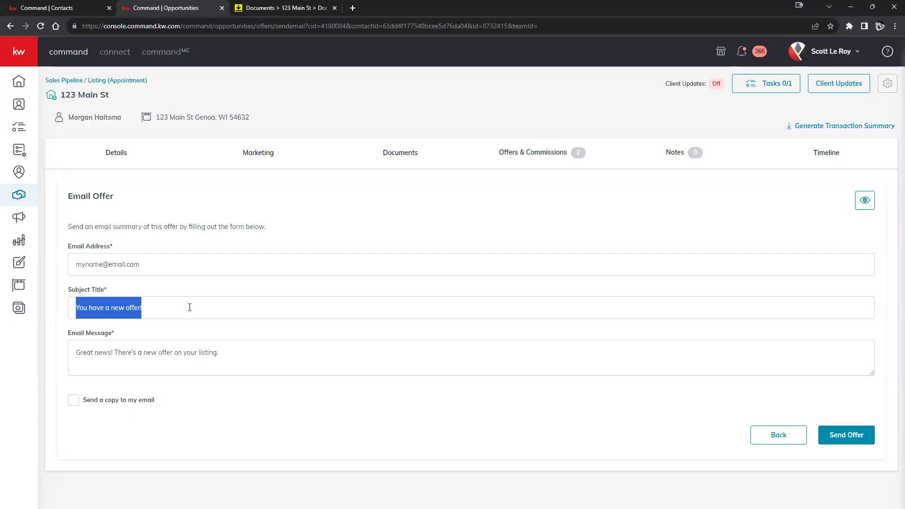
pyautogui.click(124, 357)
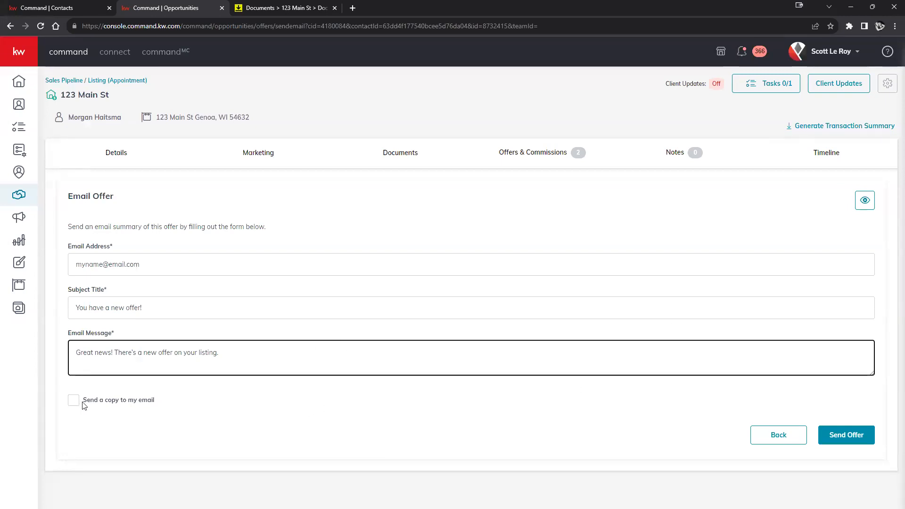
pyautogui.click(860, 205)
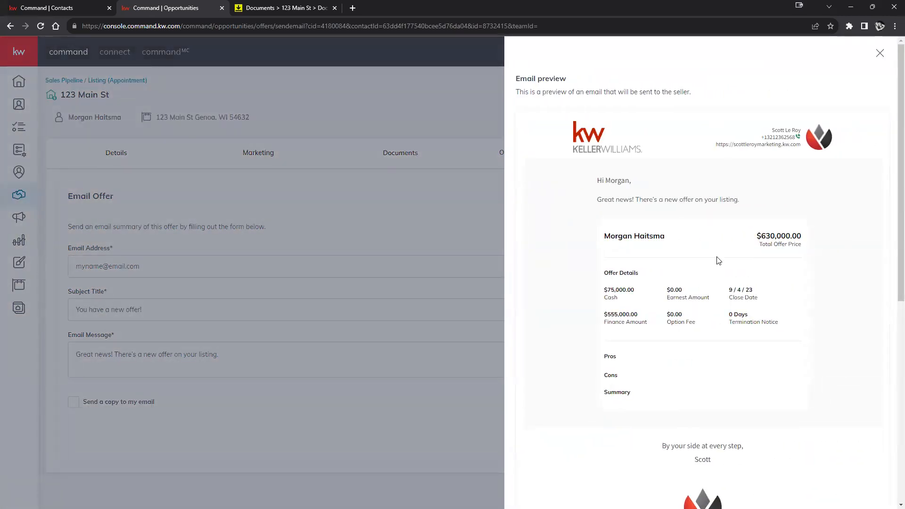
pyautogui.scroll(-5, 715, 266)
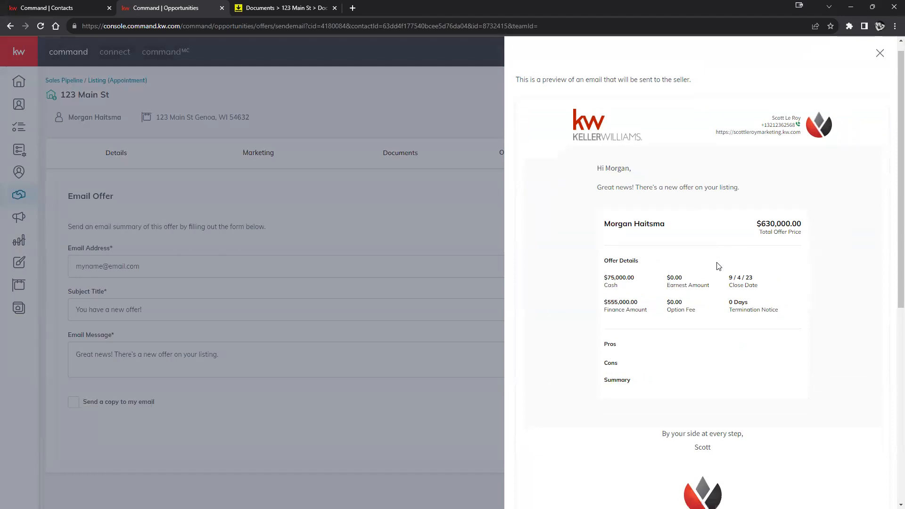
pyautogui.scroll(-3, 716, 266)
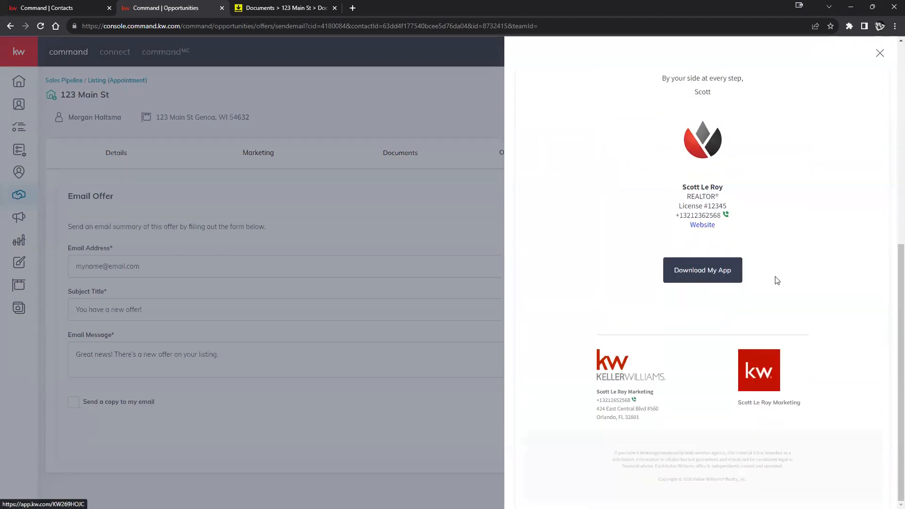
pyautogui.scroll(6, 774, 281)
pyautogui.scroll(2, 786, 306)
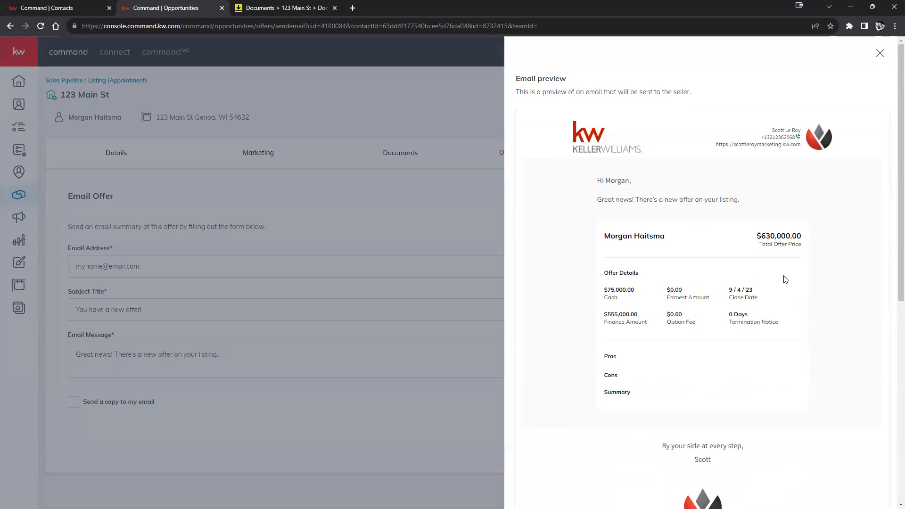
pyautogui.scroll(-8, 808, 278)
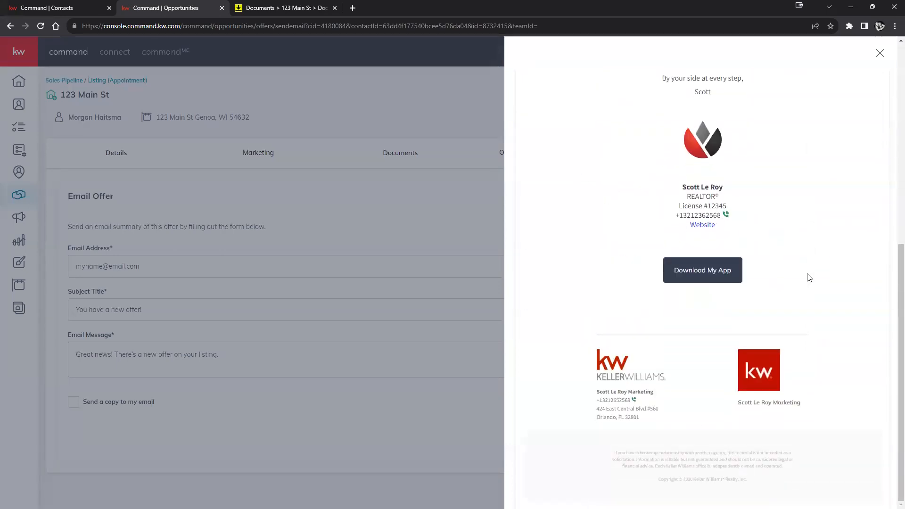
pyautogui.scroll(8, 808, 279)
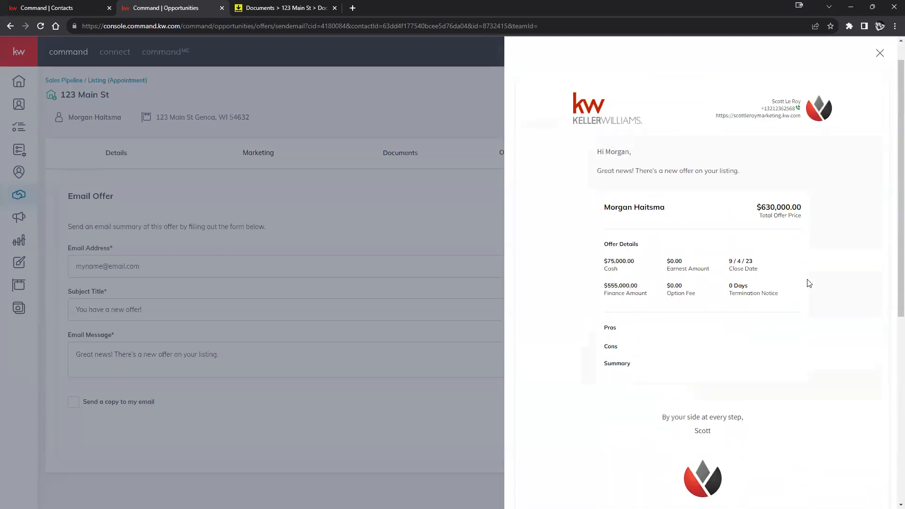
pyautogui.click(879, 53)
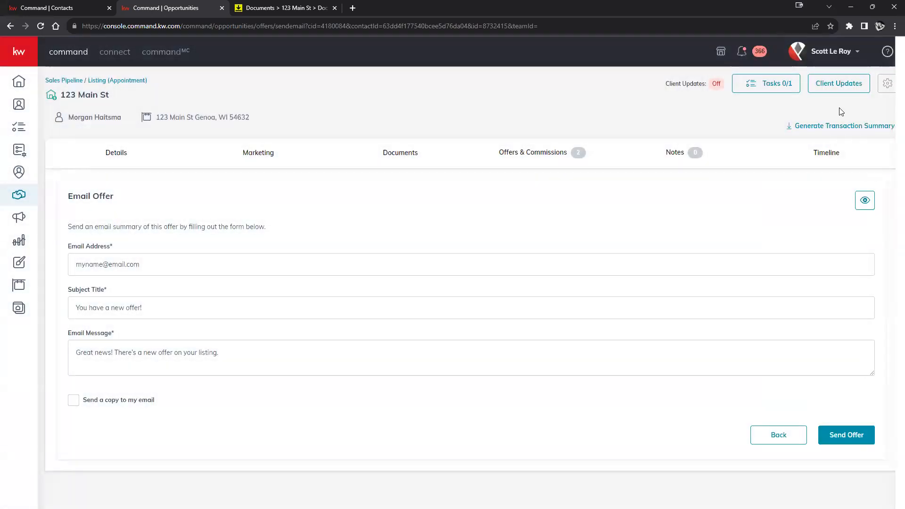
# Return to the Offer Timeline and accept the $630,000 offer, opening its commission status
pyautogui.click(763, 439)
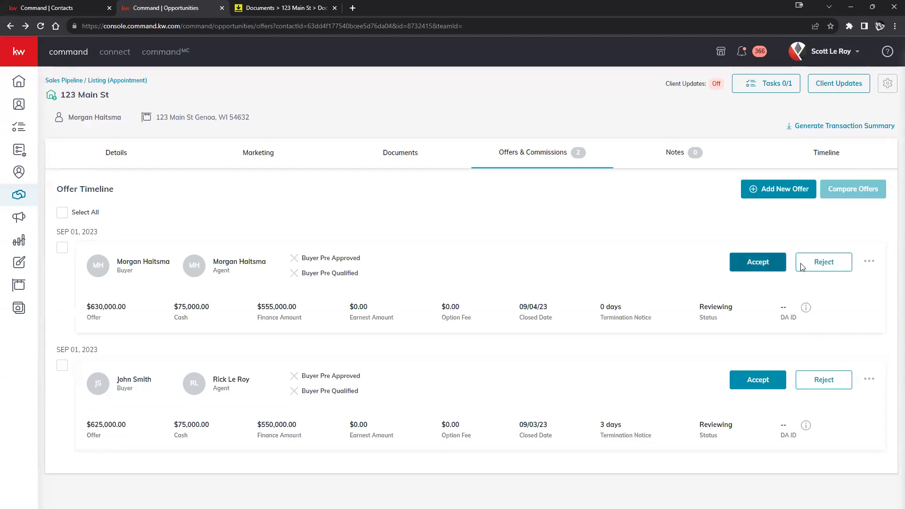
pyautogui.click(746, 269)
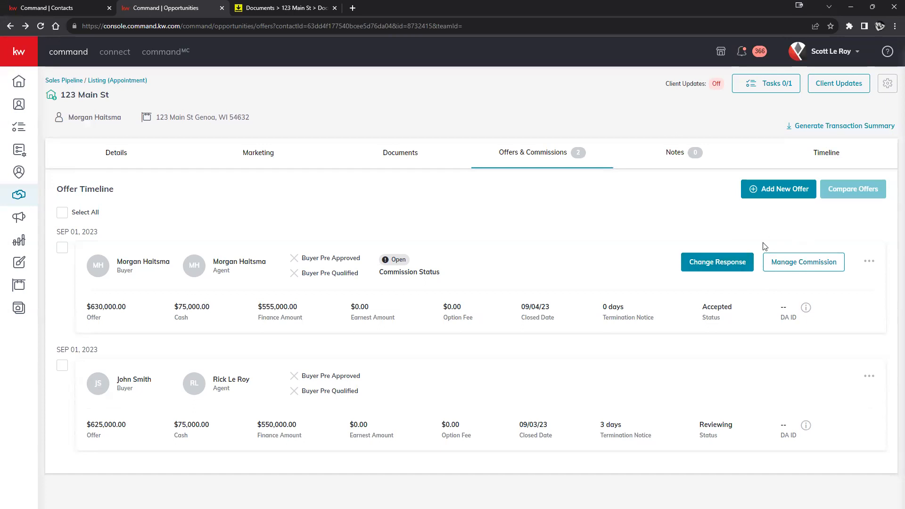
# Open Manage Commission for the accepted $630,000 offer and highlight its empty Contract Date
pyautogui.click(811, 262)
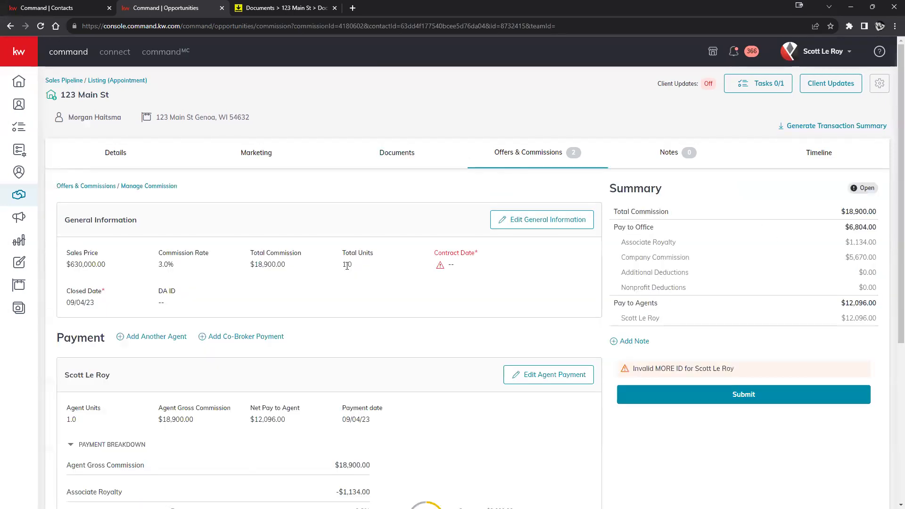
pyautogui.scroll(-1, 370, 231)
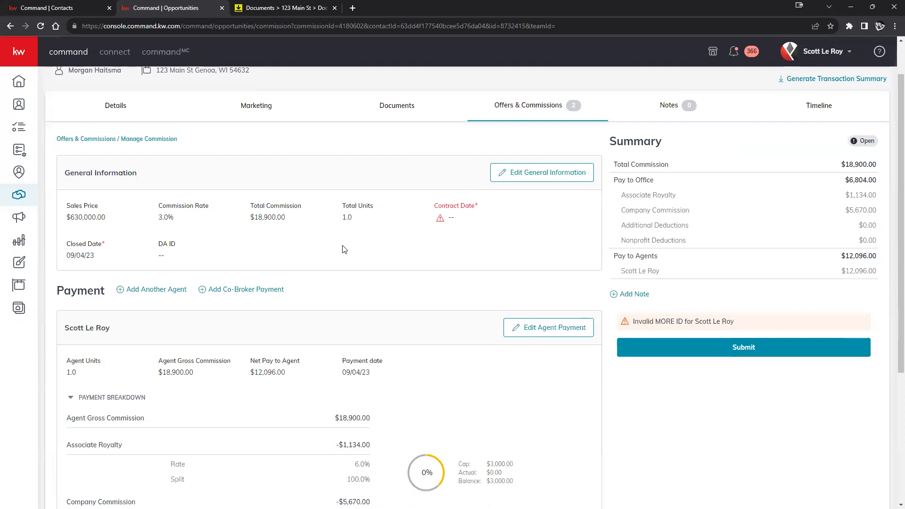
pyautogui.scroll(1, 344, 250)
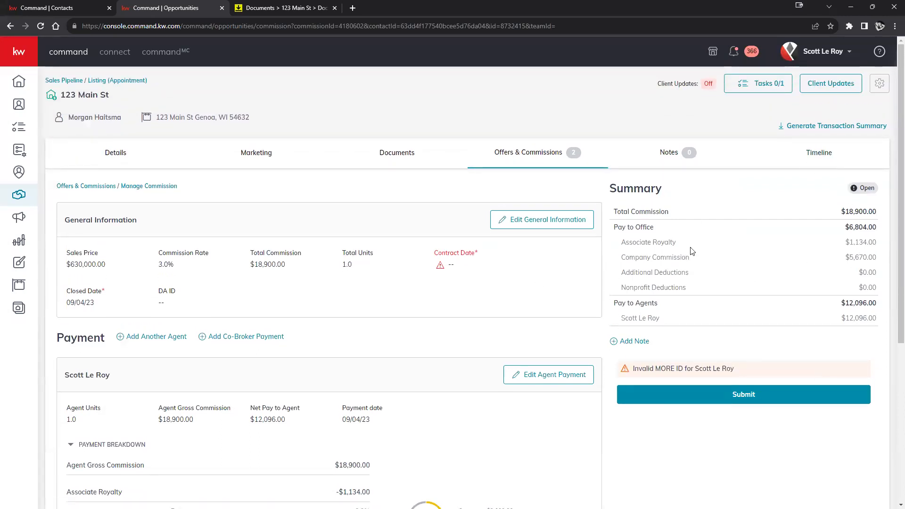
pyautogui.click(788, 396)
pyautogui.moveTo(434, 252); pyautogui.dragTo(500, 272)
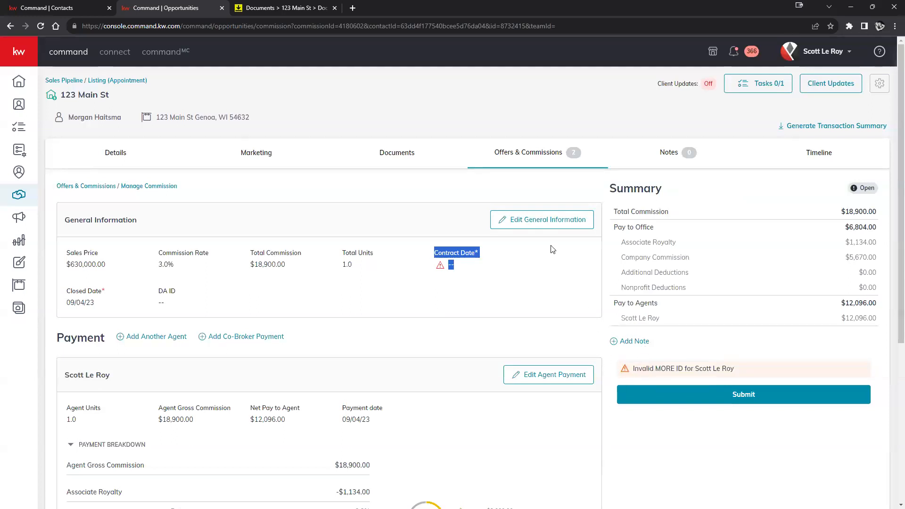
pyautogui.click(464, 263)
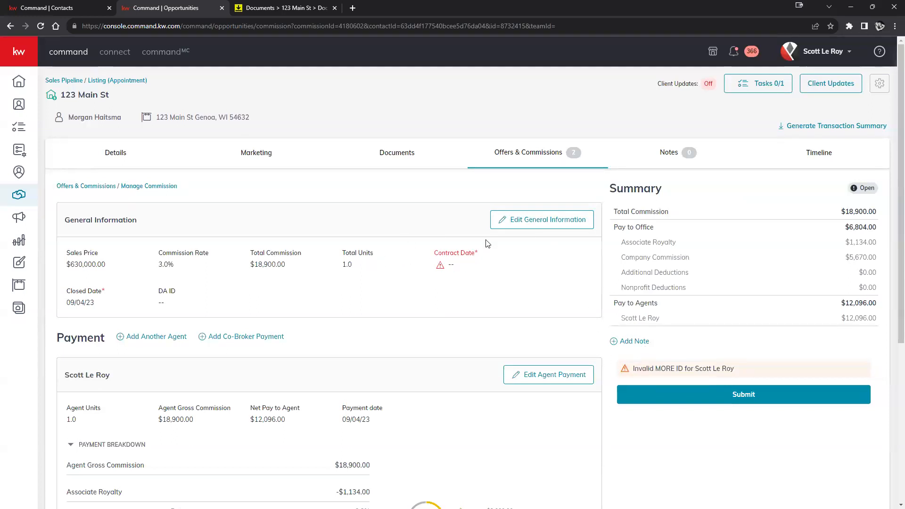
# Set the commission's Contract Date to September 1, 2023 in General Information and save
pyautogui.click(529, 225)
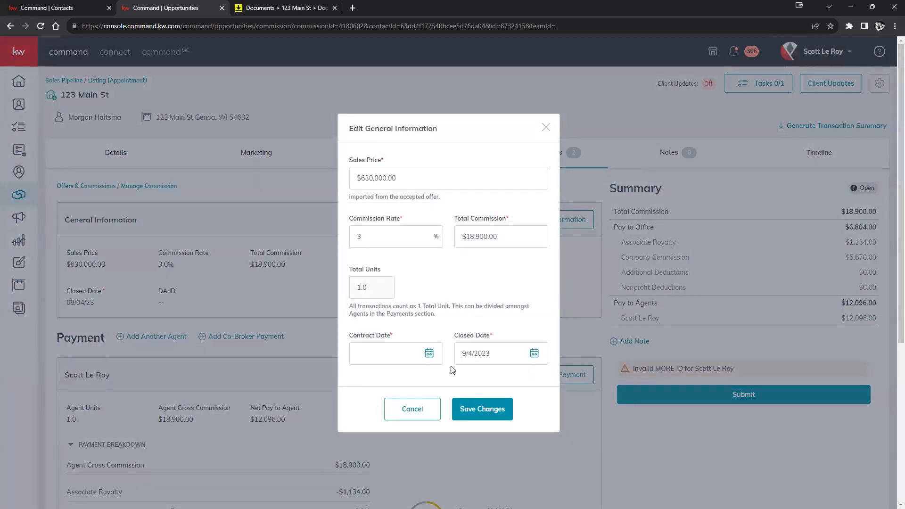
pyautogui.click(429, 354)
pyautogui.scroll(-2, 495, 313)
pyautogui.click(461, 321)
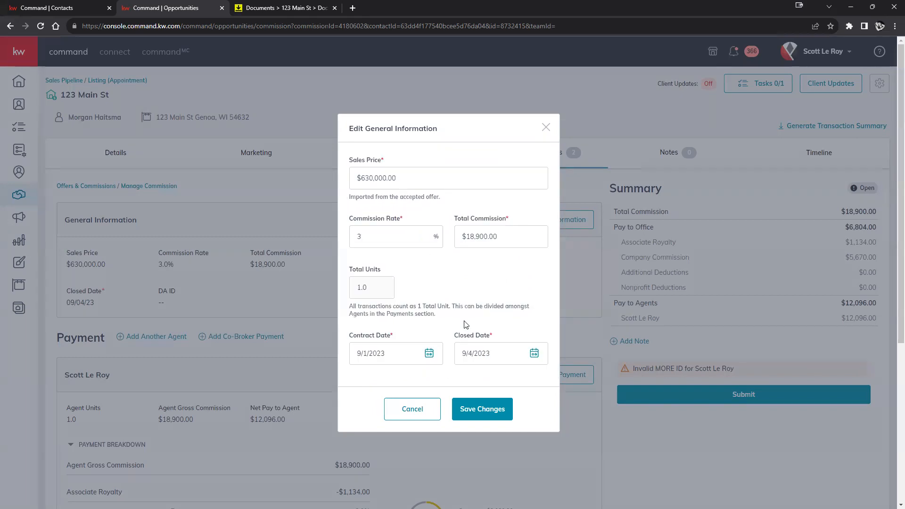
pyautogui.click(487, 415)
pyautogui.click(477, 408)
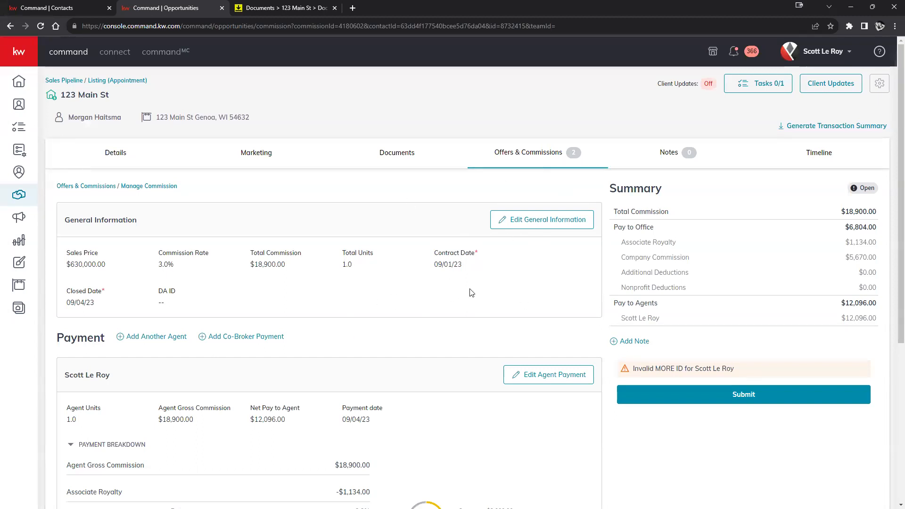
# Scroll to the Payment section and start adding another agent's payment
pyautogui.scroll(-1, 474, 293)
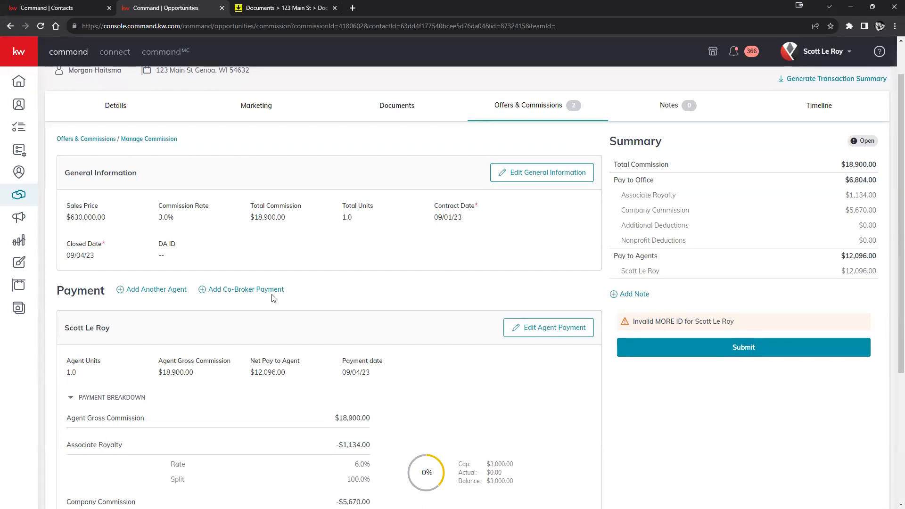
pyautogui.moveTo(51, 292); pyautogui.dragTo(338, 297)
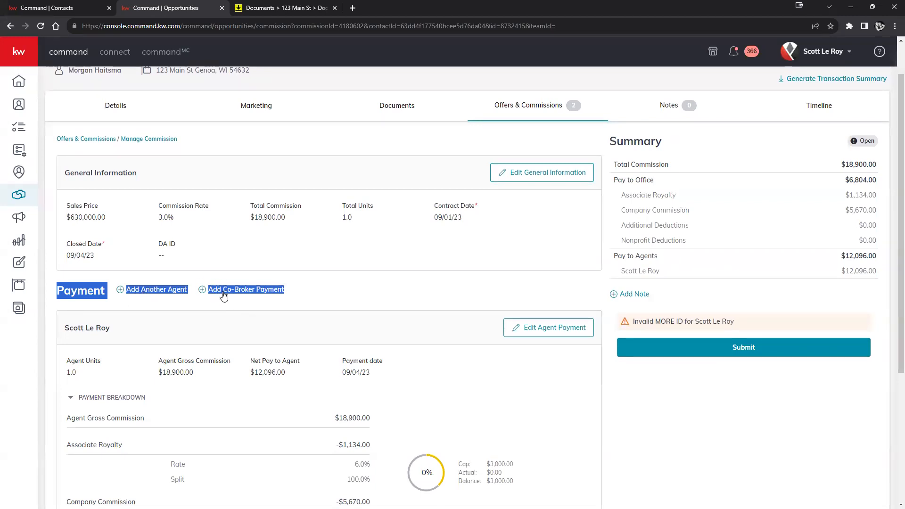
pyautogui.click(320, 257)
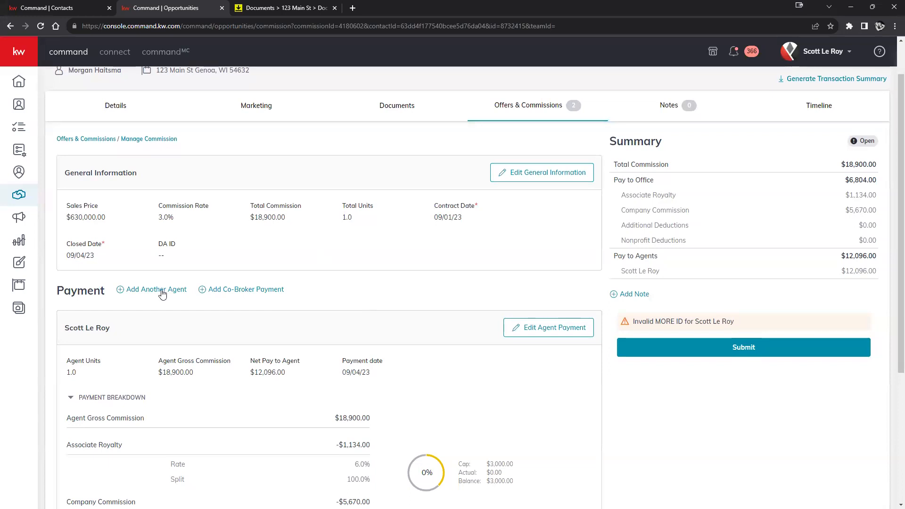
pyautogui.click(133, 291)
# Enter Agent Units .5 and calculate the agent's gross commission of $9,450.00
pyautogui.click(522, 110)
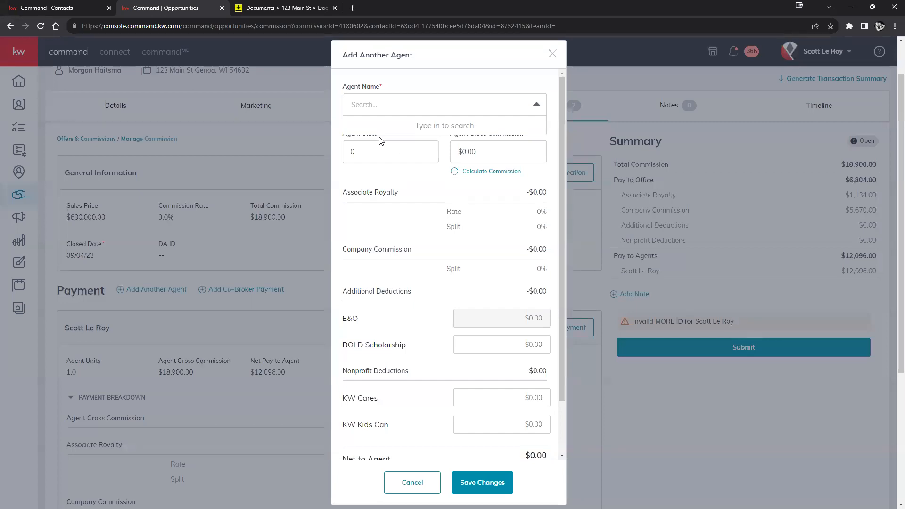
pyautogui.click(403, 227)
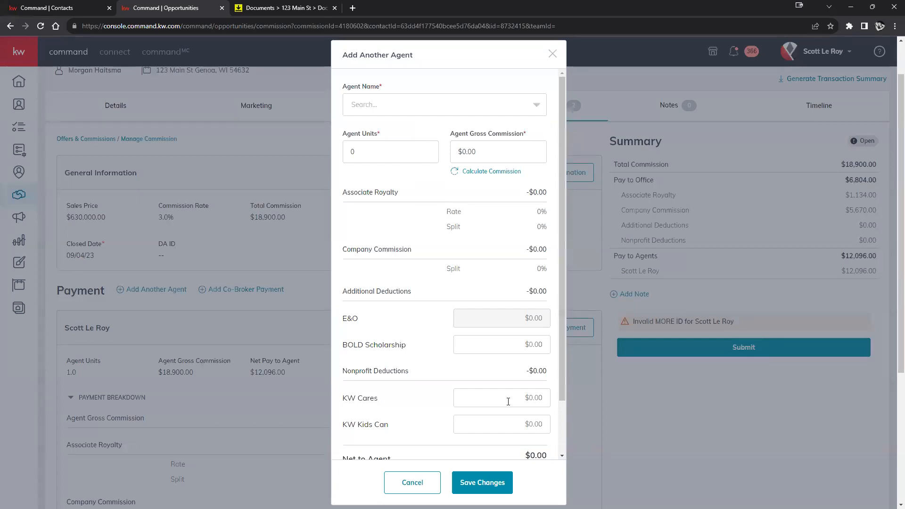
pyautogui.doubleClick(388, 151)
pyautogui.write('.5')
pyautogui.click(483, 171)
pyautogui.scroll(-5, 394, 377)
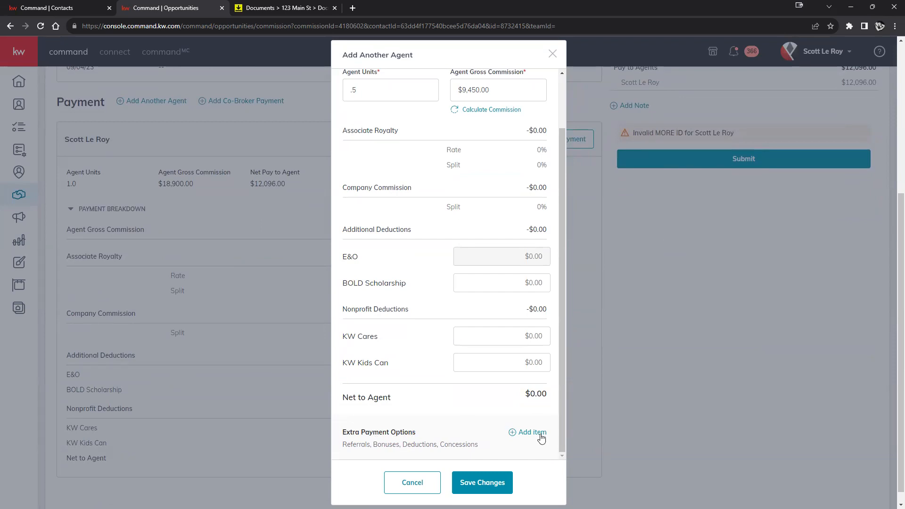
# Discard the new agent, then open Add Co-Broker Payment and inspect its Representative Name field
pyautogui.click(428, 489)
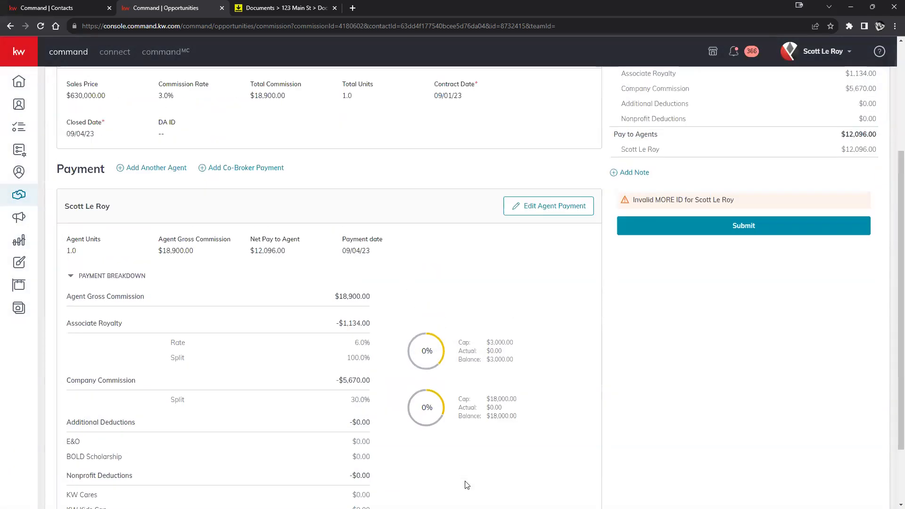
pyautogui.scroll(4, 467, 485)
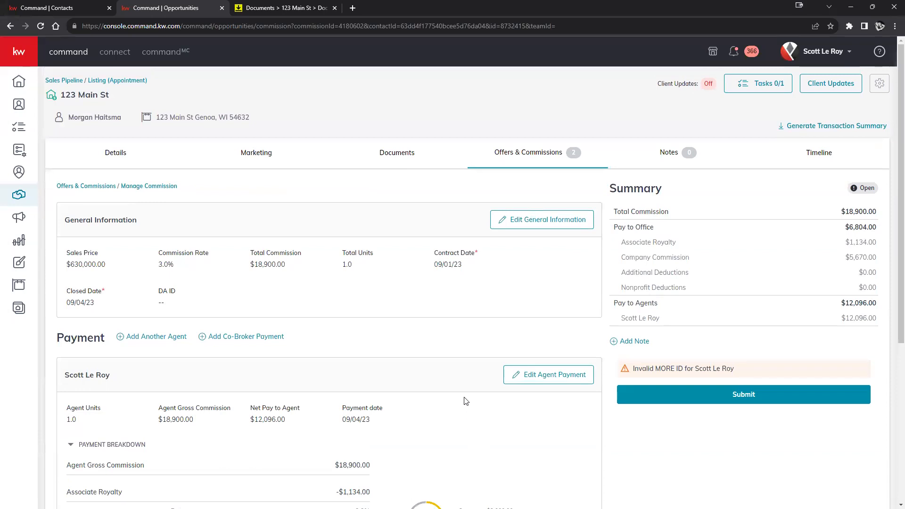
pyautogui.click(269, 338)
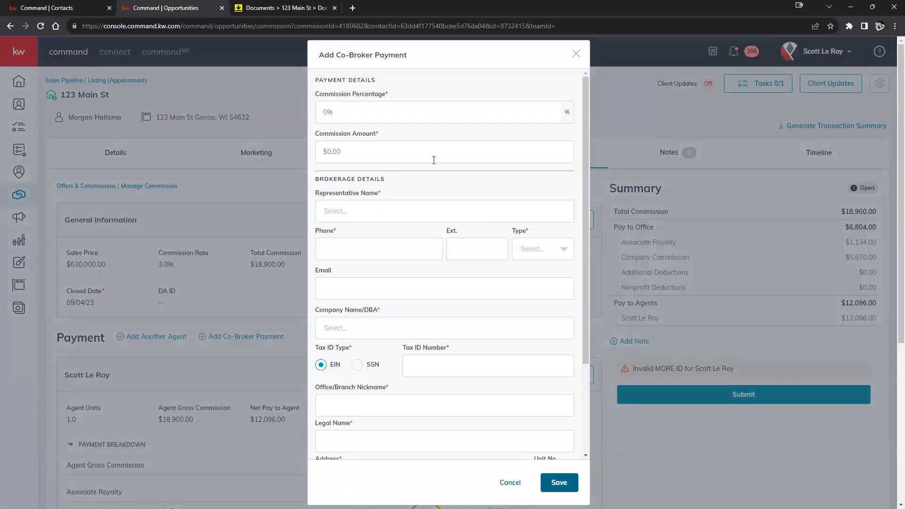
pyautogui.click(345, 212)
pyautogui.click(441, 261)
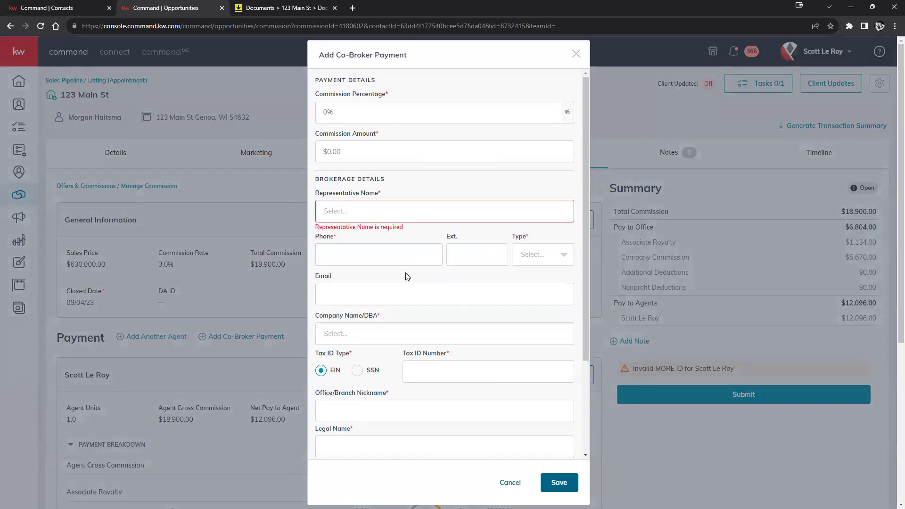
pyautogui.scroll(-3, 408, 277)
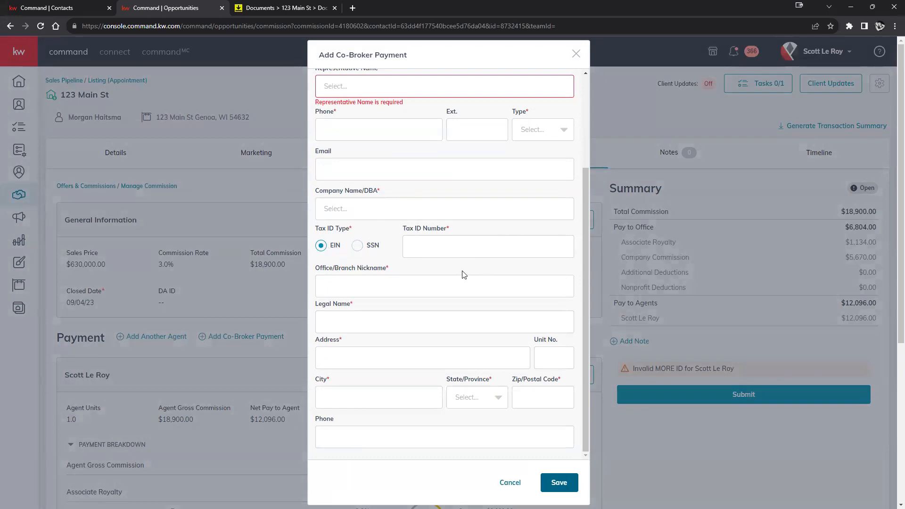
pyautogui.scroll(-4, 465, 277)
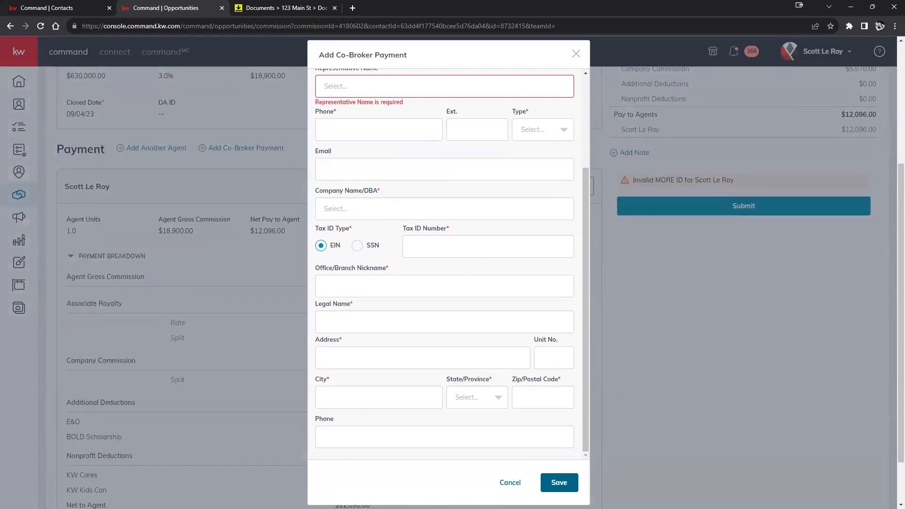
pyautogui.scroll(7, 355, 146)
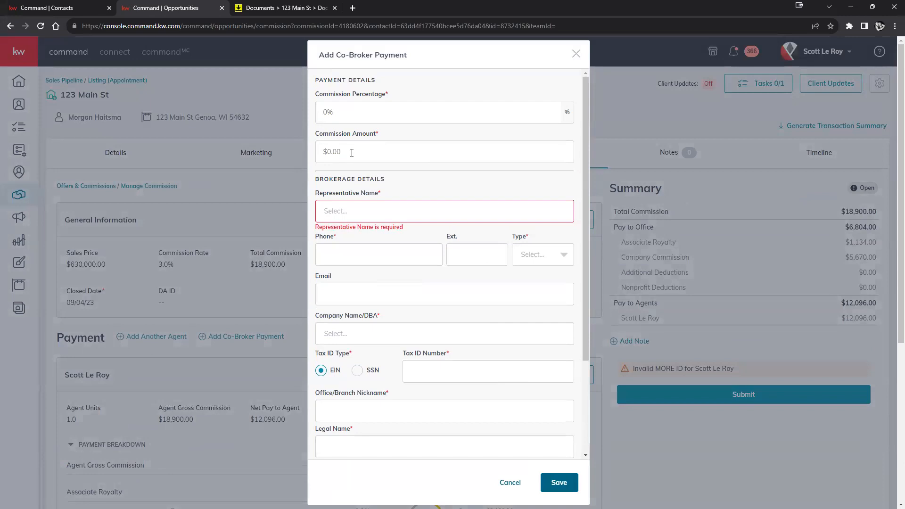
# Cancel the co-broker payment form, then open and cancel Add Note without saving a note
pyautogui.click(509, 483)
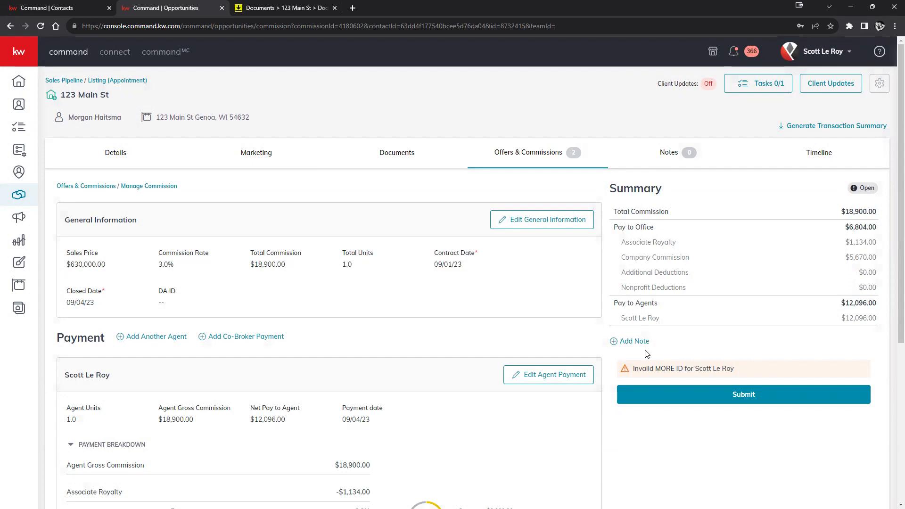
pyautogui.click(627, 343)
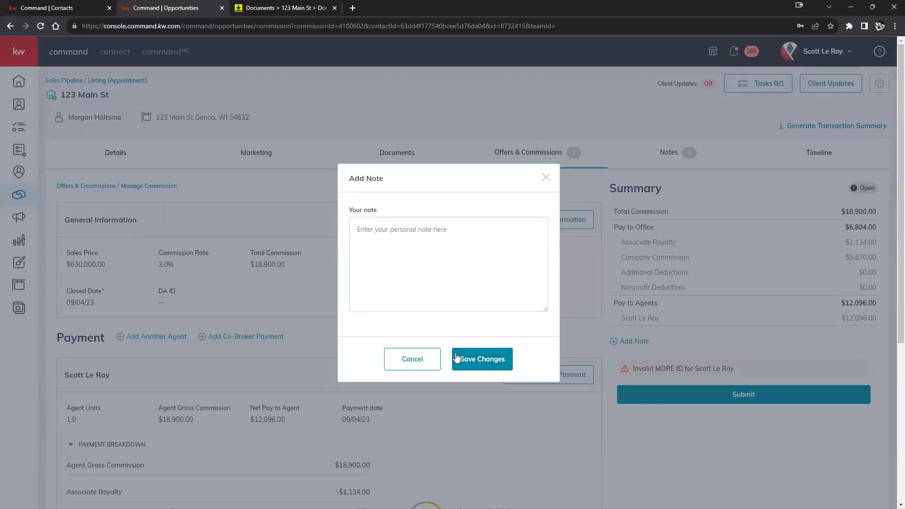
pyautogui.click(411, 359)
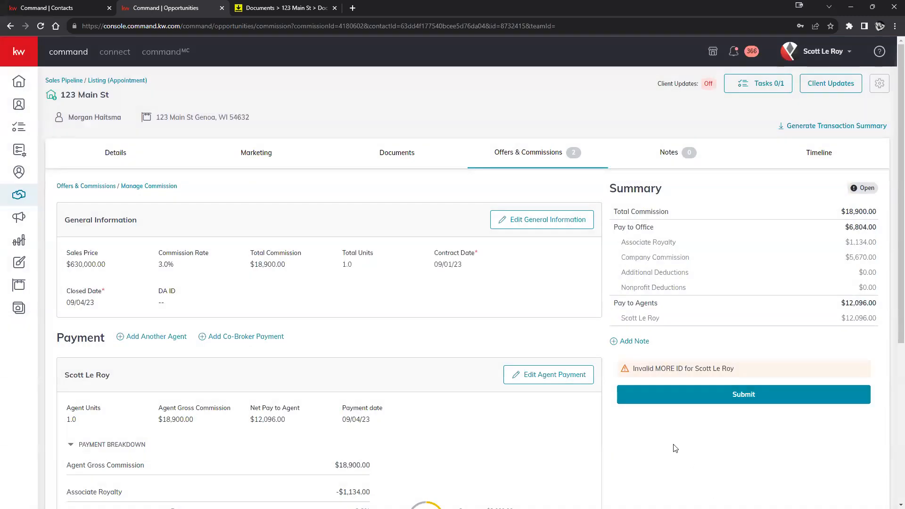